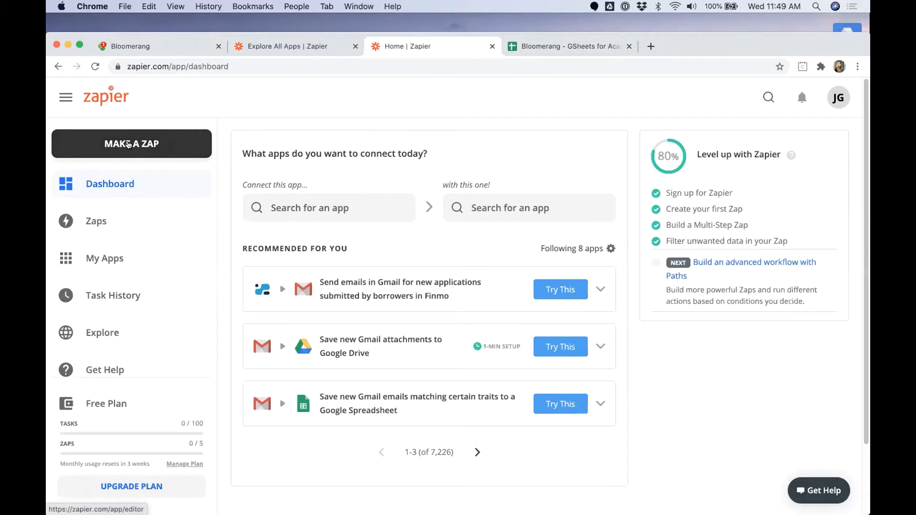
Step: Start a new zap with Bloomerang's New Transaction event as the trigger
click(128, 144)
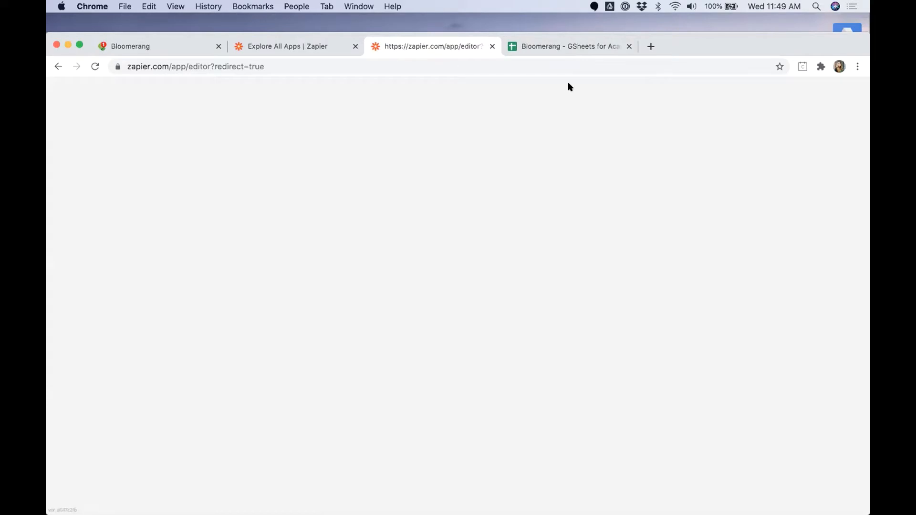
drag(655, 32, 676, 7)
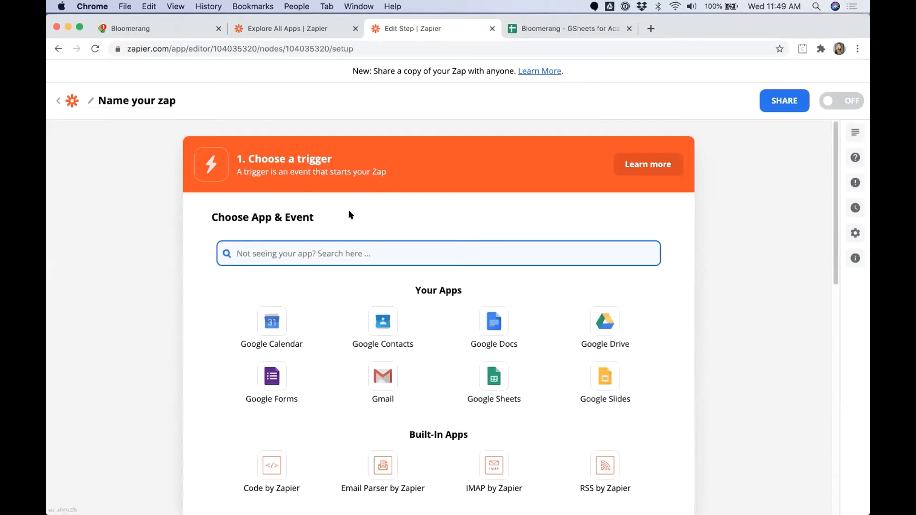
text(Bloomer)
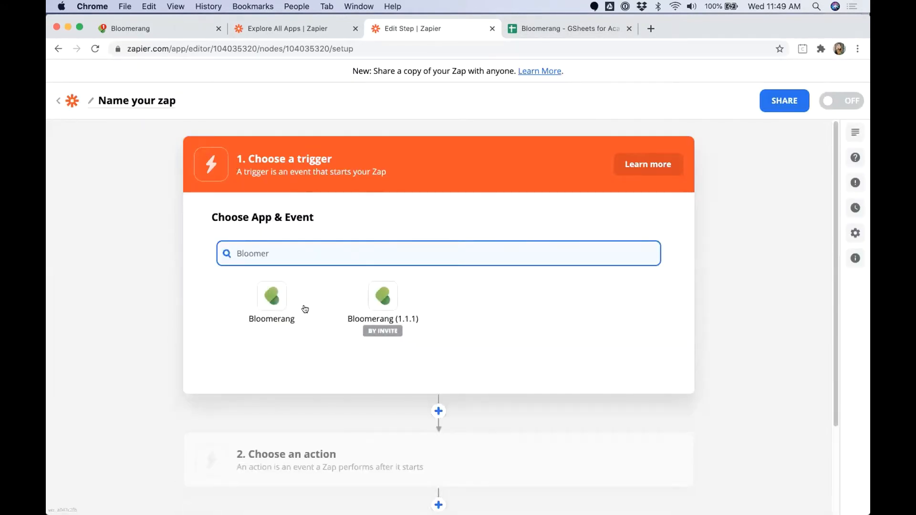
click(281, 307)
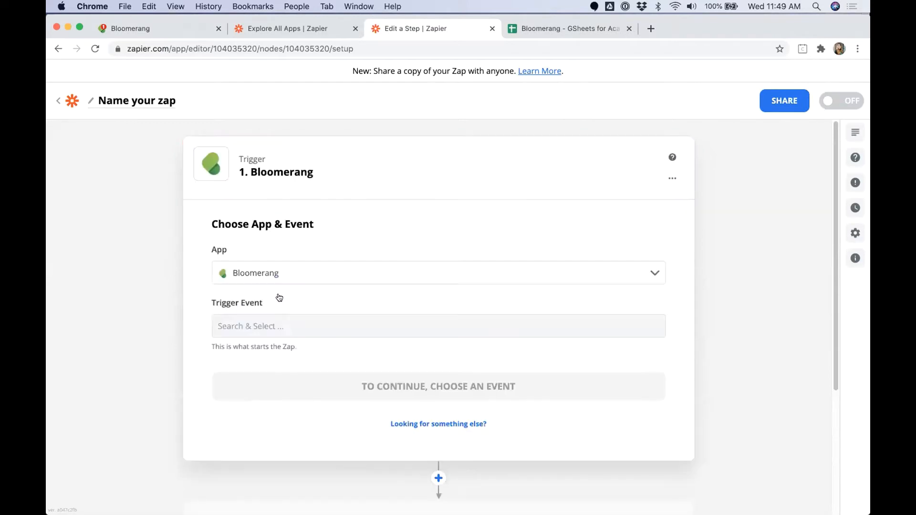
click(212, 303)
drag(213, 302, 244, 304)
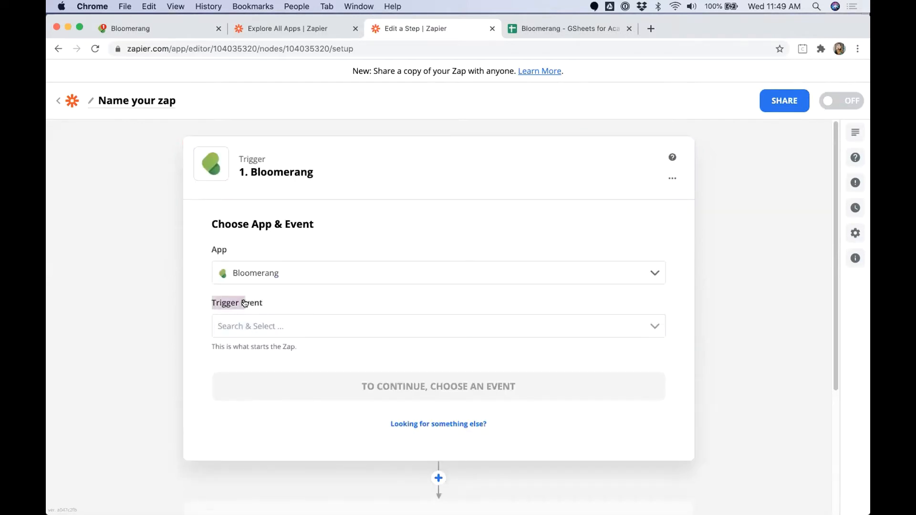
click(277, 324)
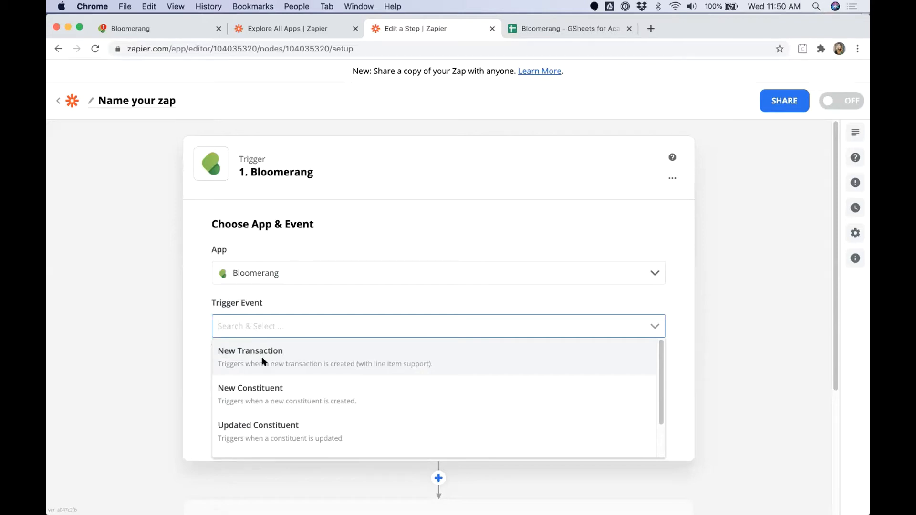
click(264, 358)
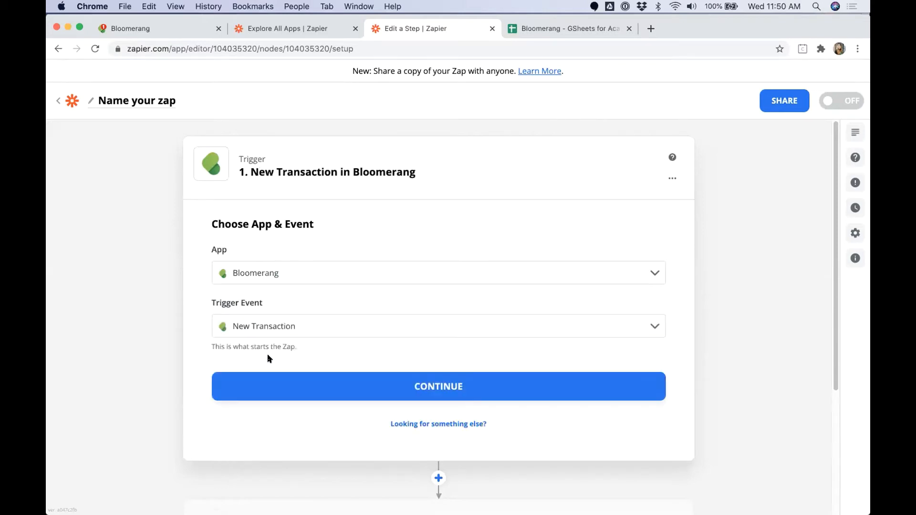
click(476, 382)
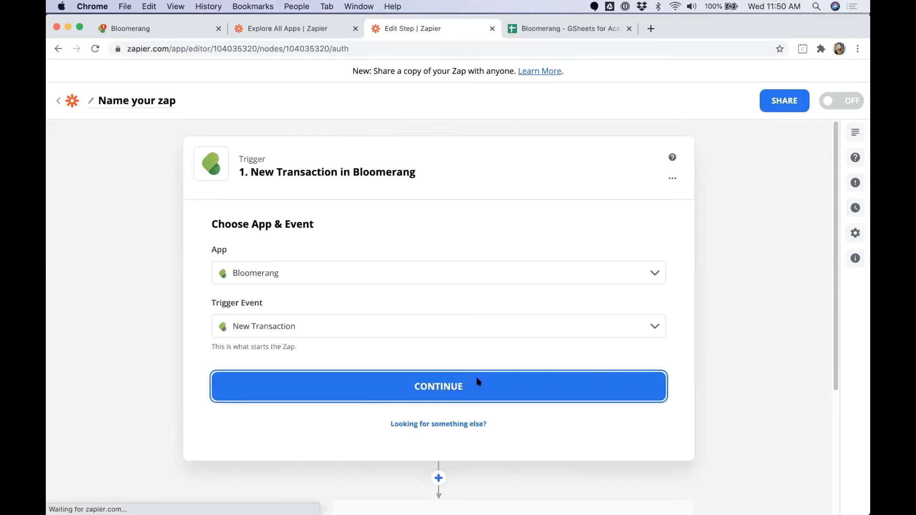
Step: Connect the Bloomerang sandbox account to the trigger
click(285, 304)
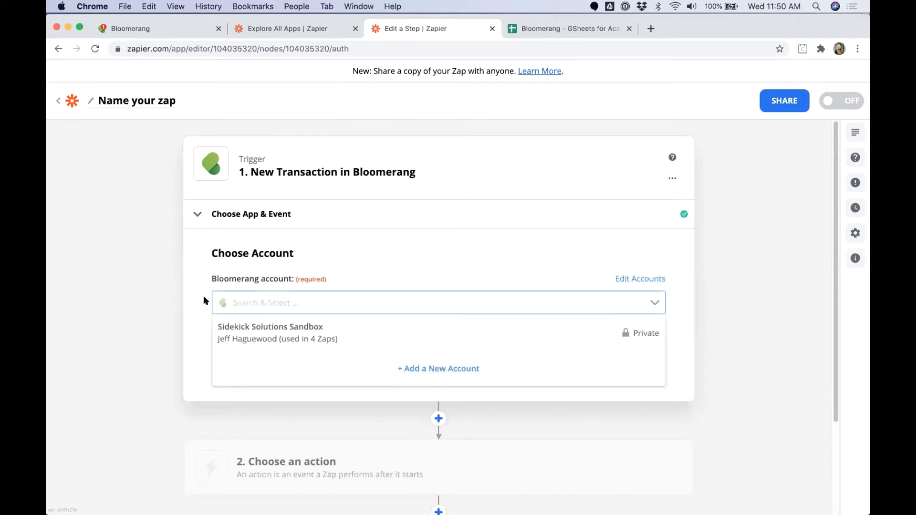
click(248, 327)
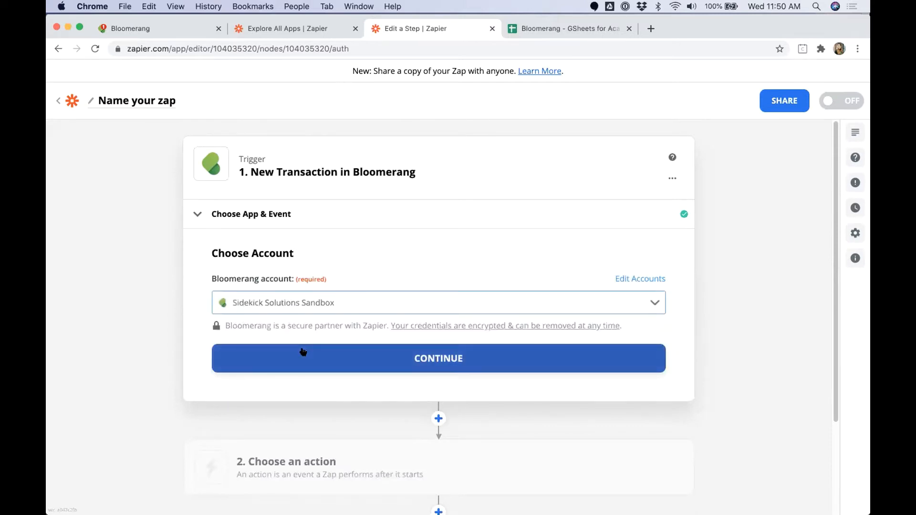
click(302, 351)
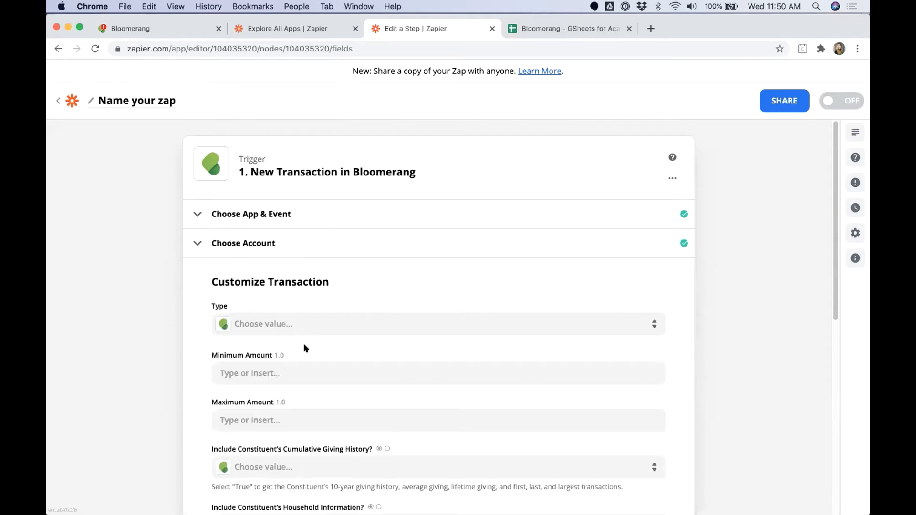
Step: Set the transaction types to Donation, Recurring Donation Payment and Pledge Payment
scroll(121, 306, down, 1)
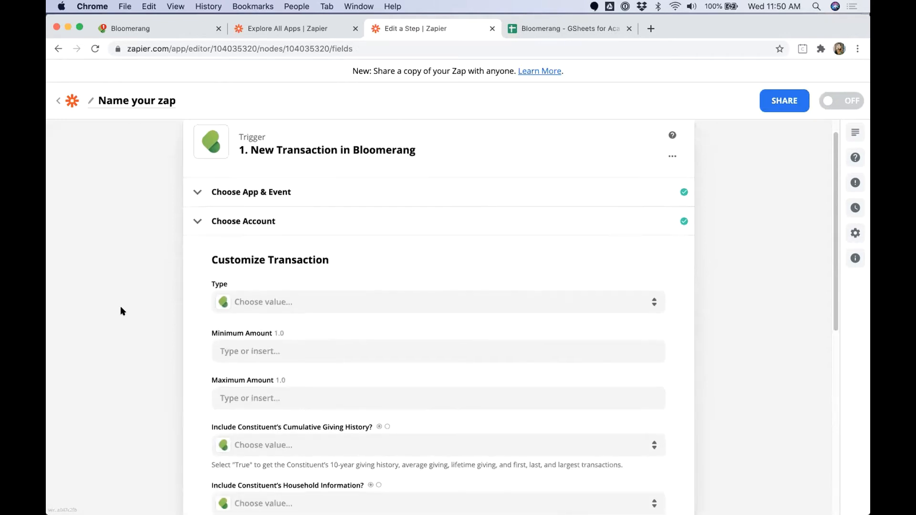
scroll(121, 308, down, 1)
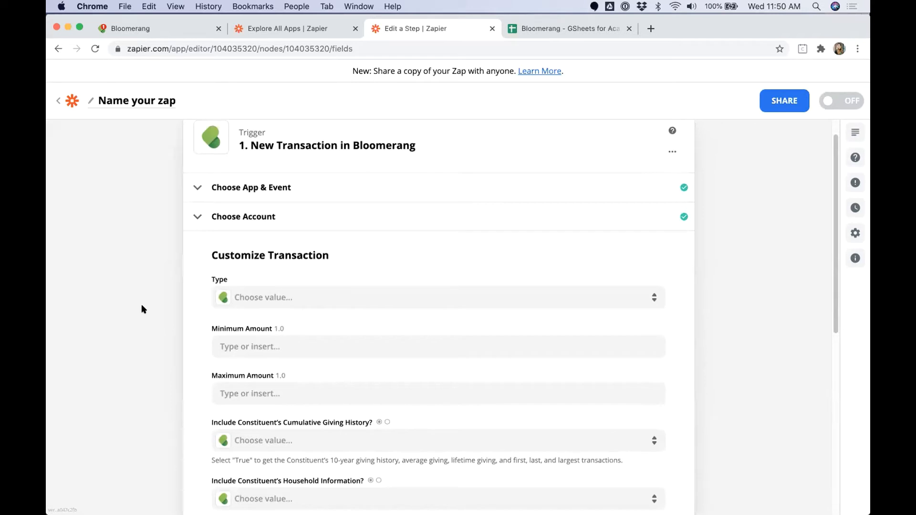
click(264, 298)
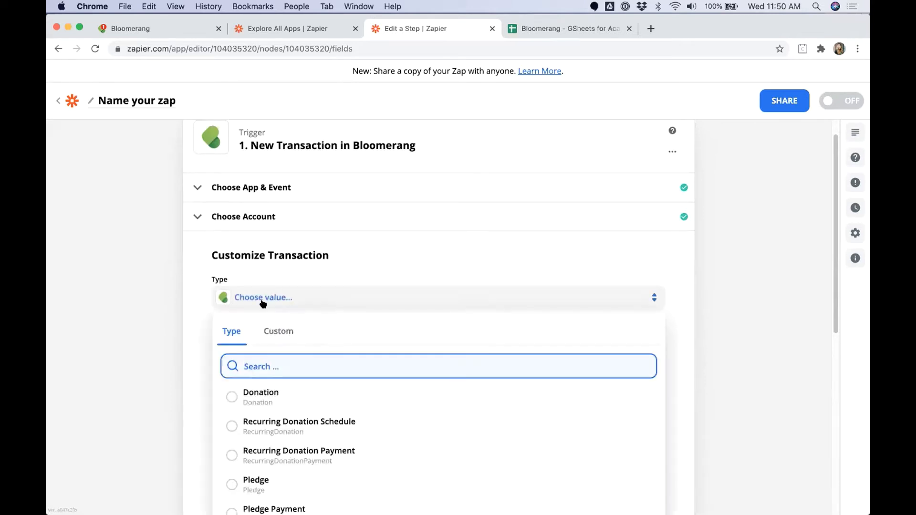
scroll(164, 344, down, 2)
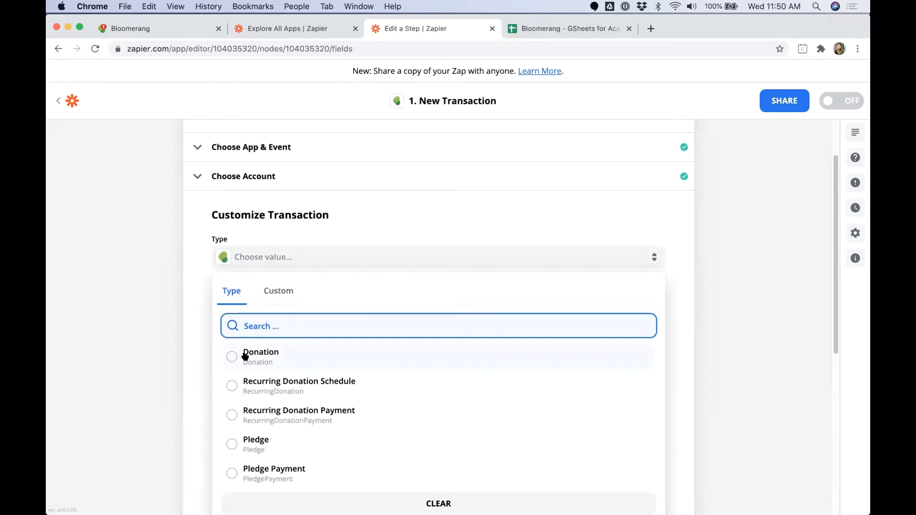
click(245, 355)
click(263, 293)
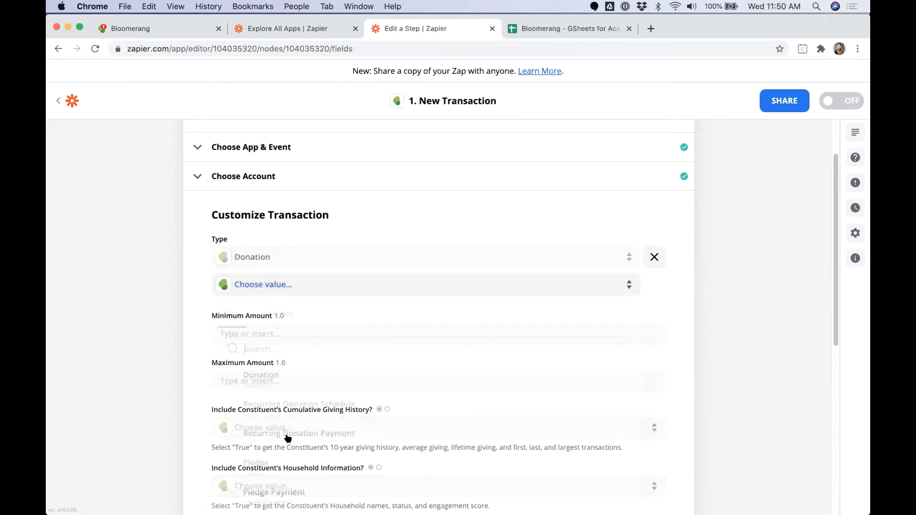
click(288, 439)
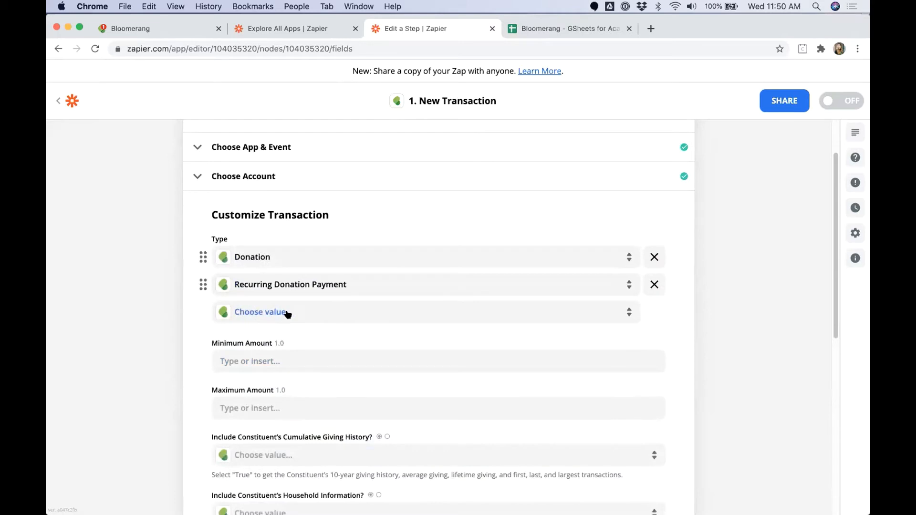
scroll(243, 468, down, 2)
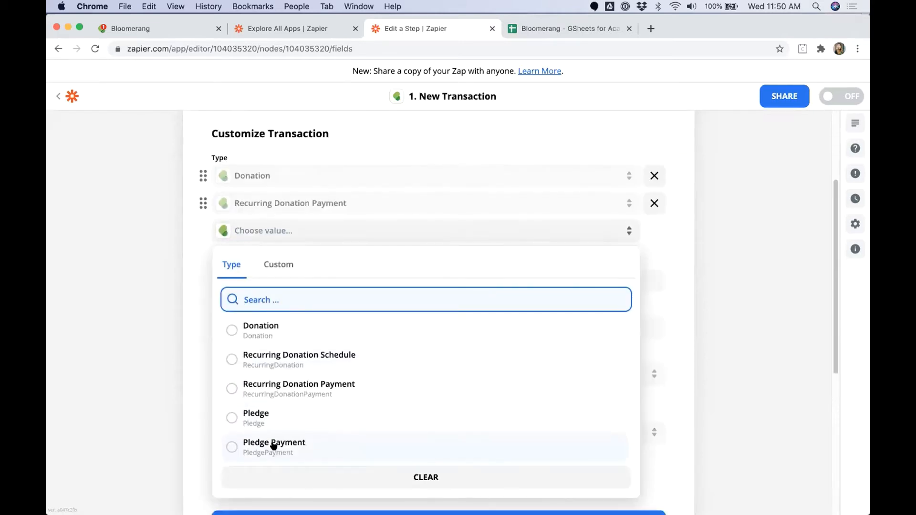
click(269, 442)
scroll(160, 388, up, 4)
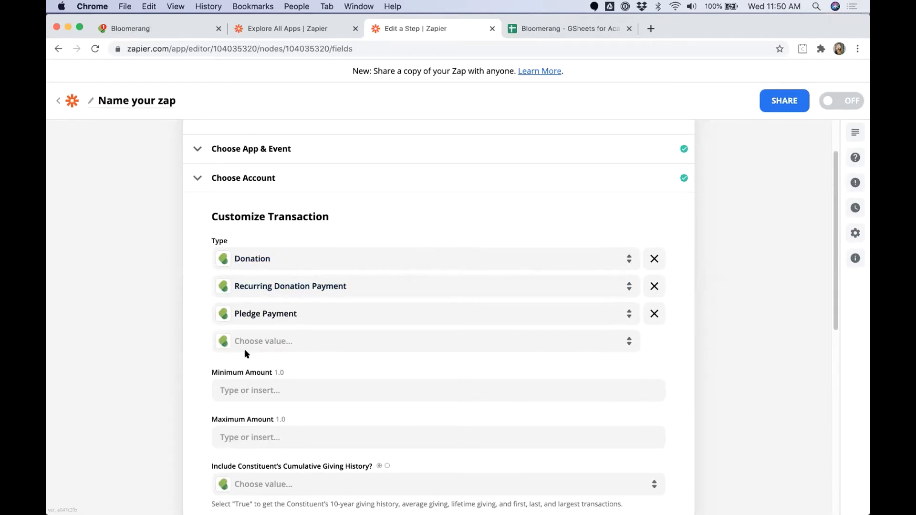
Step: Set the Minimum Amount to 1000
click(242, 385)
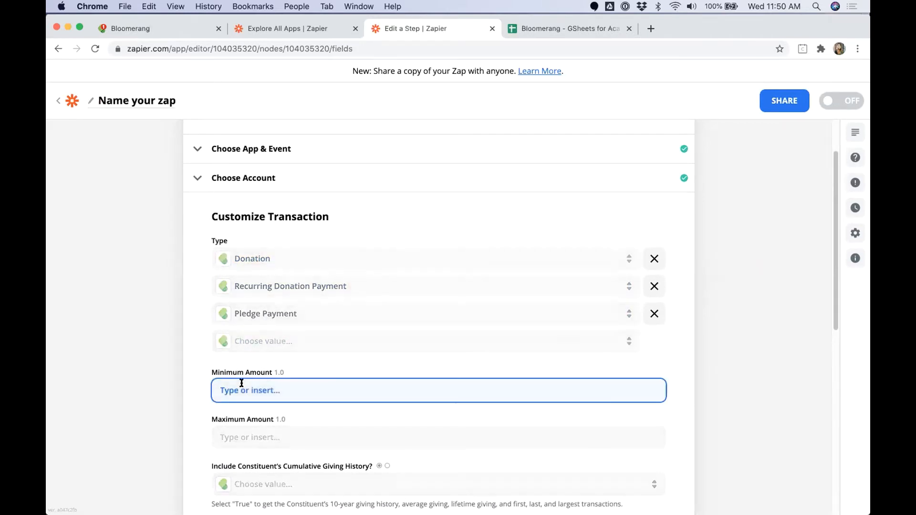
text(1000)
click(694, 376)
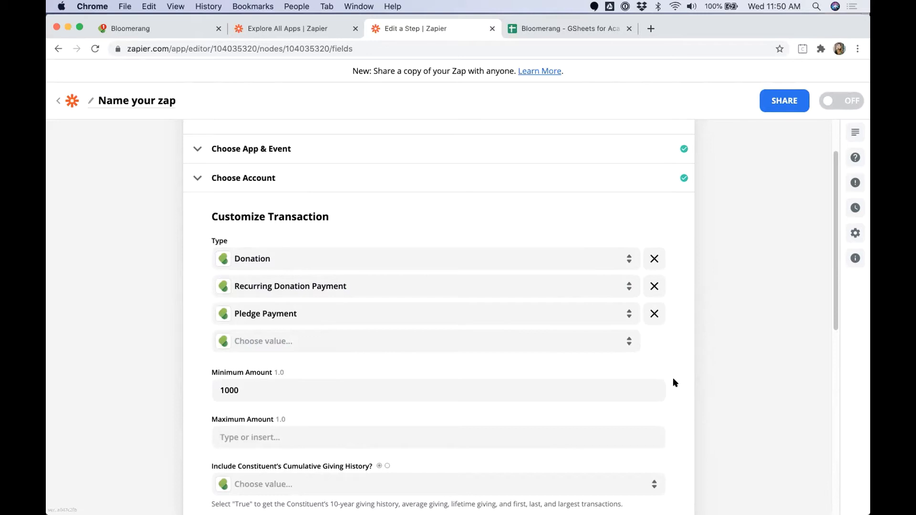
Step: Set Cumulative Giving History to True and save the transaction filters
scroll(672, 375, down, 4)
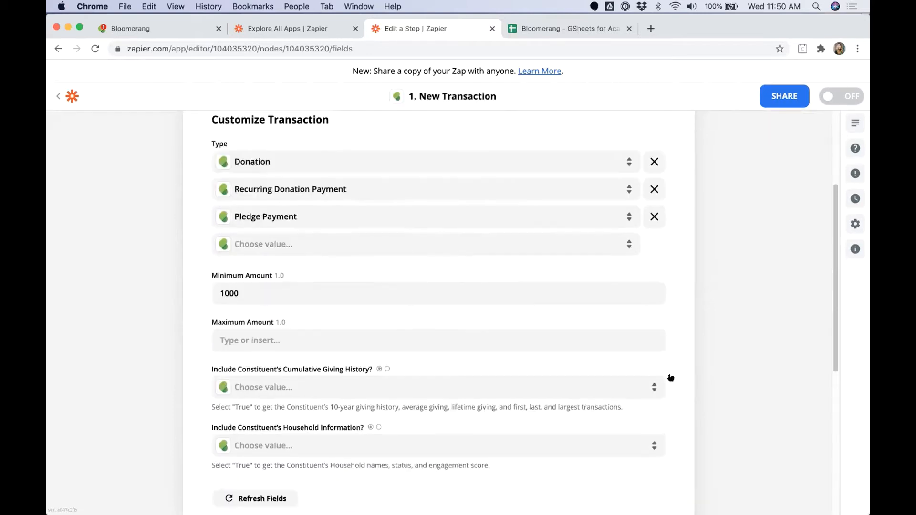
drag(211, 369, 372, 370)
drag(211, 428, 368, 424)
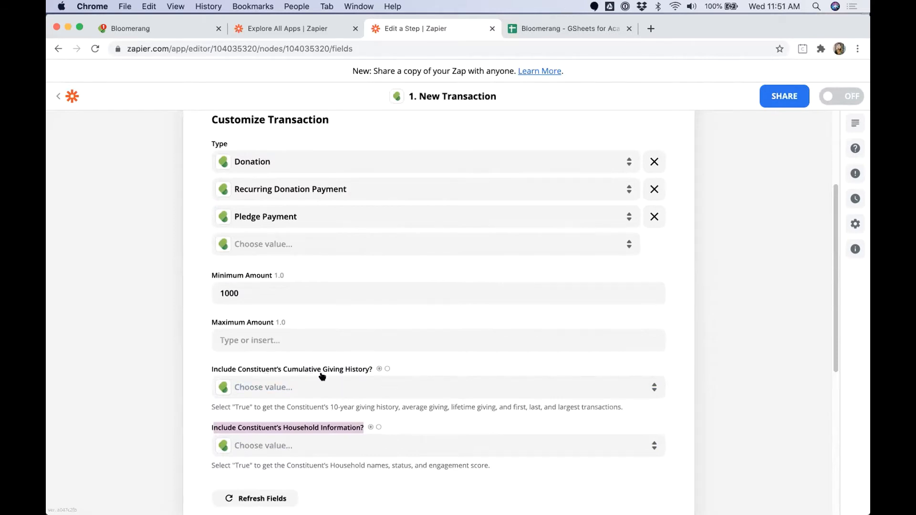
click(401, 388)
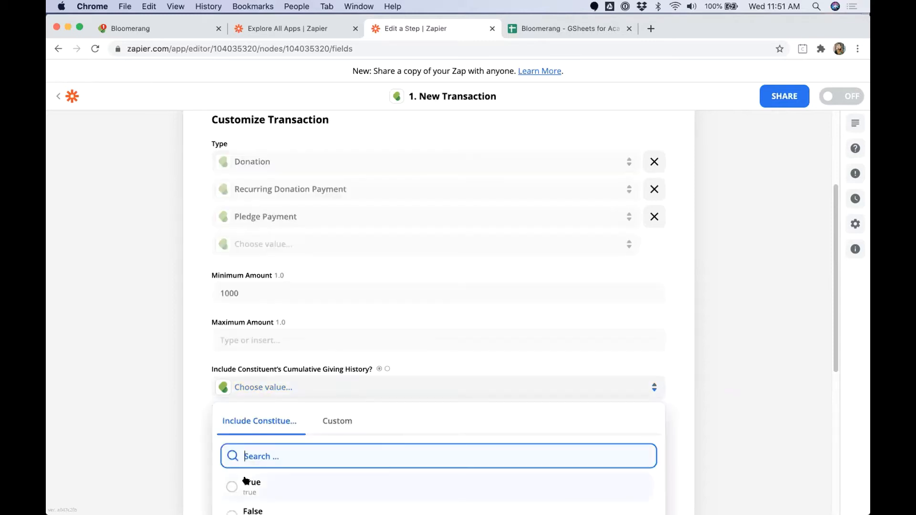
click(251, 485)
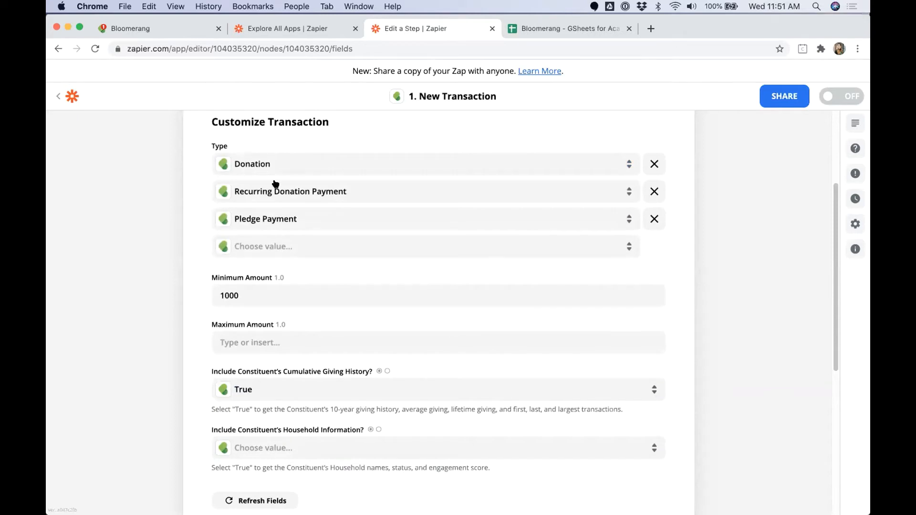
drag(238, 372, 373, 372)
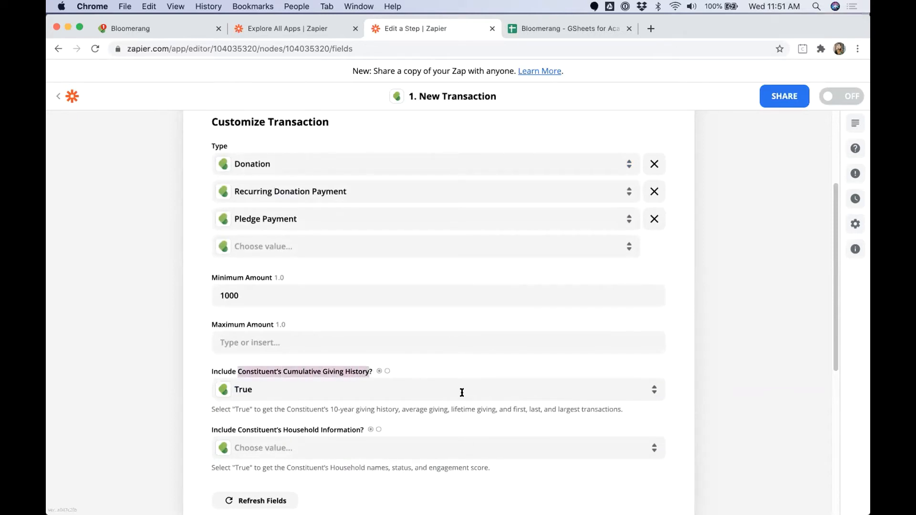
click(409, 404)
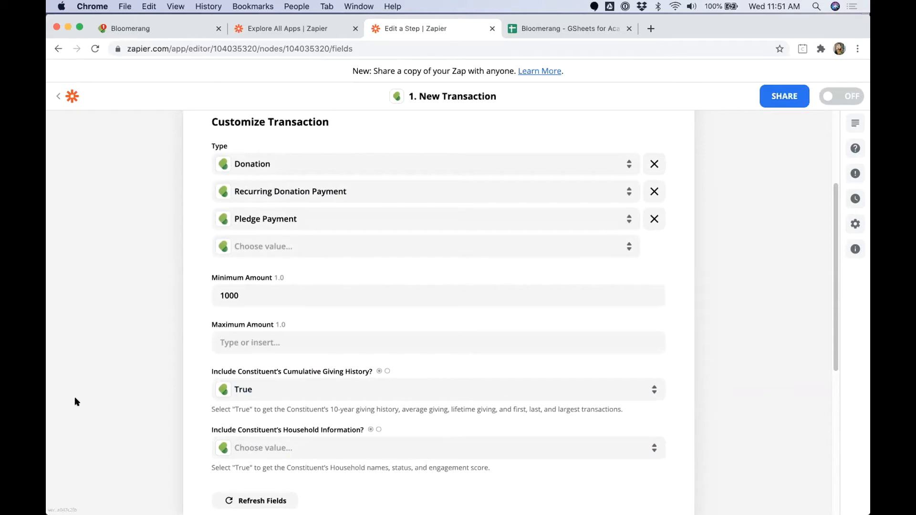
scroll(150, 423, down, 2)
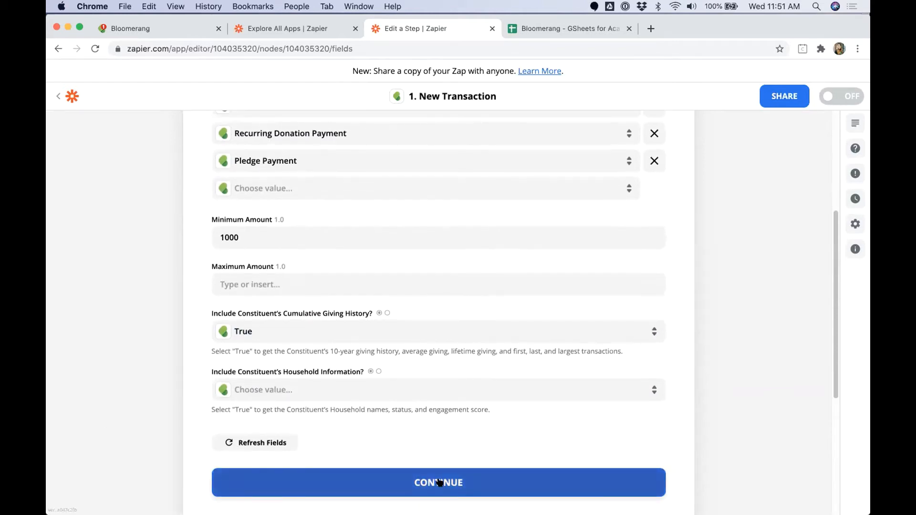
click(440, 483)
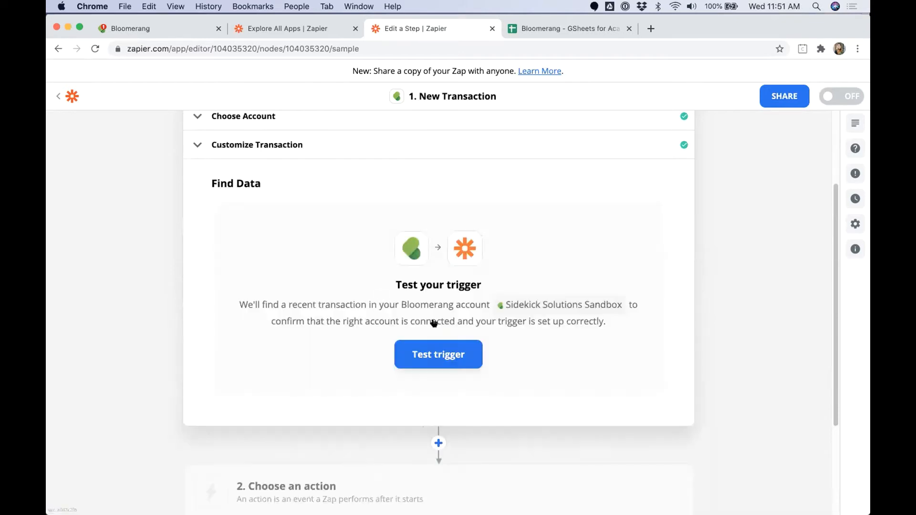
Step: Test the trigger and keep sample Transaction C, a 2020 Capital Campaign donation
click(440, 353)
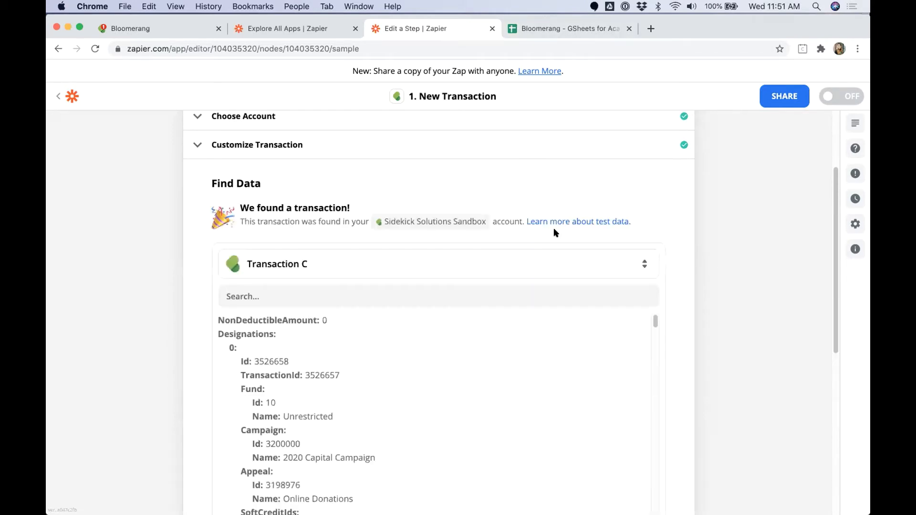
click(327, 266)
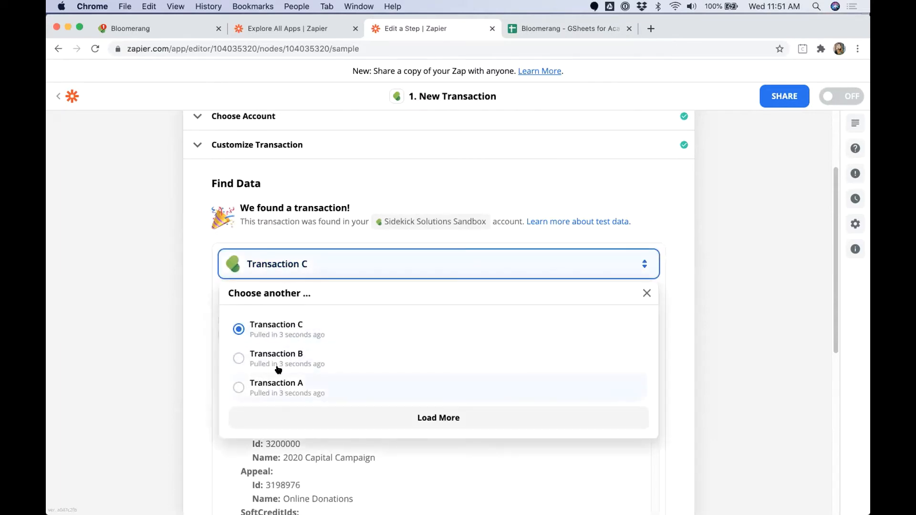
click(166, 332)
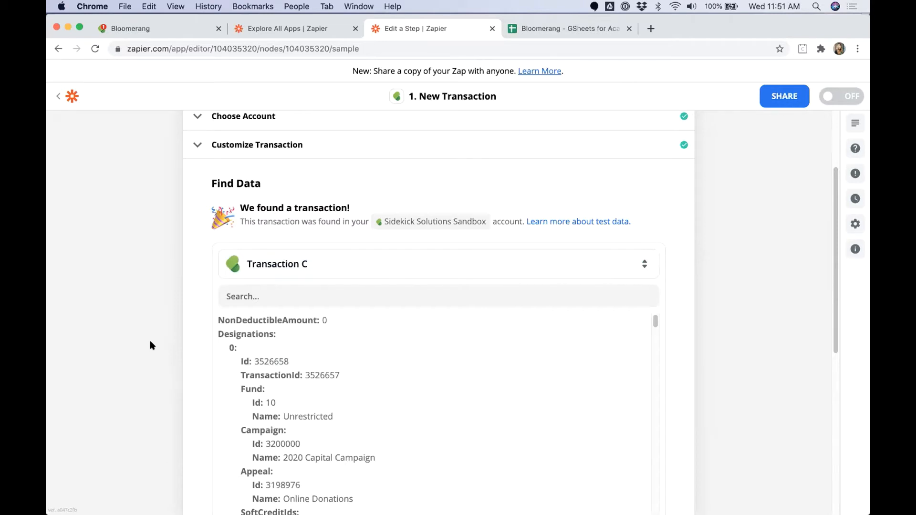
scroll(151, 346, down, 8)
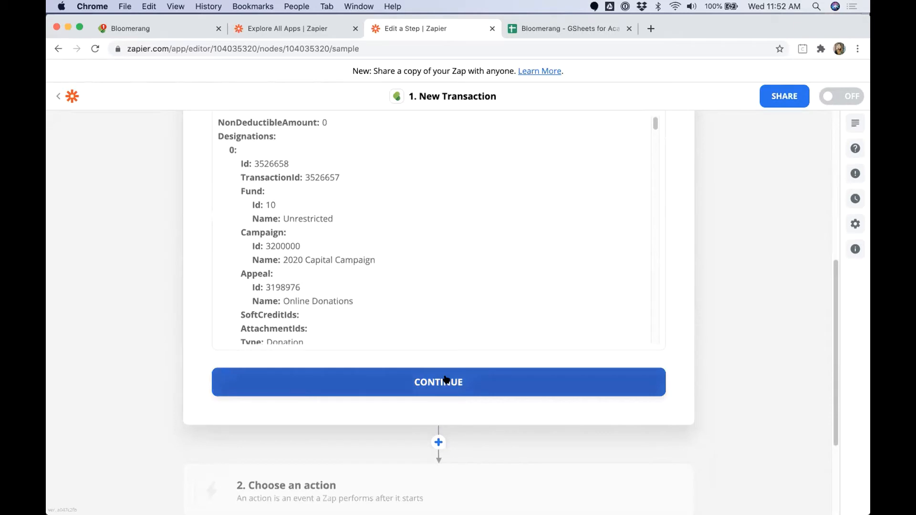
click(443, 380)
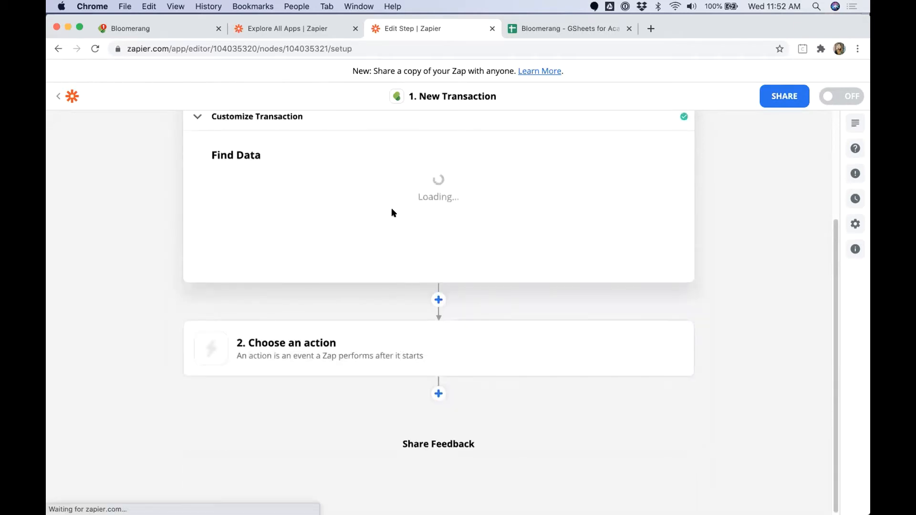
Step: Add a Filter by Zapier step requiring that Constituent Prospect Status does not exist
text(filter)
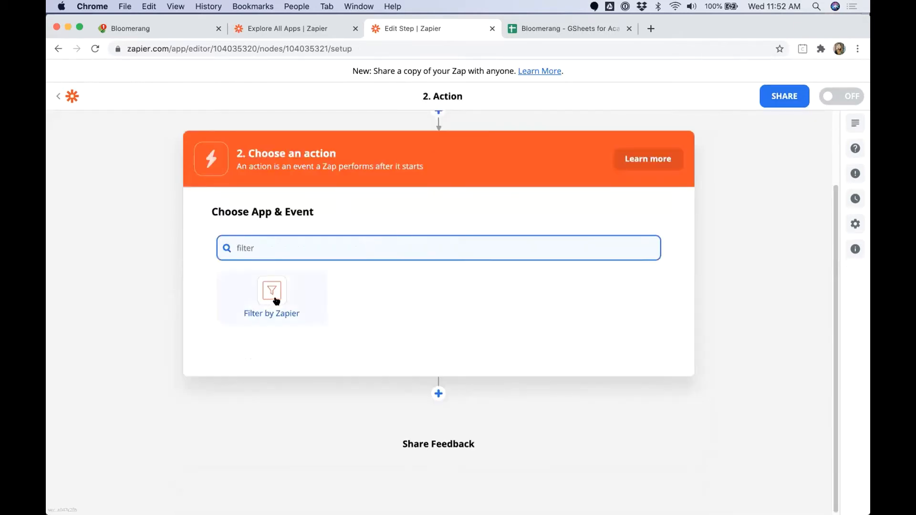
click(270, 306)
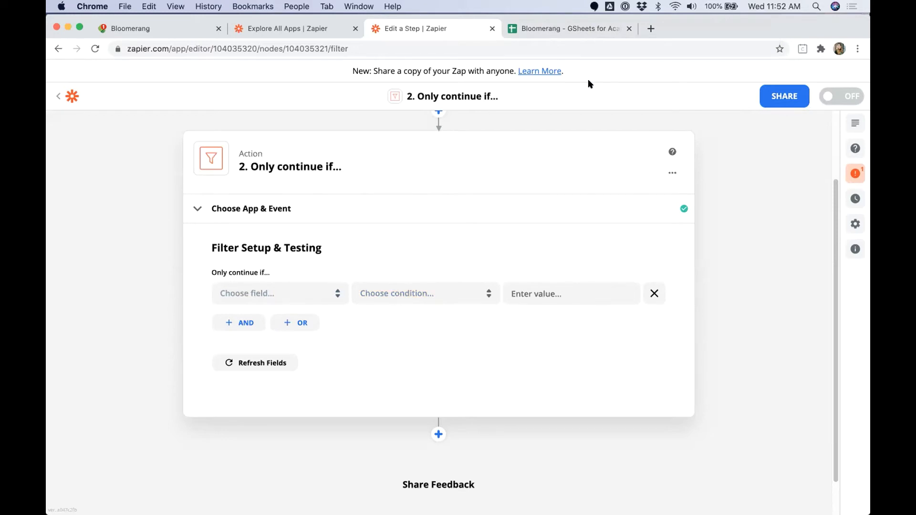
click(285, 294)
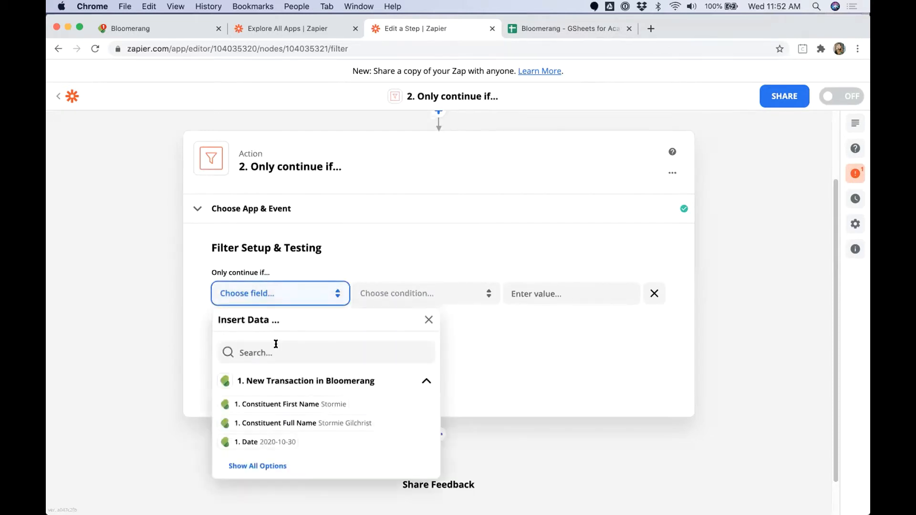
click(280, 346)
text(prosp)
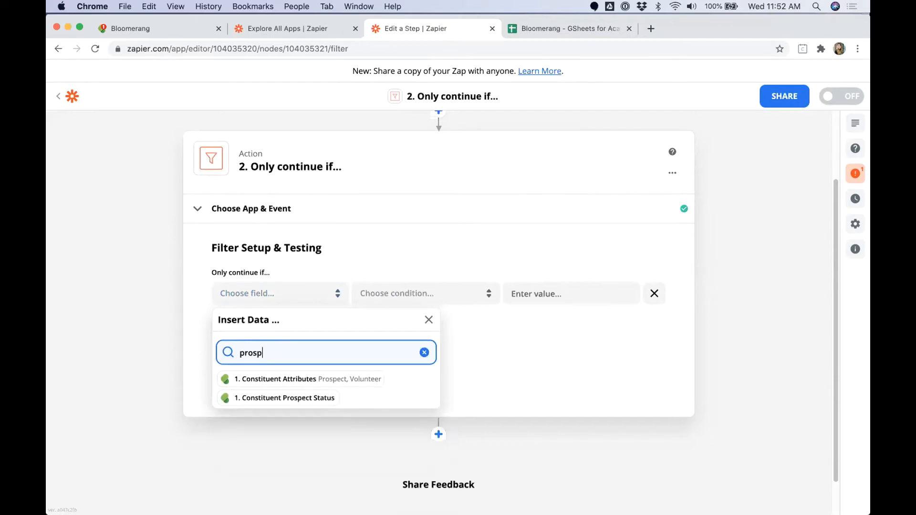
click(303, 399)
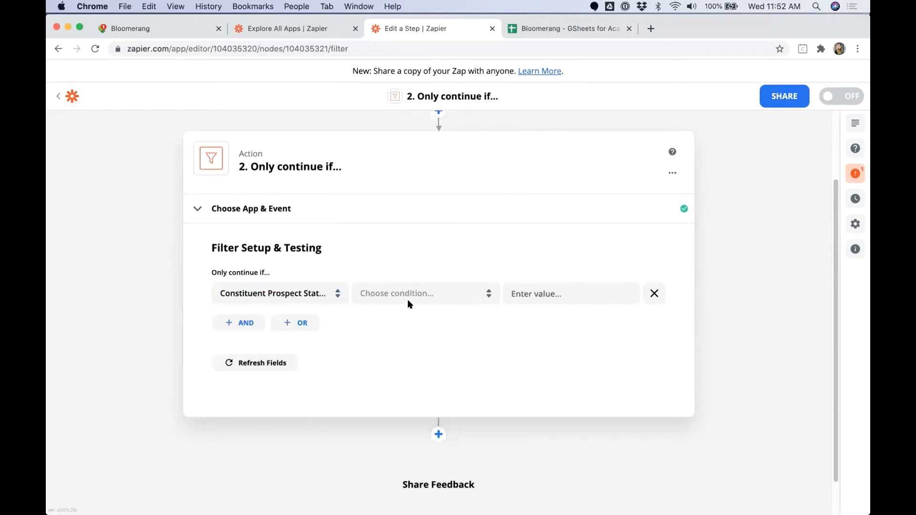
click(389, 296)
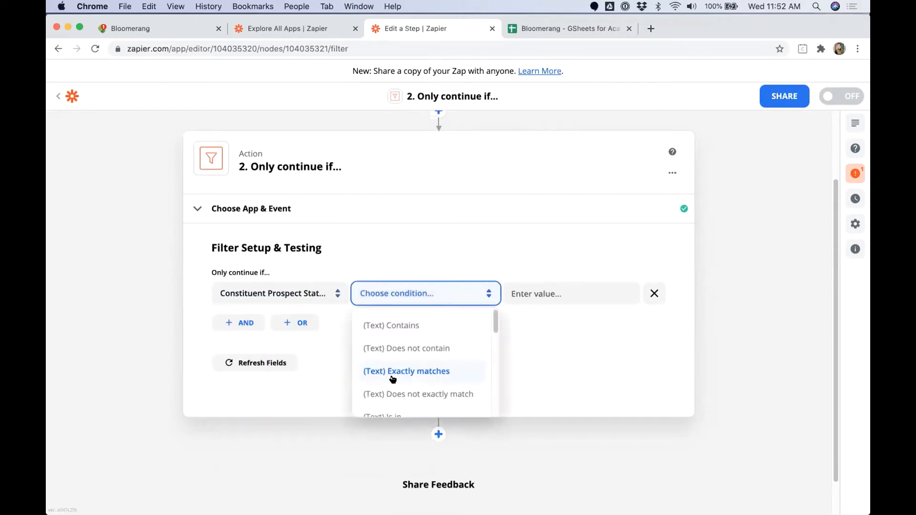
scroll(401, 392, down, 5)
click(396, 409)
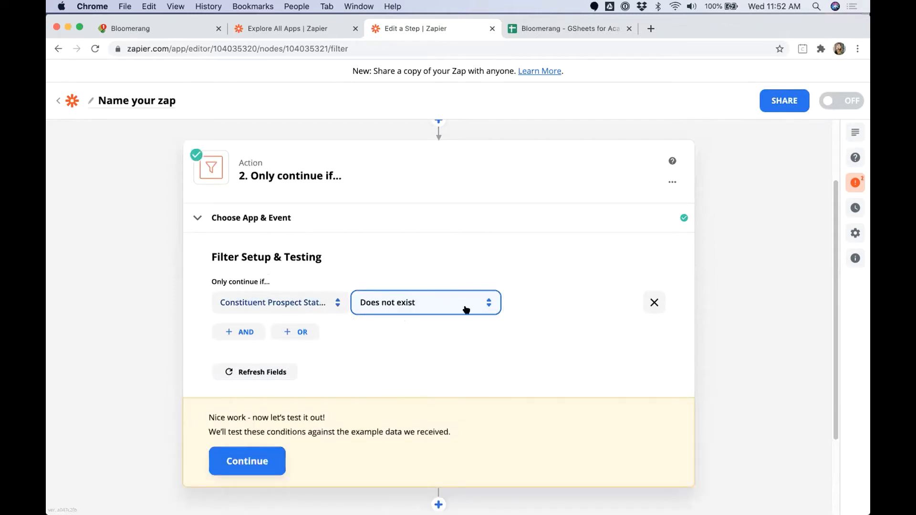
Step: Add an OR condition that Constituent Solicitor does not exist
click(296, 334)
click(268, 389)
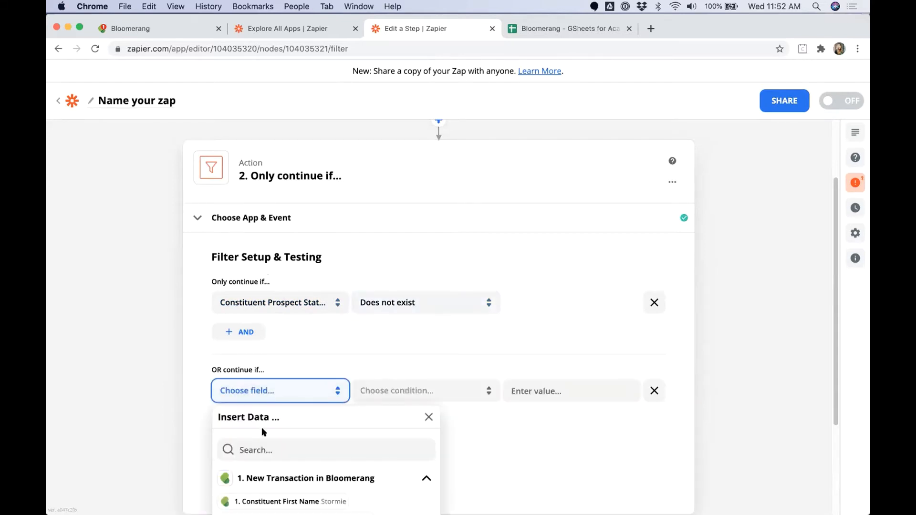
click(262, 444)
text(Solicitor)
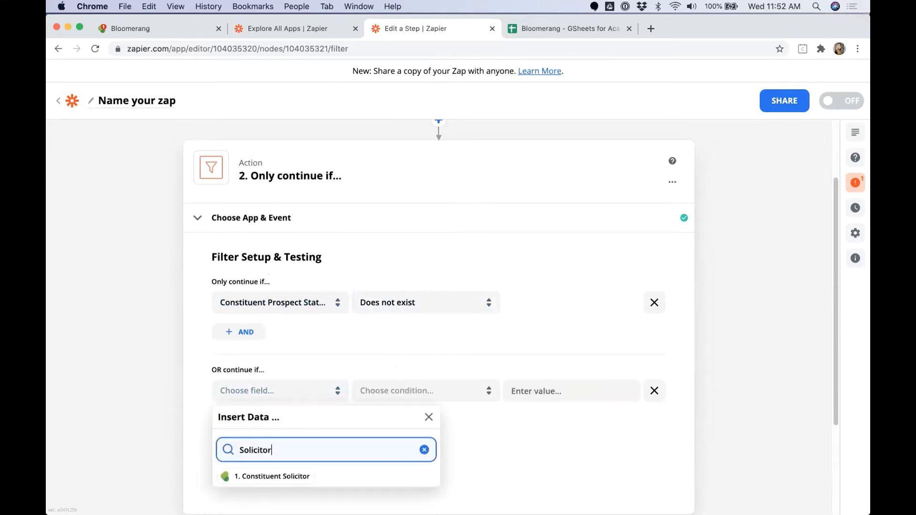
click(282, 475)
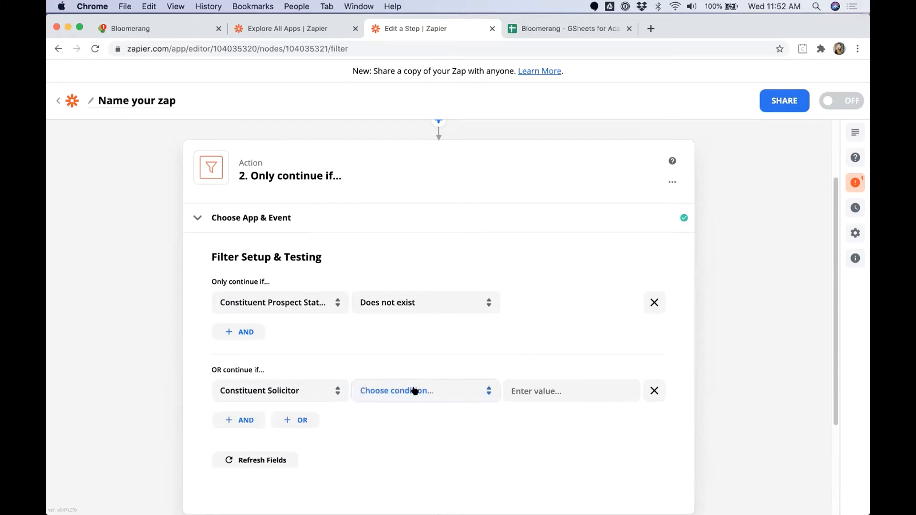
click(415, 391)
scroll(429, 468, down, 10)
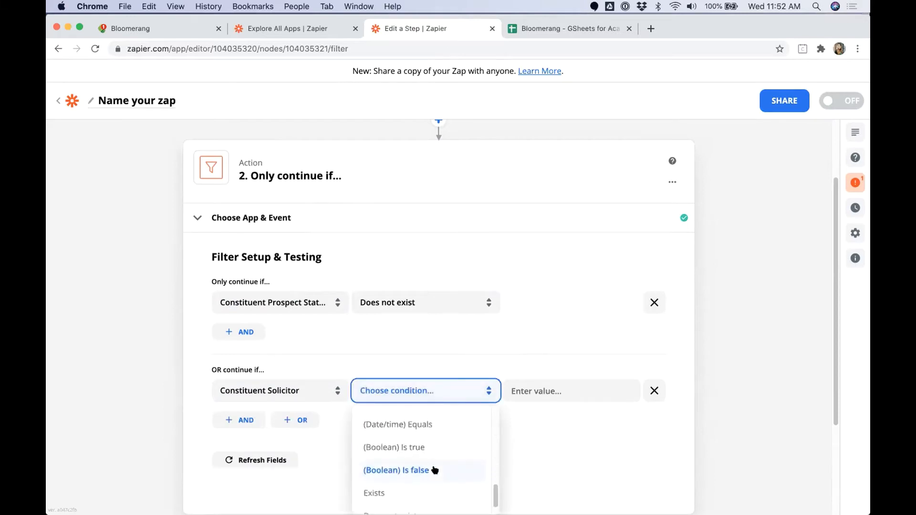
scroll(420, 482, down, 1)
click(403, 496)
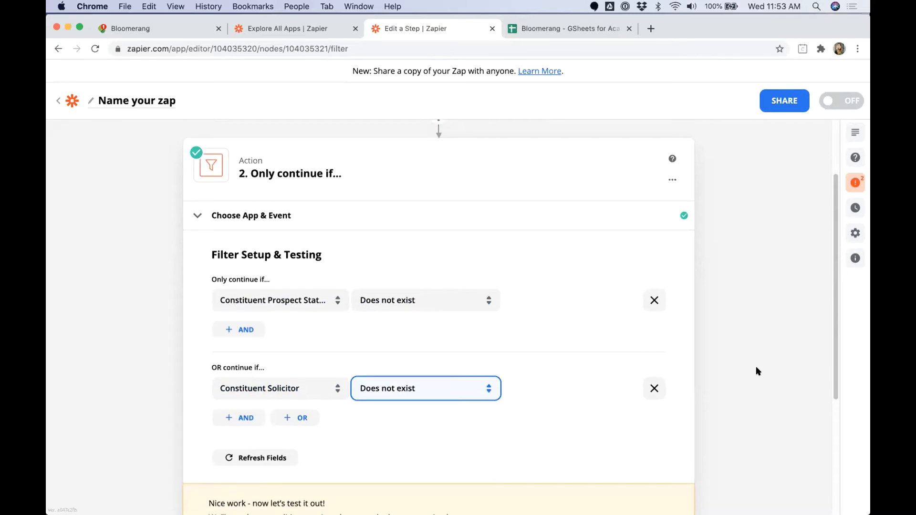
Step: Test the filter against the sample data and finish editing it
scroll(747, 368, down, 2)
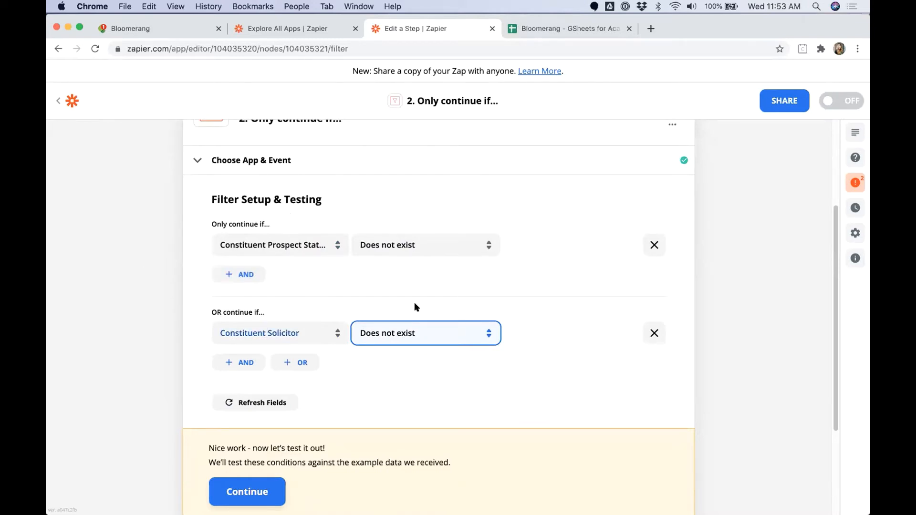
click(257, 491)
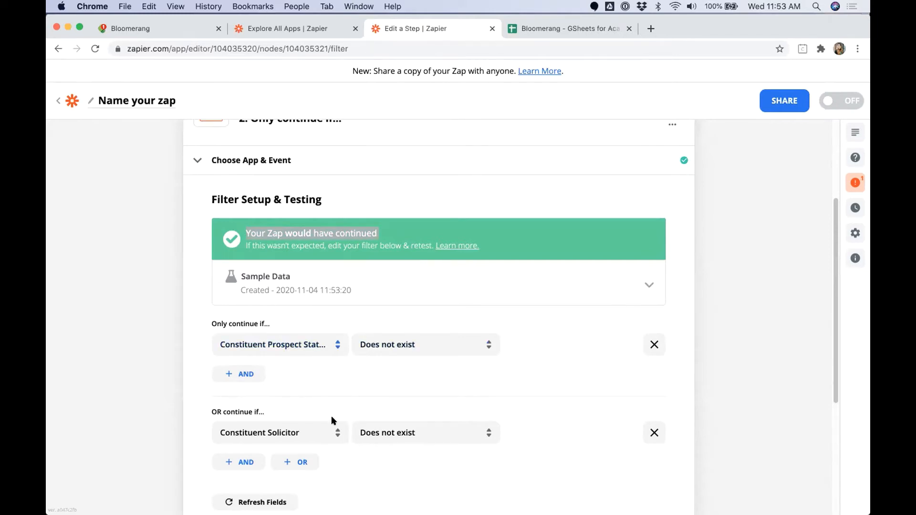
scroll(808, 353, down, 2)
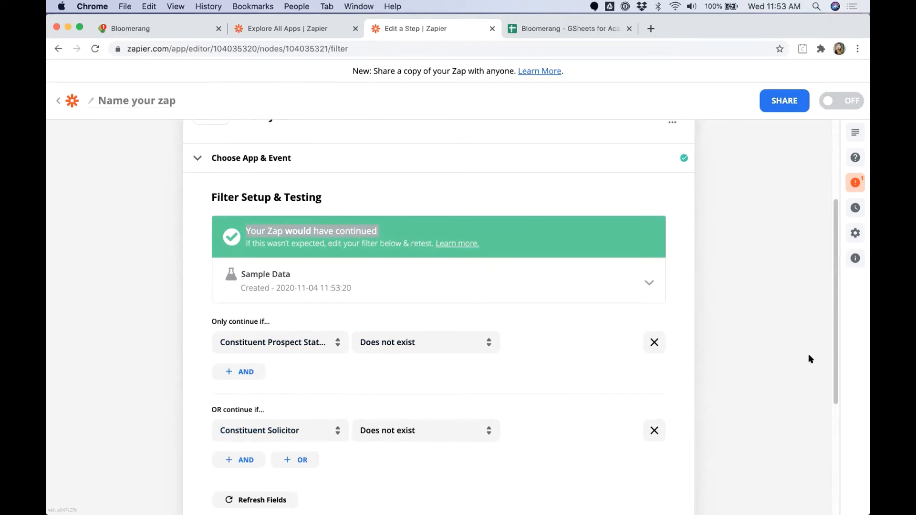
scroll(810, 358, down, 1)
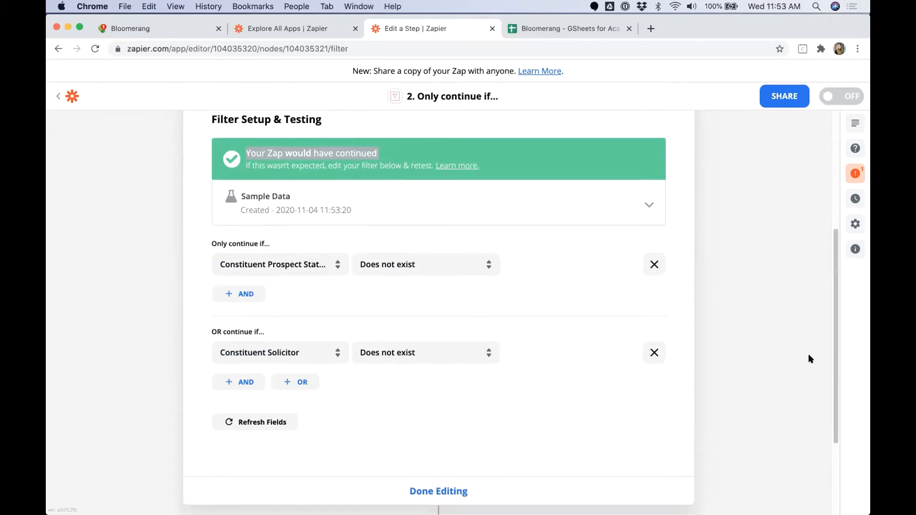
click(450, 482)
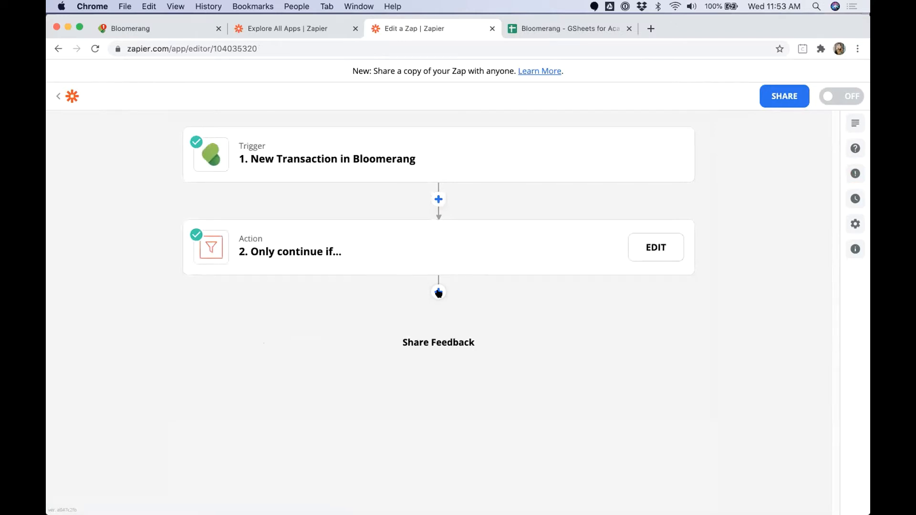
Step: Add a Google Sheets Create Spreadsheet Row step using the connected Google Sheets account
click(438, 291)
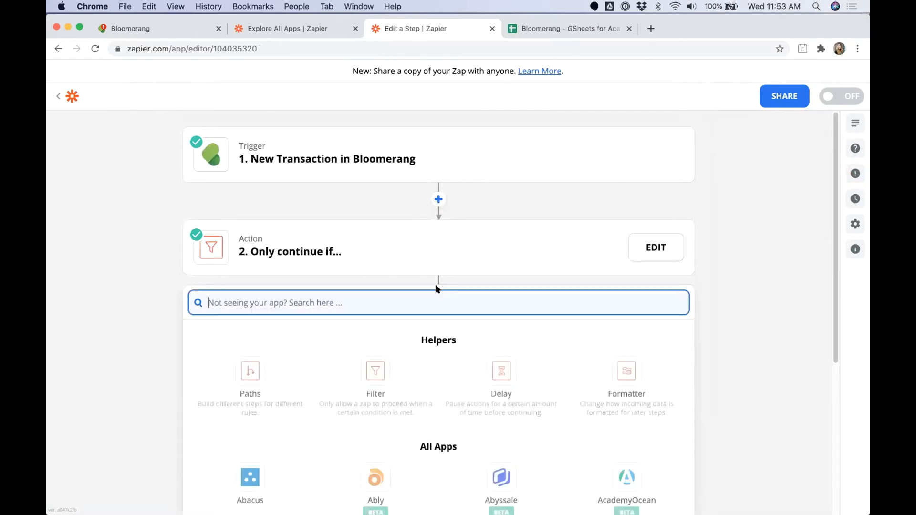
text(Google)
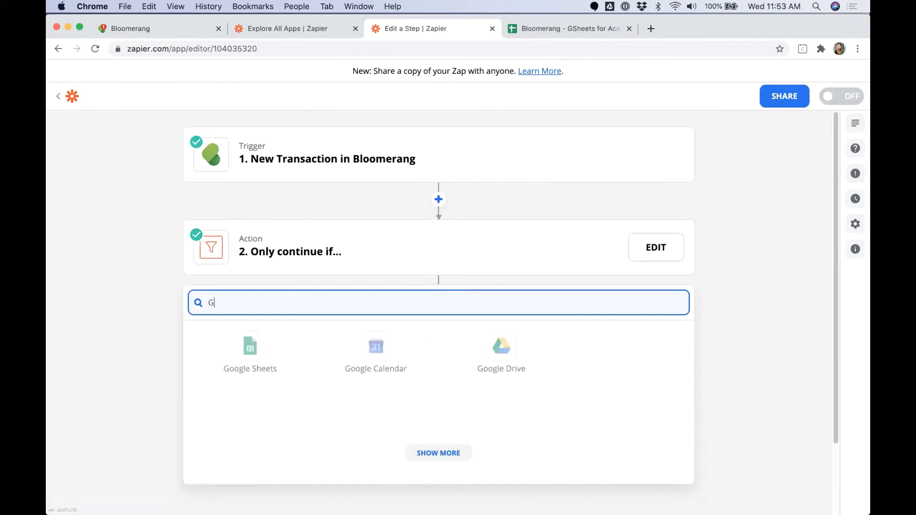
click(258, 348)
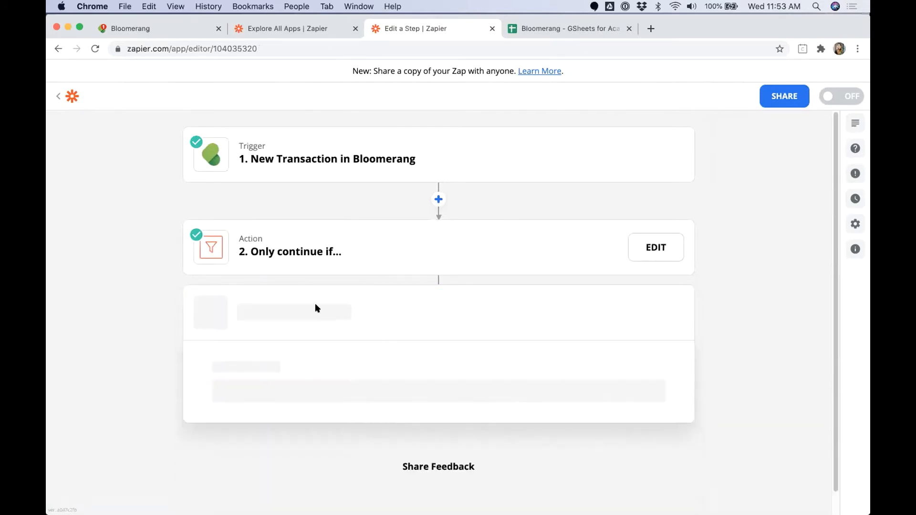
click(259, 445)
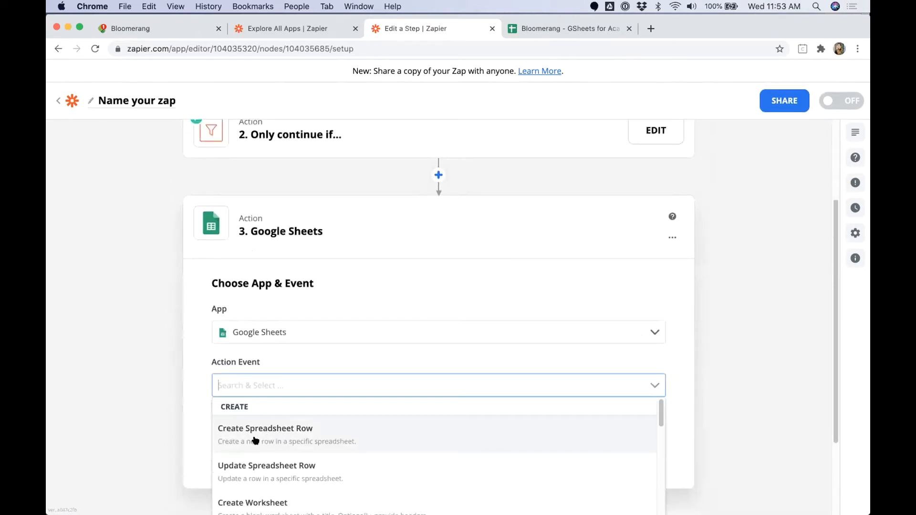
click(255, 440)
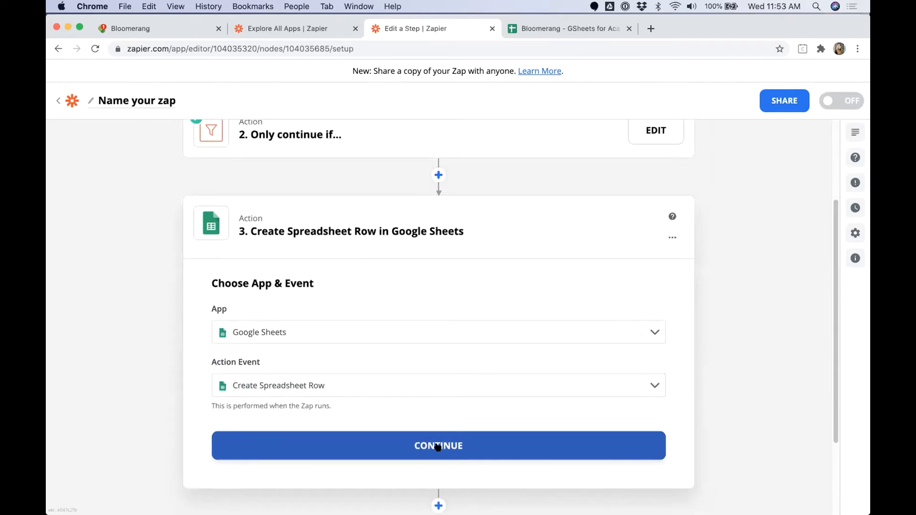
click(438, 447)
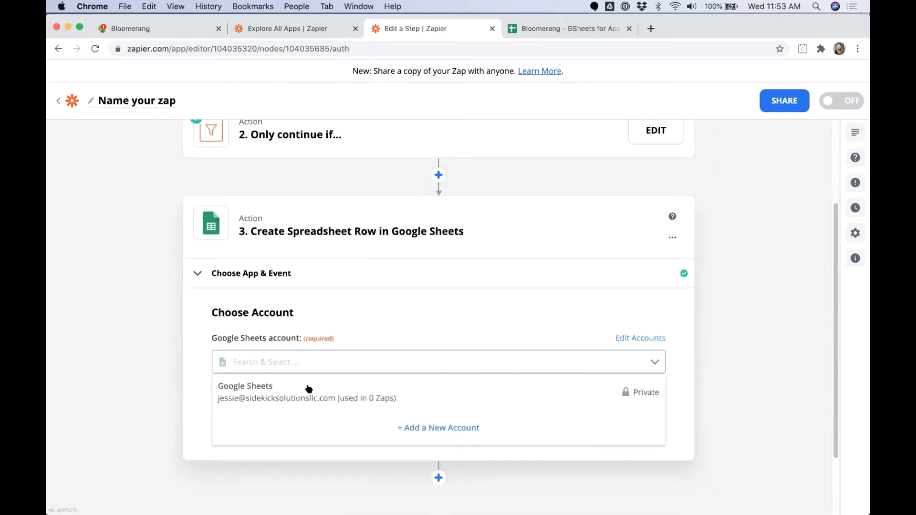
click(316, 399)
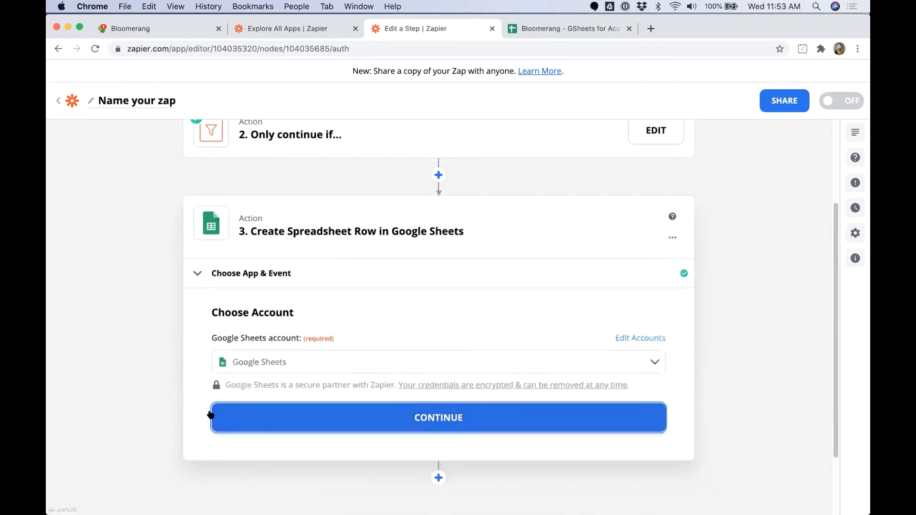
click(212, 415)
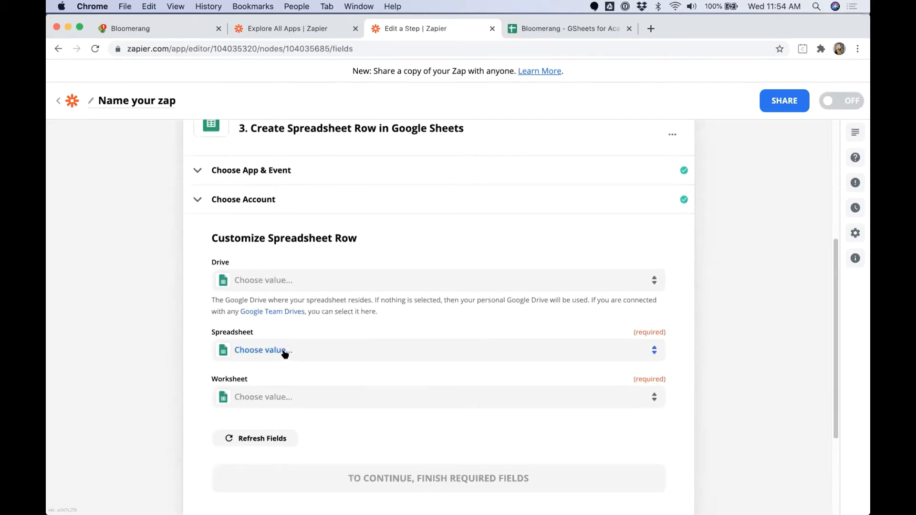
Step: Target the Solicitor Mass Edit worksheet of 'Bloomerang - GSheets for Academy_Demos'
click(282, 352)
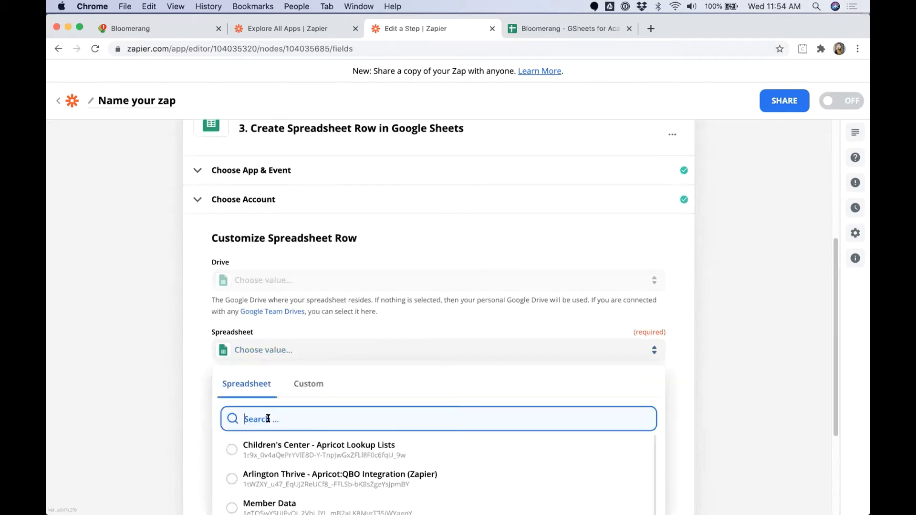
text(Bloomern)
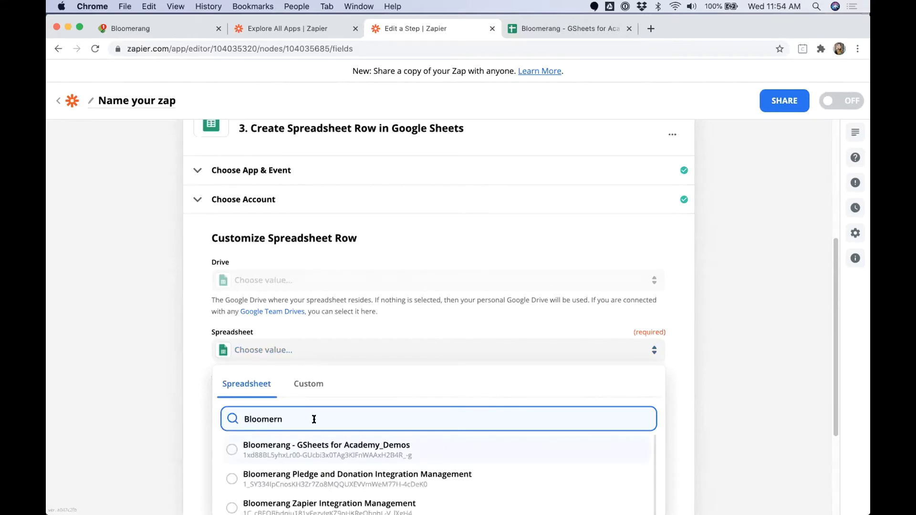
text(eran)
click(348, 451)
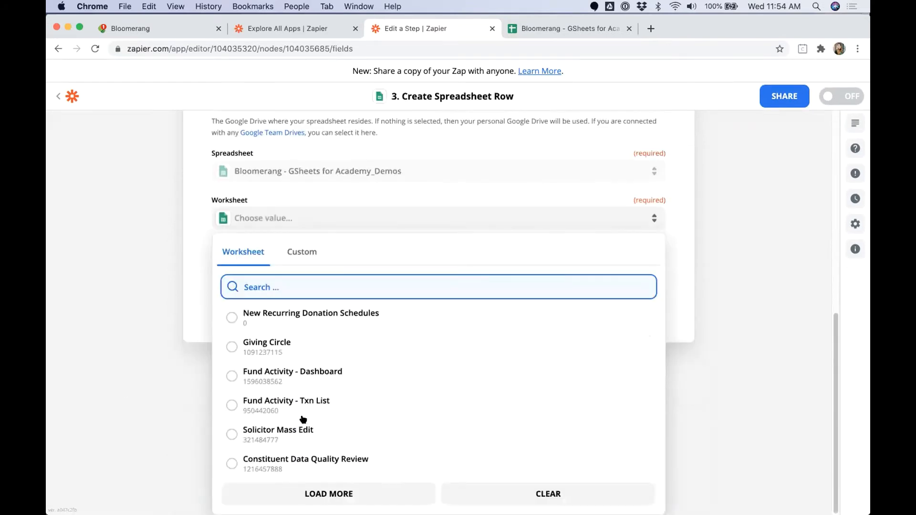
click(270, 436)
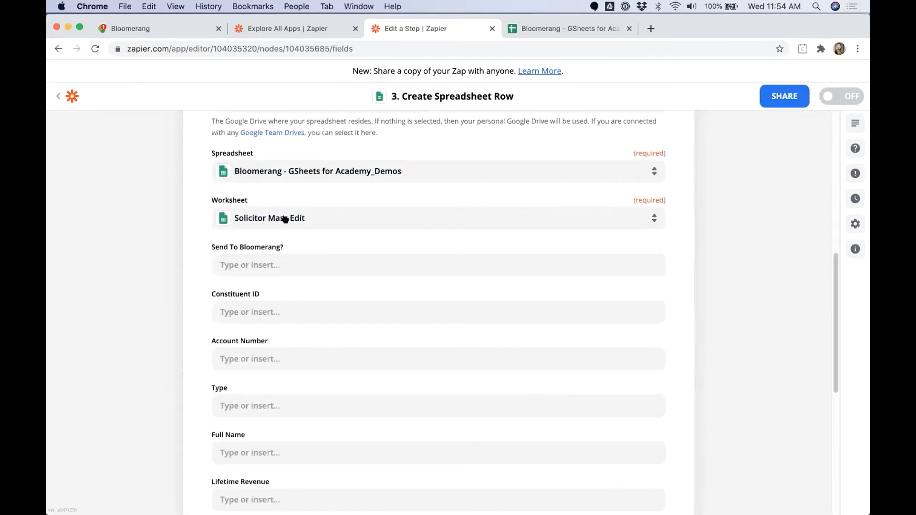
scroll(251, 334, down, 1)
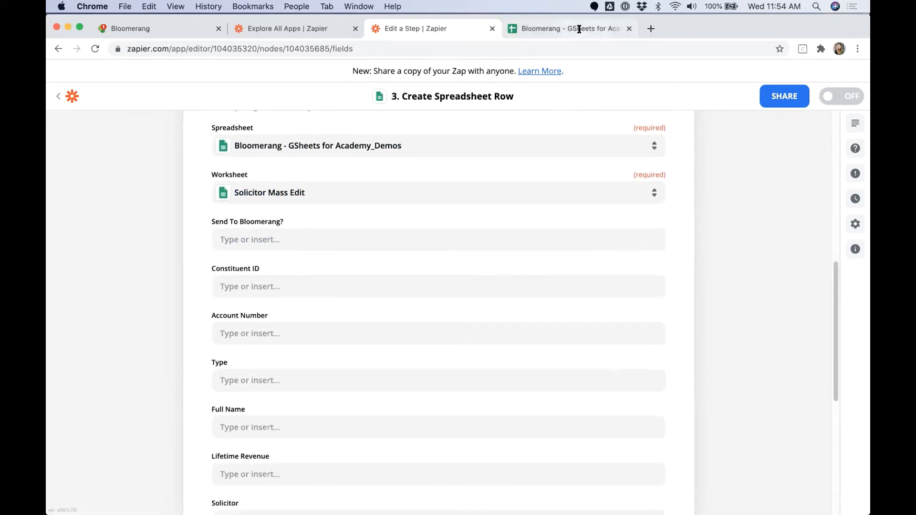
Step: Copy the sheet's header row A1:H1 and compare it with the step's field labels
click(580, 29)
drag(125, 161, 690, 165)
key(super+c)
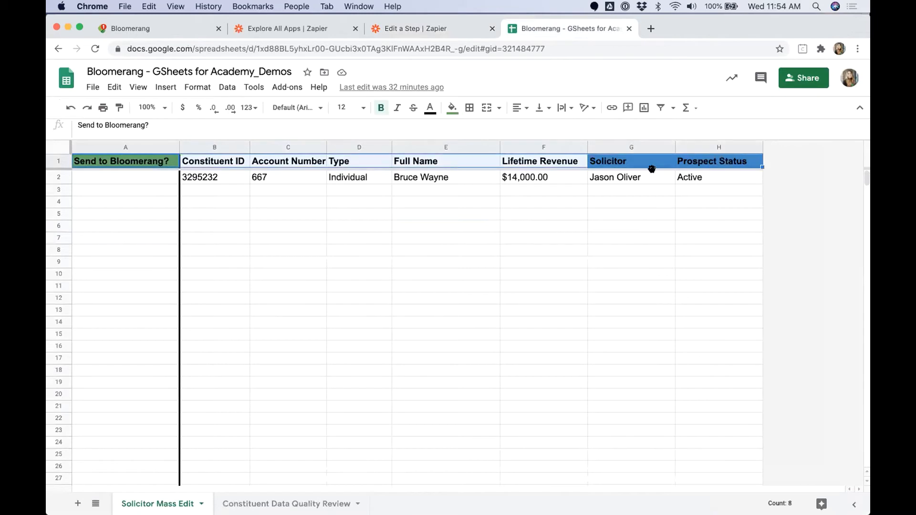
click(450, 32)
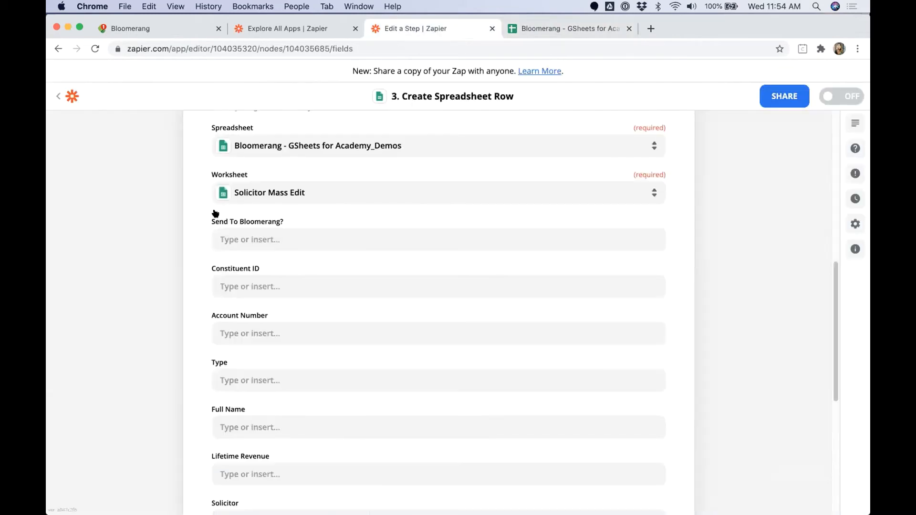
triple_click(282, 222)
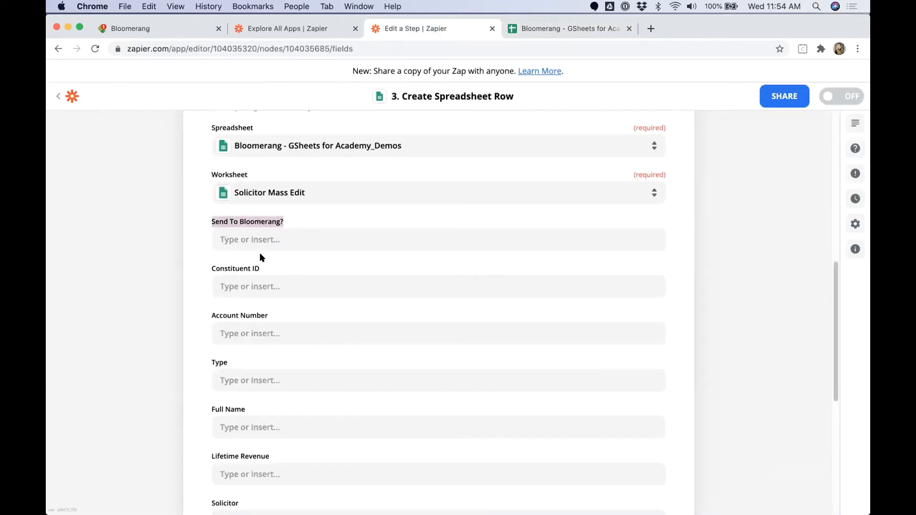
drag(213, 268, 262, 268)
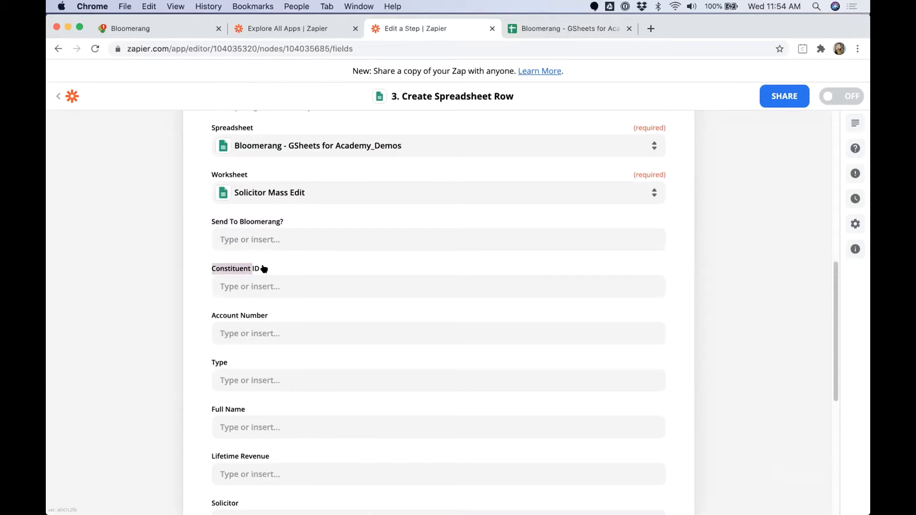
triple_click(276, 317)
scroll(309, 317, down, 3)
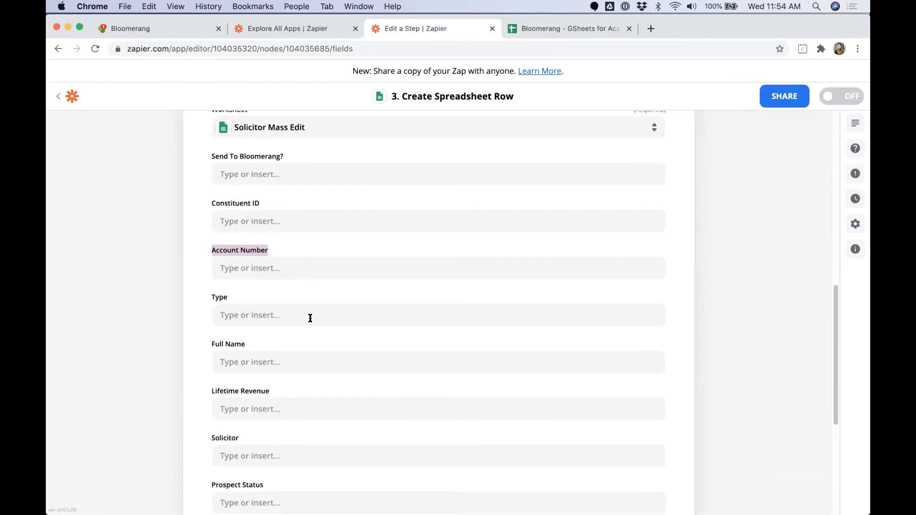
scroll(310, 319, down, 2)
scroll(296, 410, down, 1)
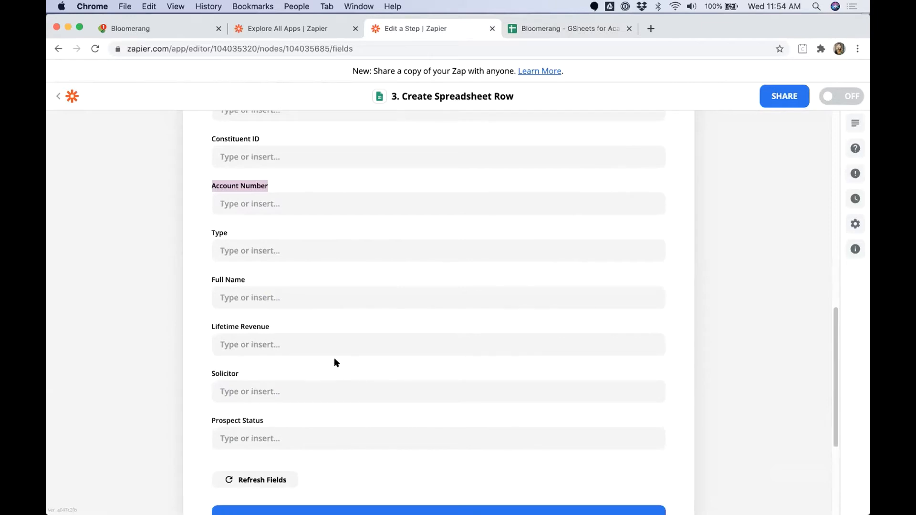
scroll(336, 357, up, 3)
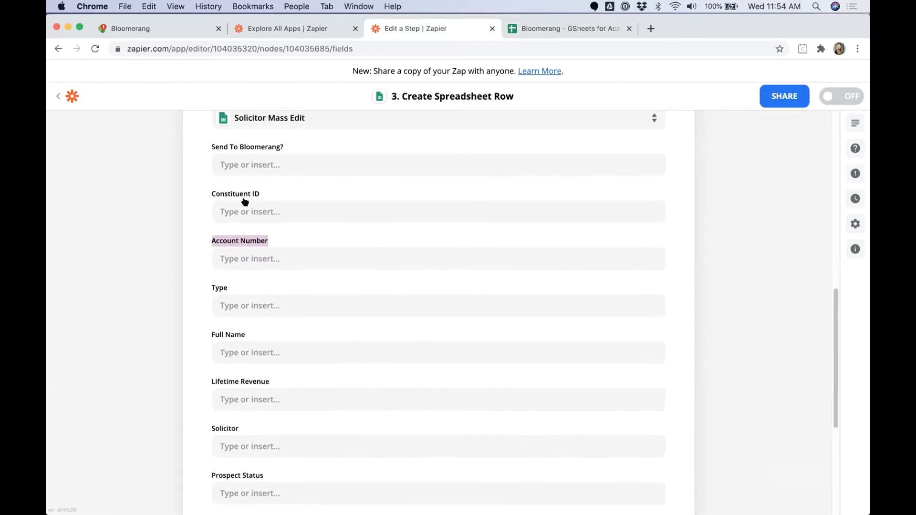
scroll(246, 198, up, 3)
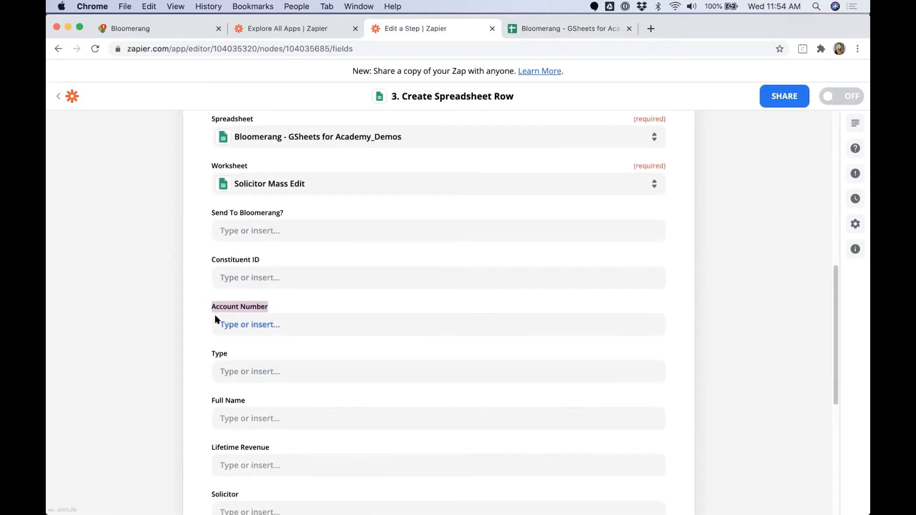
Step: Check the Constituent ID and Account Number cells in the spreadsheet
click(260, 277)
drag(200, 262, 258, 261)
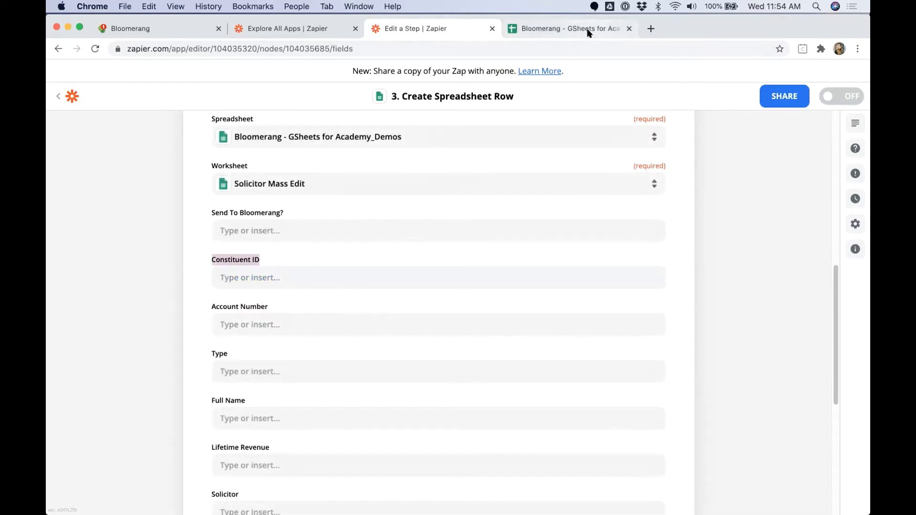
click(589, 29)
click(260, 177)
drag(225, 162, 241, 180)
Step: Inspect the Constituent ID and Account Number headers and values in columns B and C
click(228, 180)
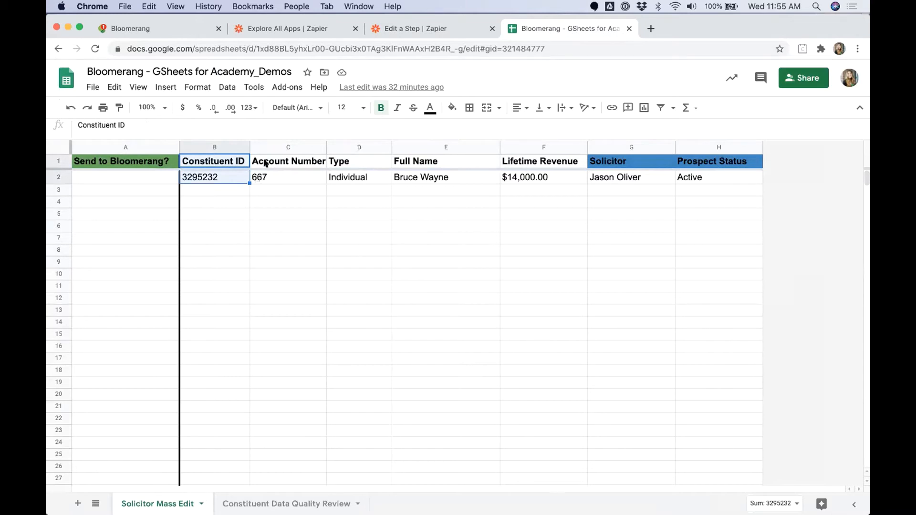
drag(266, 163, 231, 169)
click(214, 175)
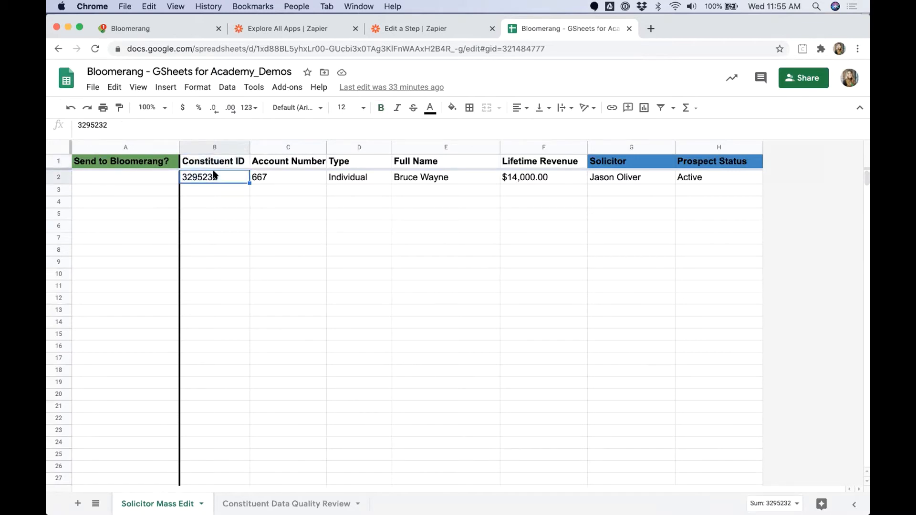
drag(213, 164, 213, 173)
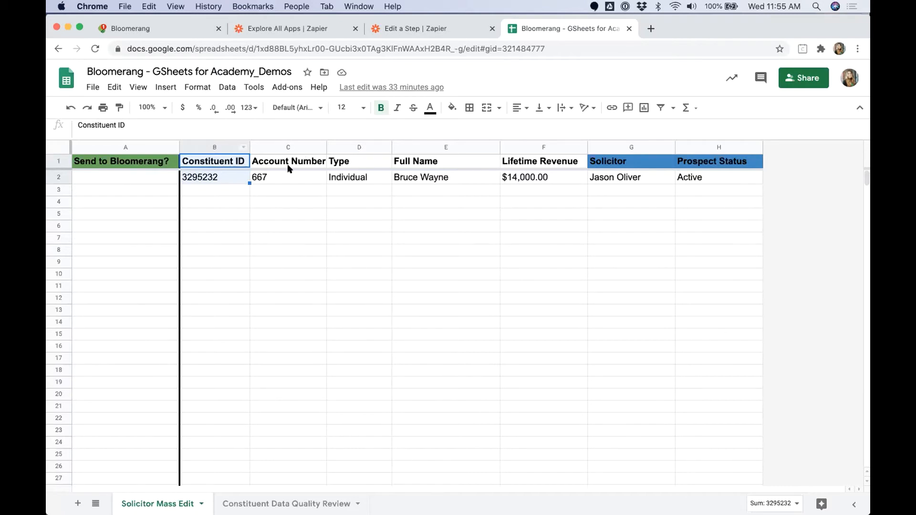
click(215, 179)
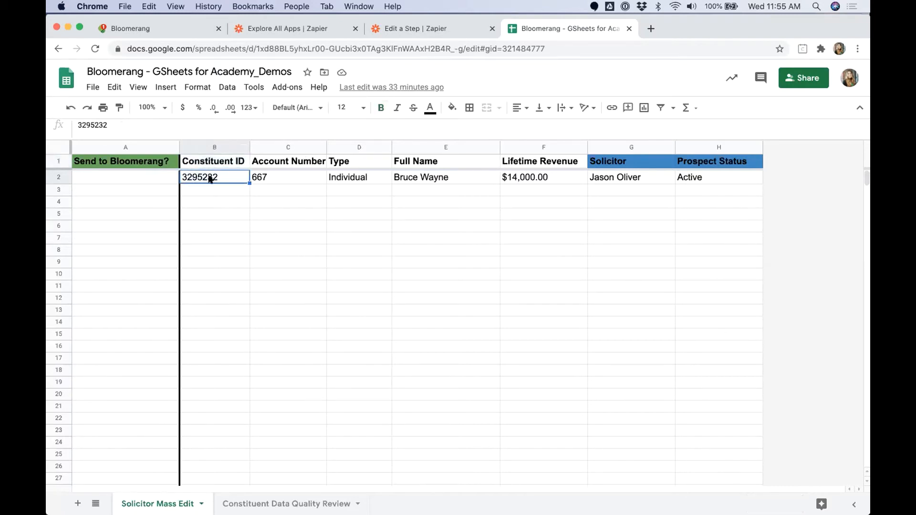
Step: Map Account ID into Constituent ID and Constituent Account Number into Account Number
click(425, 30)
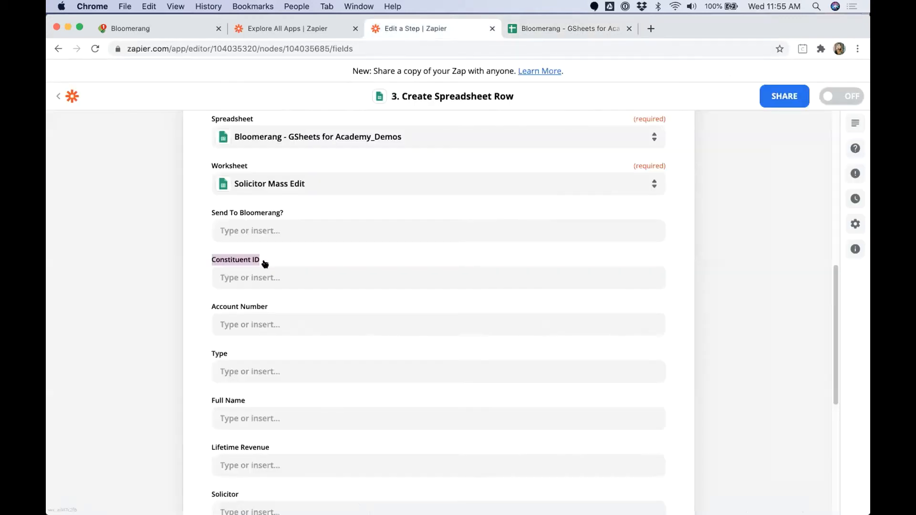
click(269, 281)
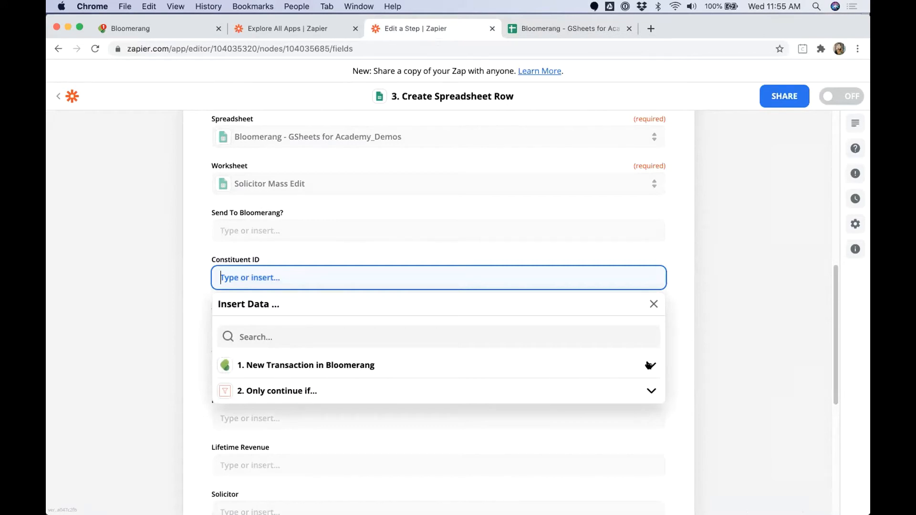
click(554, 334)
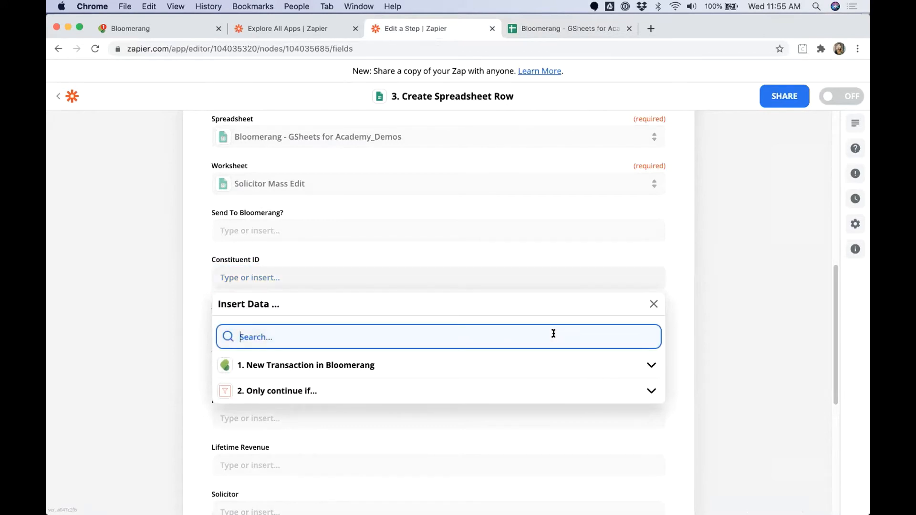
text(Account ID)
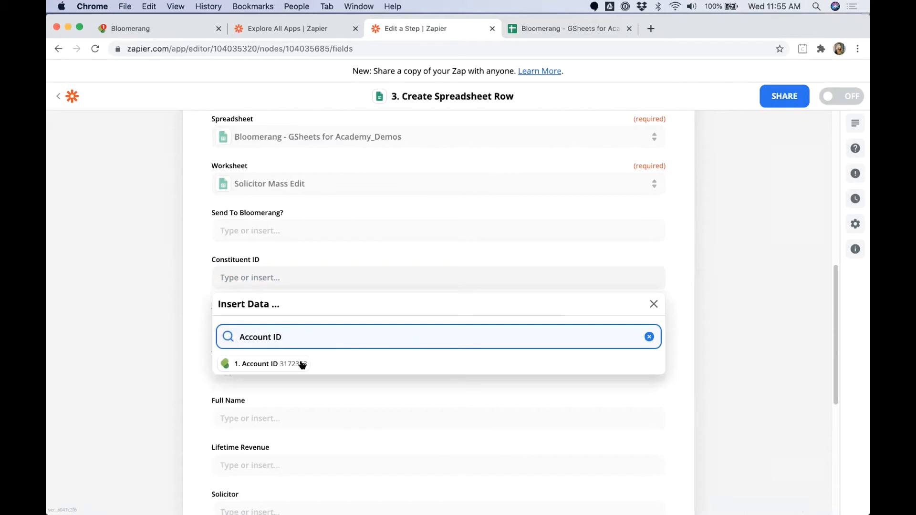
click(284, 365)
click(218, 325)
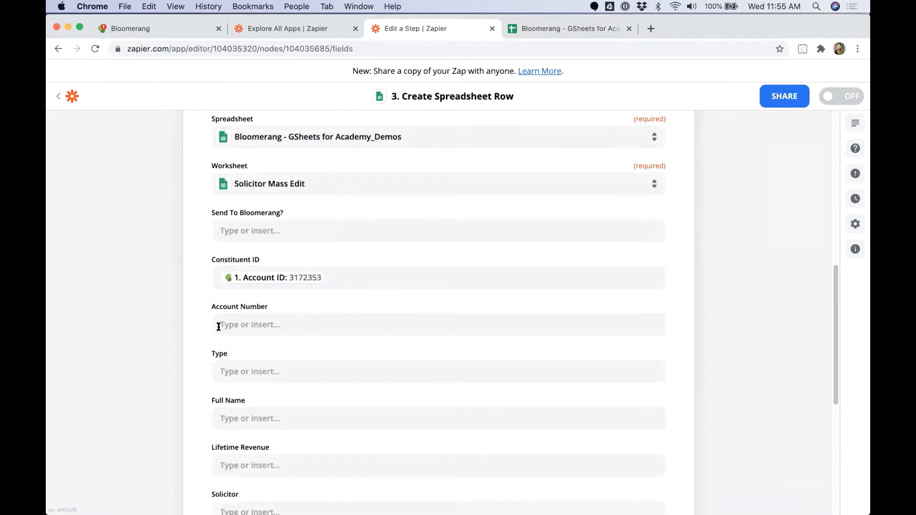
click(240, 324)
text(Account Number)
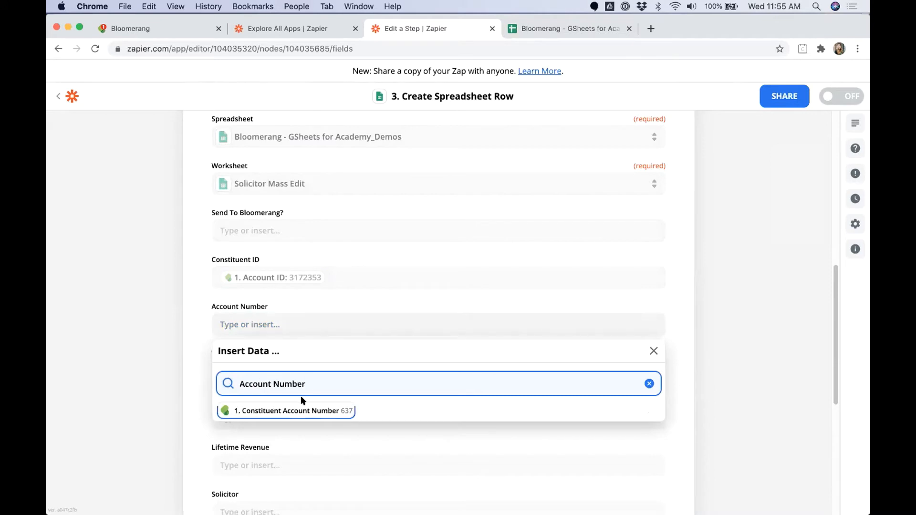
click(296, 410)
click(175, 355)
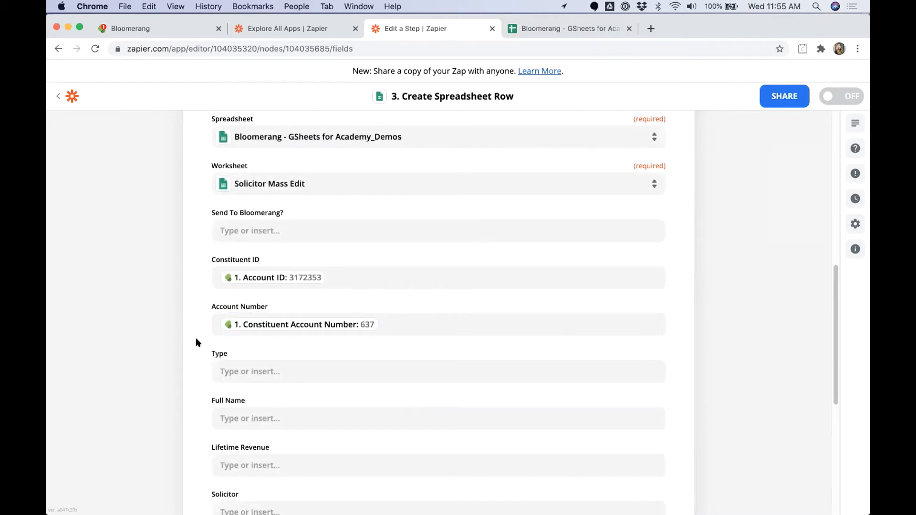
Step: Map Constituent Type, Full Name and lifetime giving revenue into Type, Full Name and Lifetime Revenue
scroll(205, 346, down, 1)
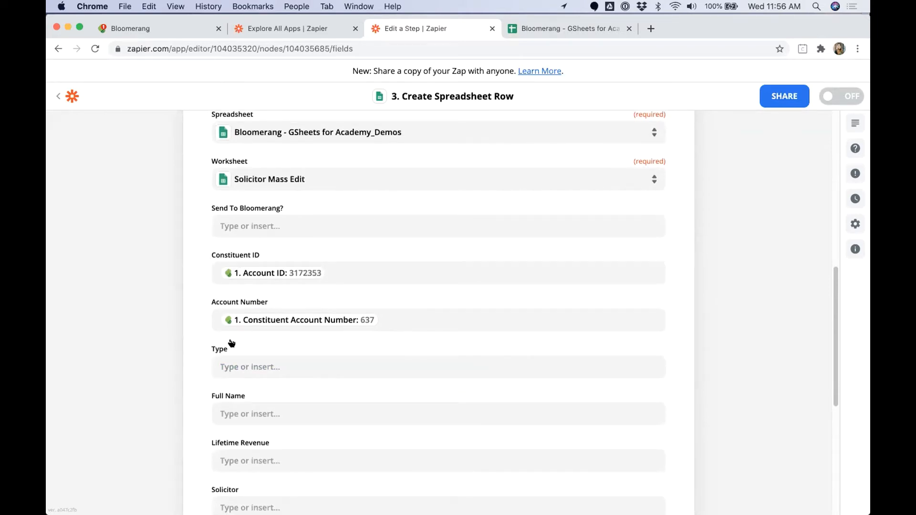
scroll(232, 343, down, 5)
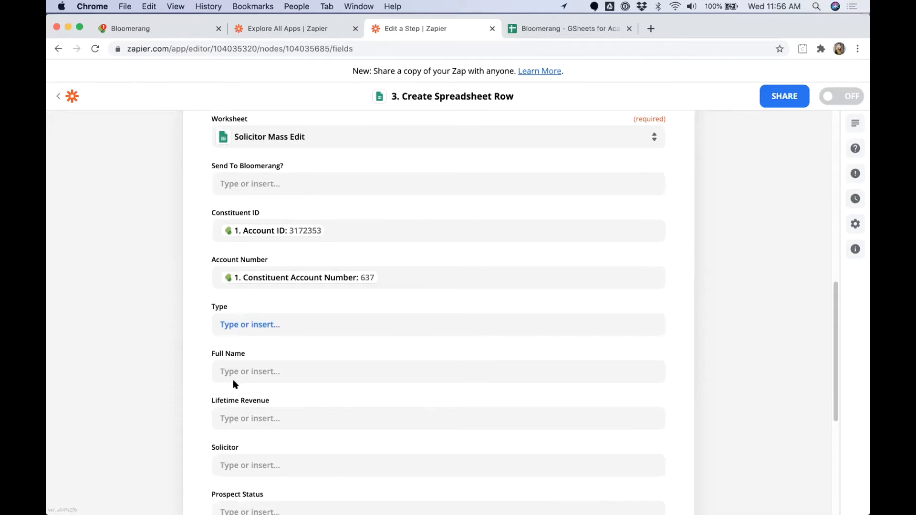
click(234, 325)
text(Type)
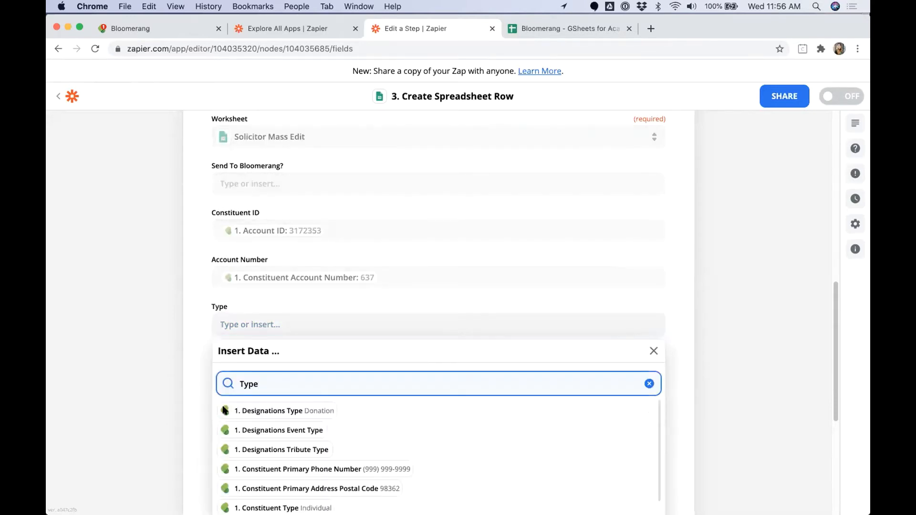
scroll(195, 406, down, 8)
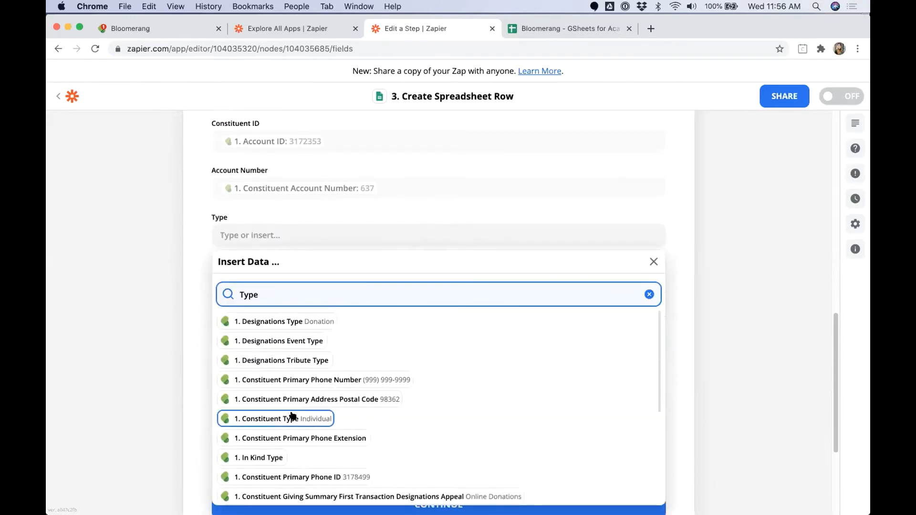
click(293, 419)
click(190, 344)
click(255, 283)
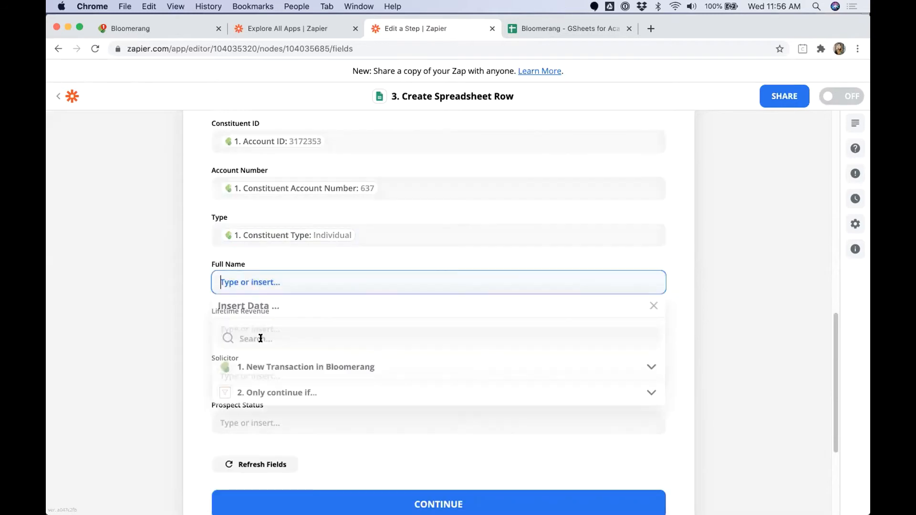
text(Fu)
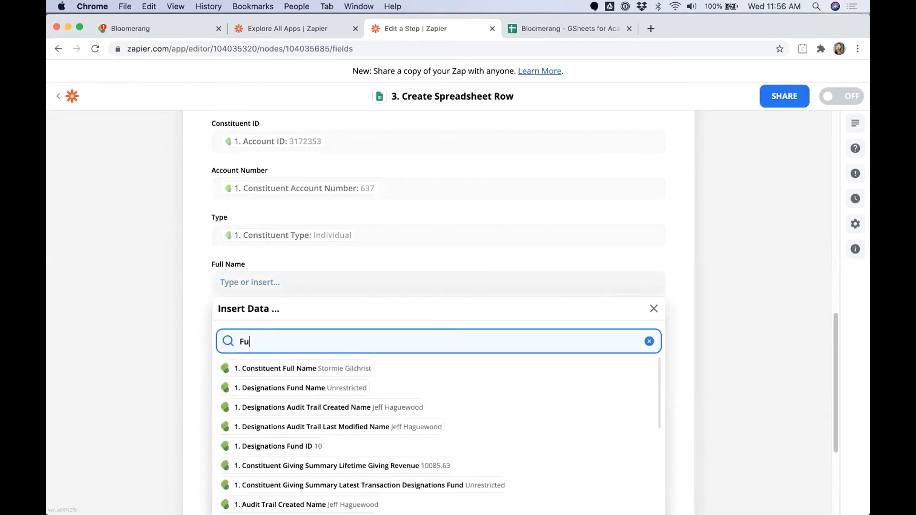
text(ll Nam)
click(282, 369)
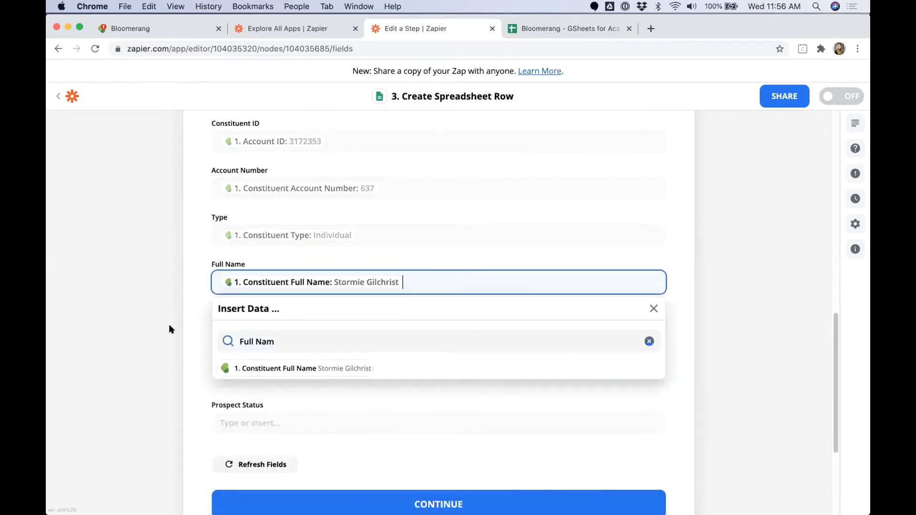
click(248, 329)
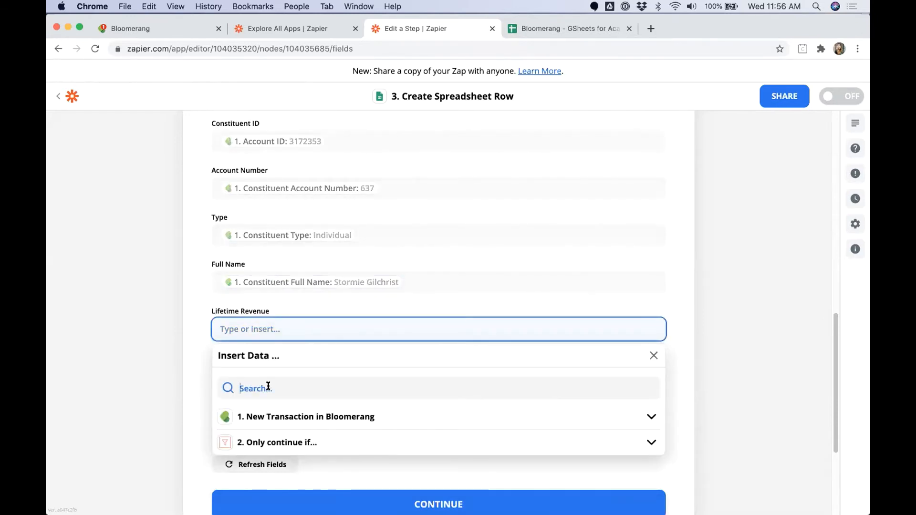
text(Lifetime Re)
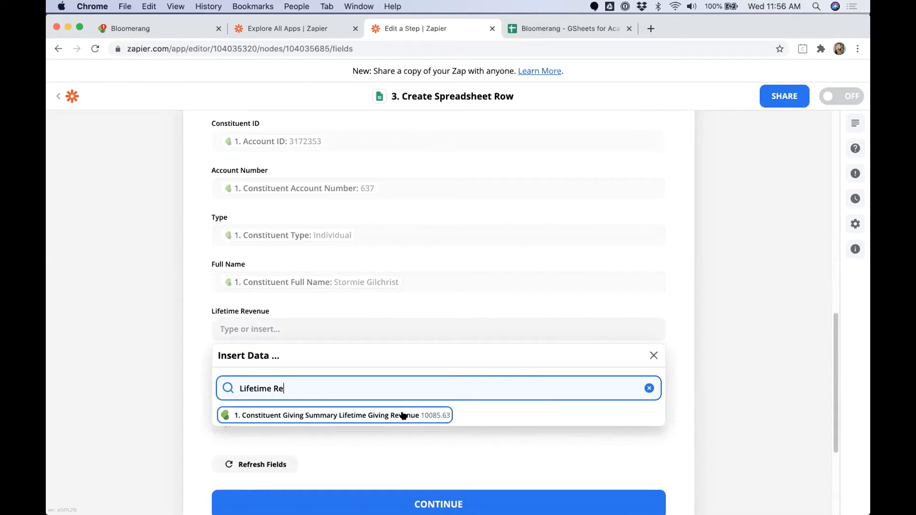
click(403, 415)
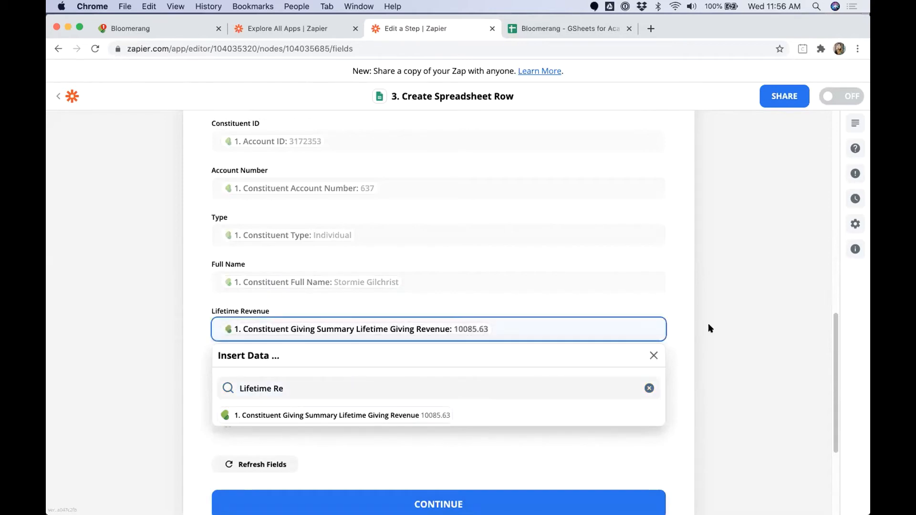
click(691, 326)
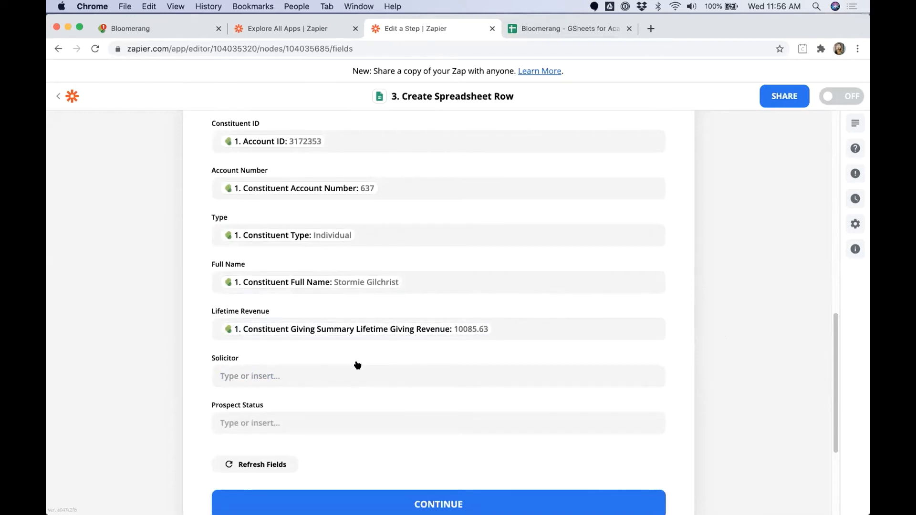
Step: Map Constituent Solicitor and Constituent Prospect Status into the Solicitor and Prospect Status fields
click(241, 376)
text(Solici)
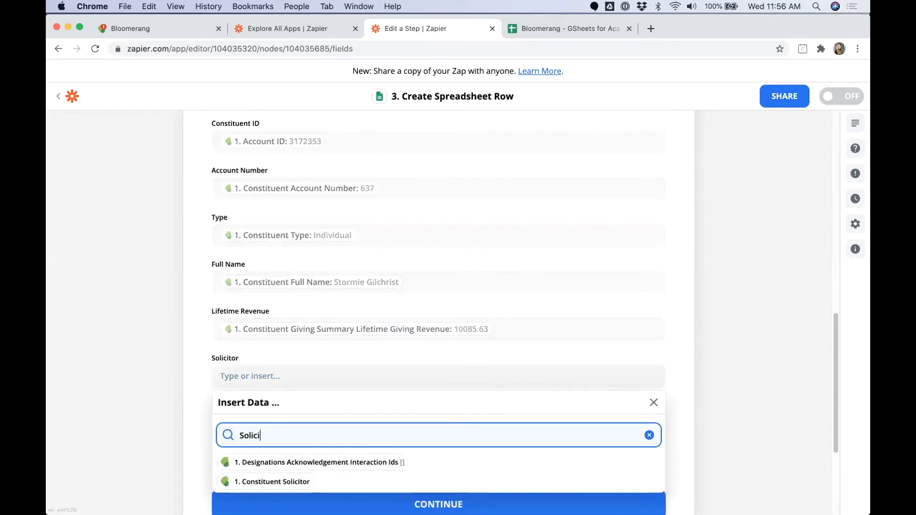
click(265, 480)
click(162, 439)
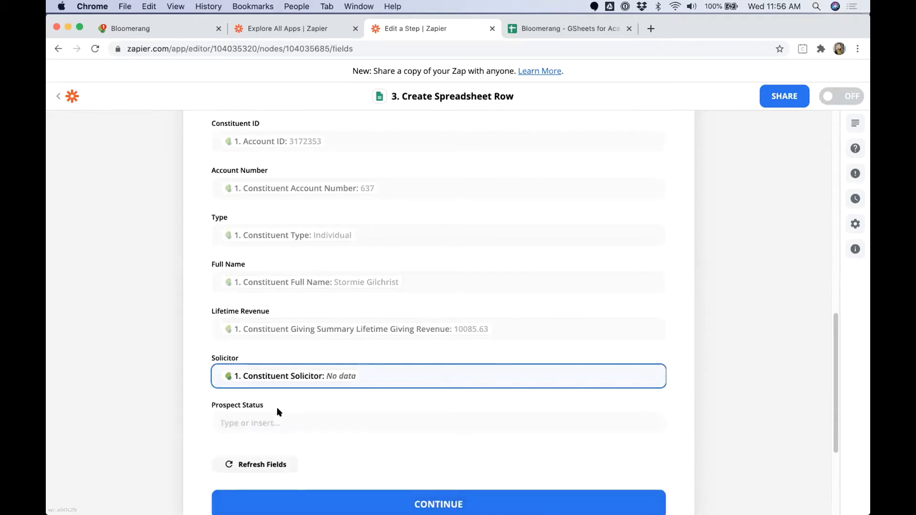
click(289, 420)
click(293, 474)
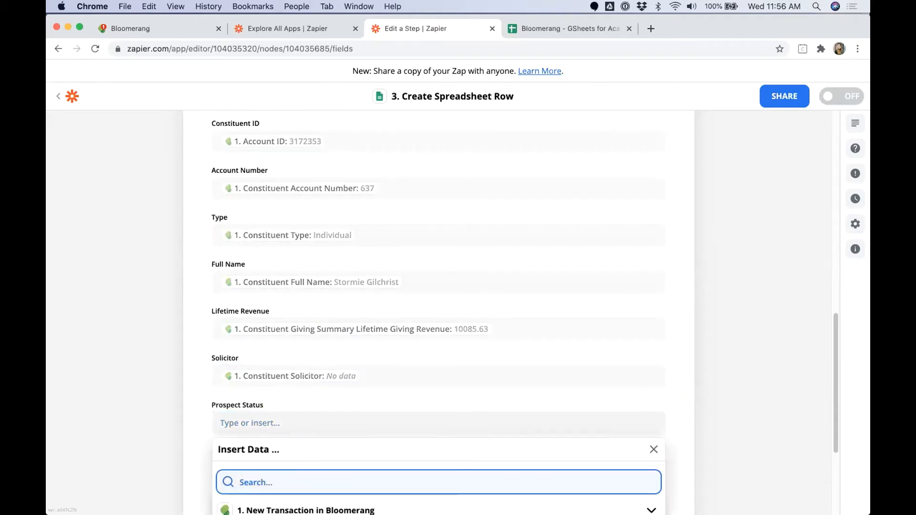
text(Prospec)
scroll(496, 370, down, 1)
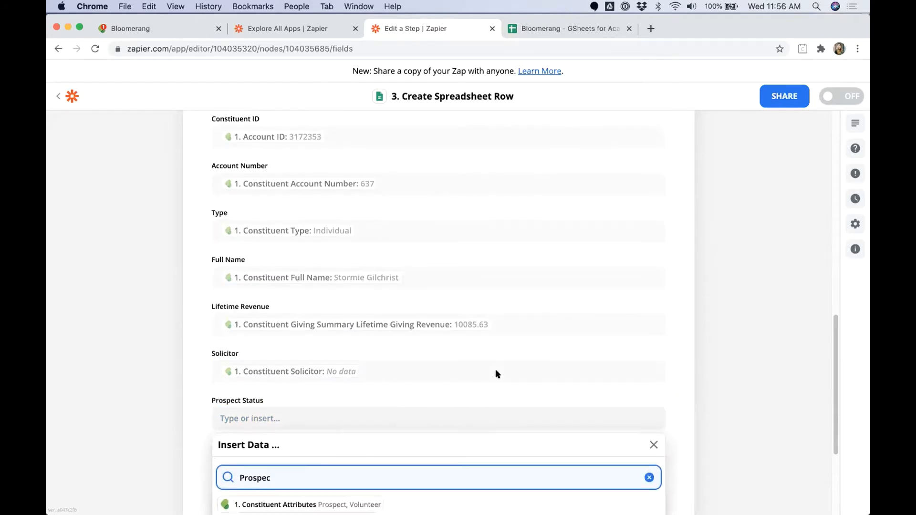
key(Return)
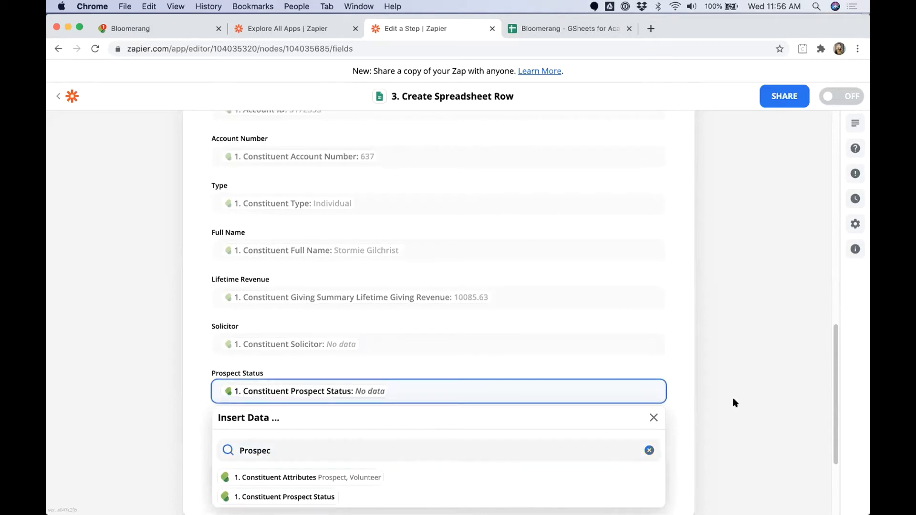
click(733, 397)
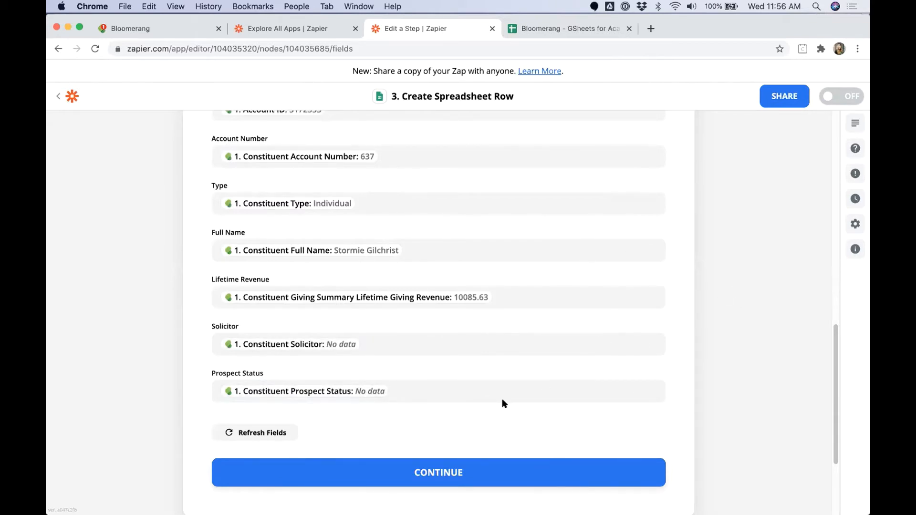
drag(211, 326, 236, 328)
drag(210, 373, 268, 374)
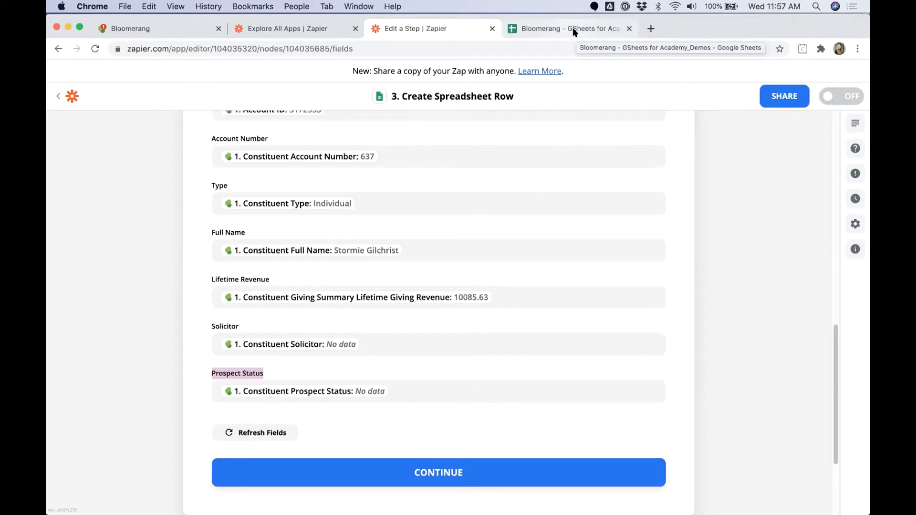
Step: On the constituent's Bloomerang profile, start a new donation rather than a pledge payment
click(146, 35)
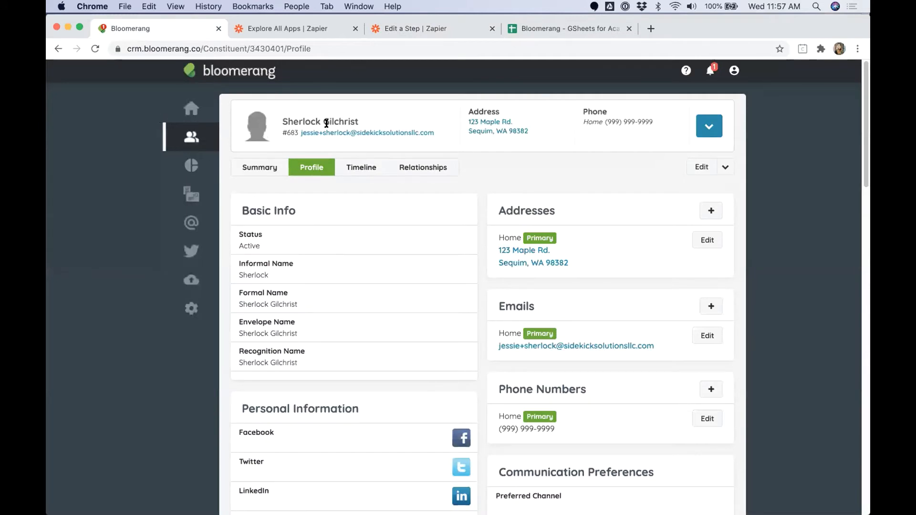
drag(285, 120, 358, 121)
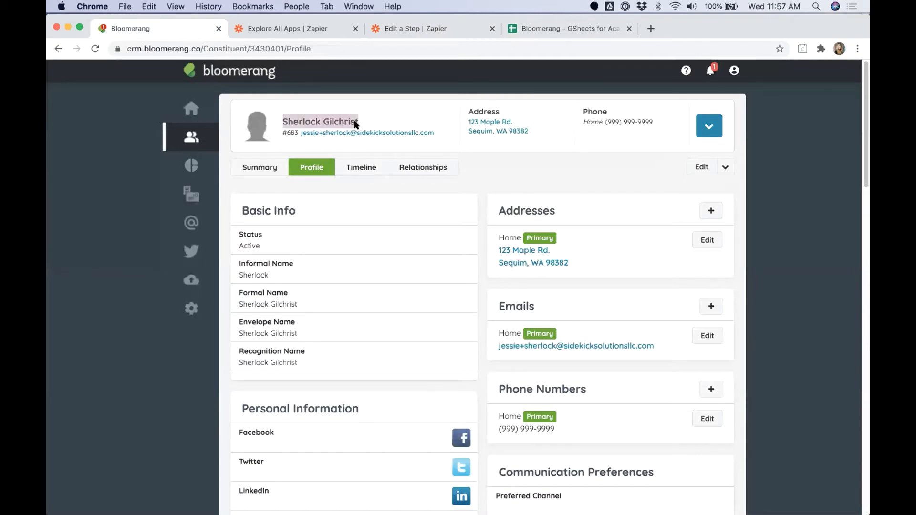
click(709, 127)
click(697, 170)
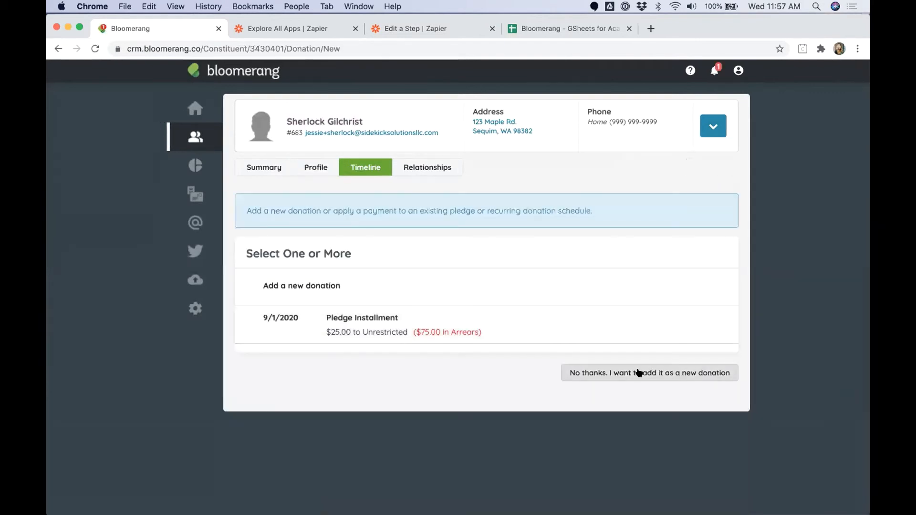
click(642, 373)
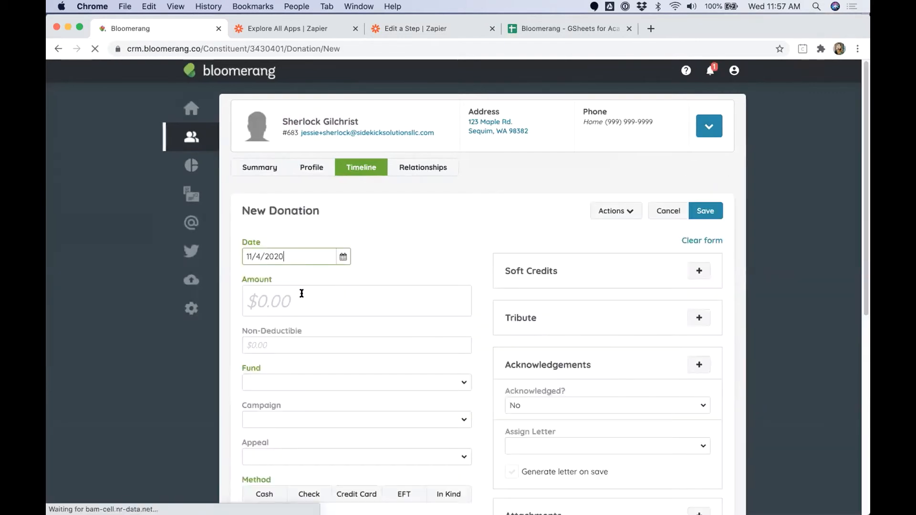
Step: Save a $1500 cash donation: Unrestricted fund, 2020 Annual Campaign, Online Donations appeal
click(302, 293)
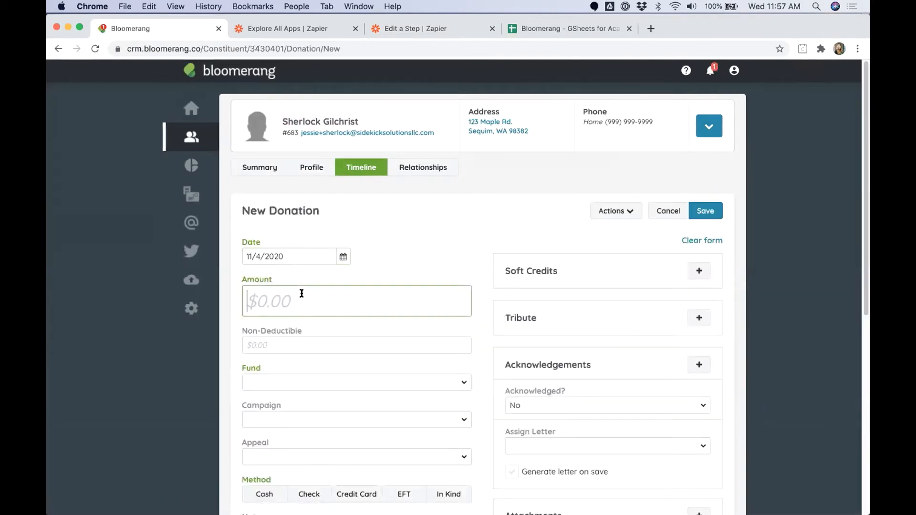
text(1500)
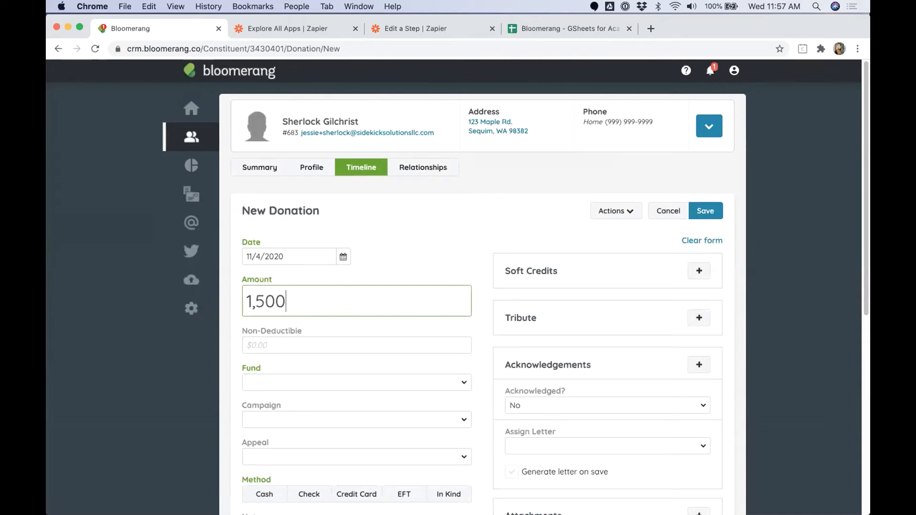
click(283, 383)
click(282, 436)
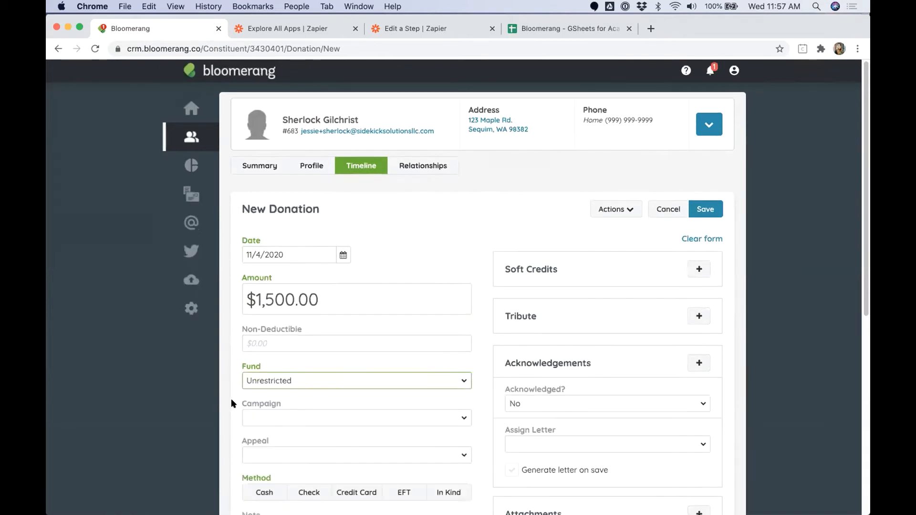
click(276, 418)
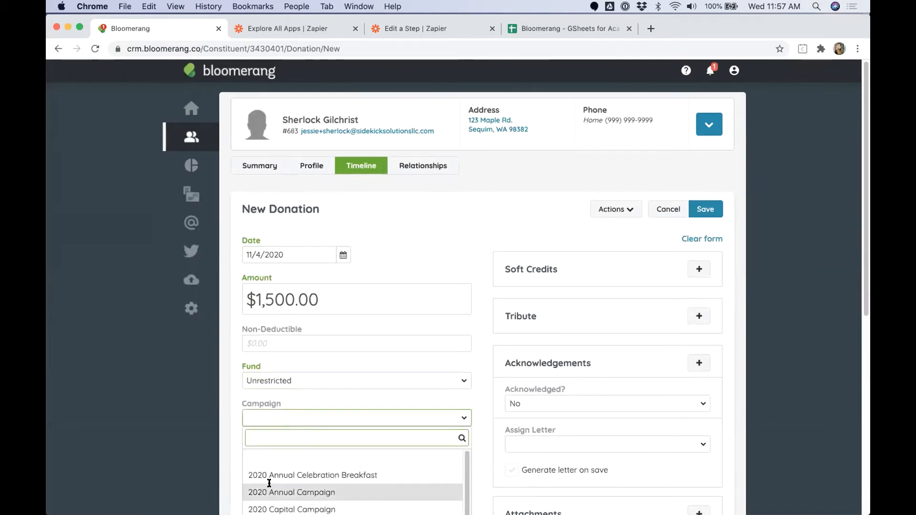
click(268, 487)
click(290, 400)
scroll(282, 458, down, 3)
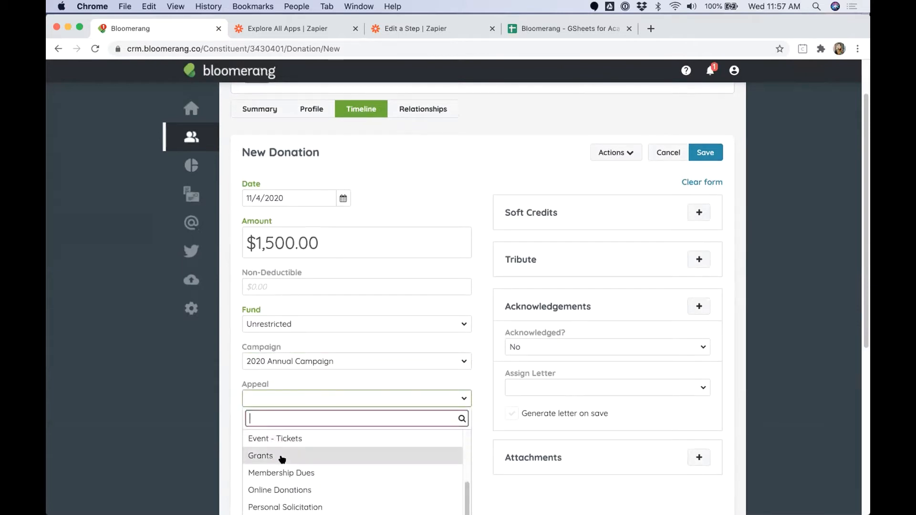
click(284, 489)
click(276, 401)
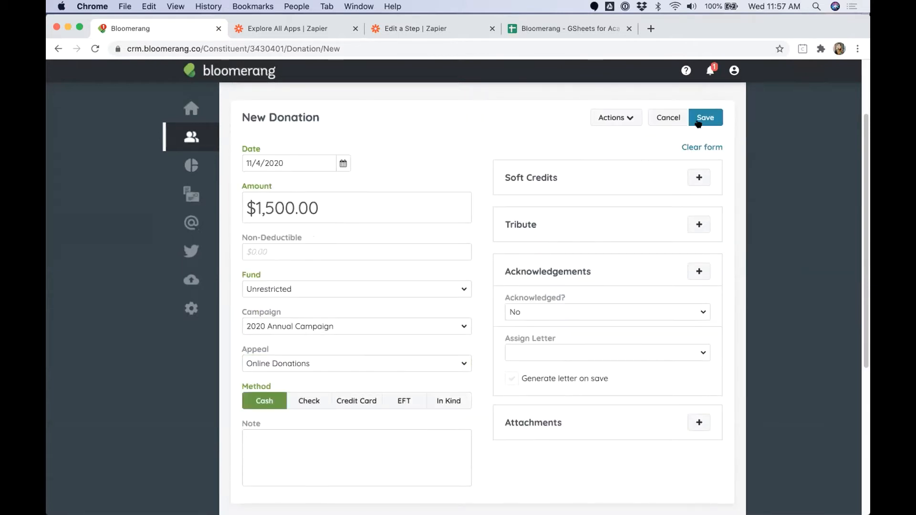
click(702, 118)
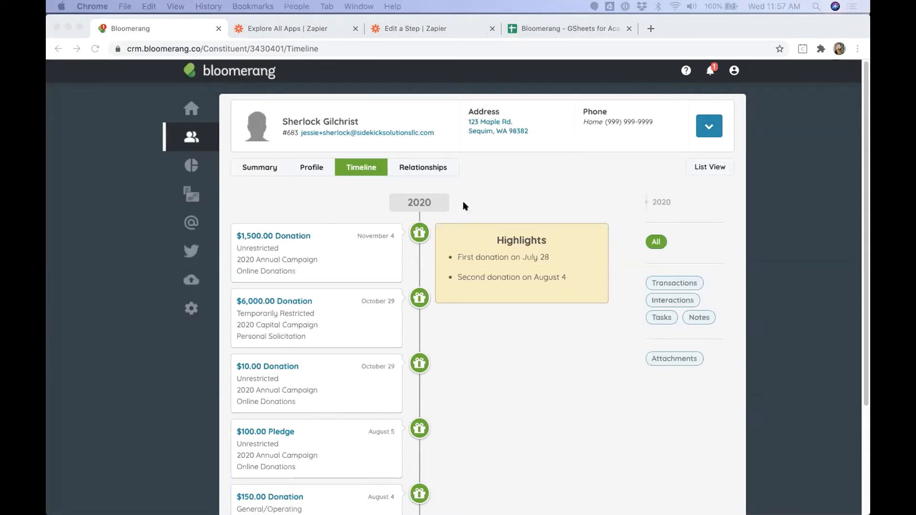
Step: In Google Sheets, remove the bold formatting from row 2, cells A2 to H2
click(576, 30)
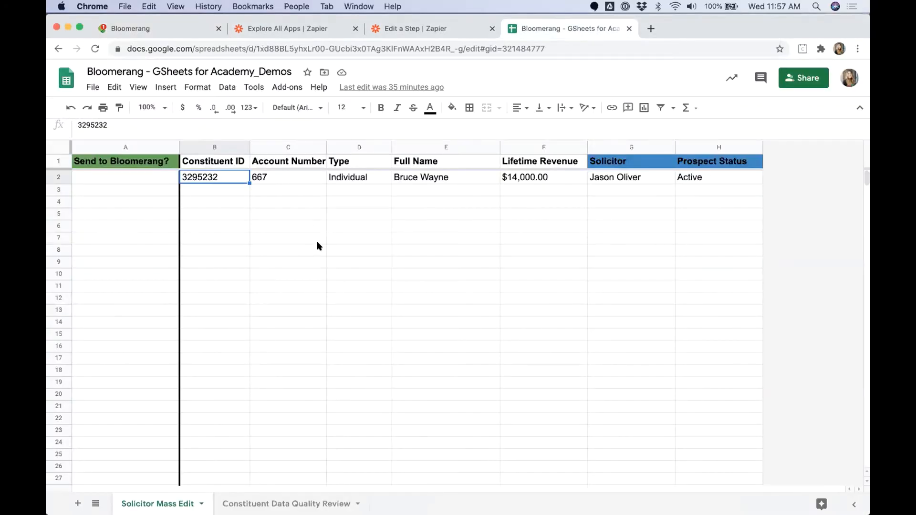
click(343, 235)
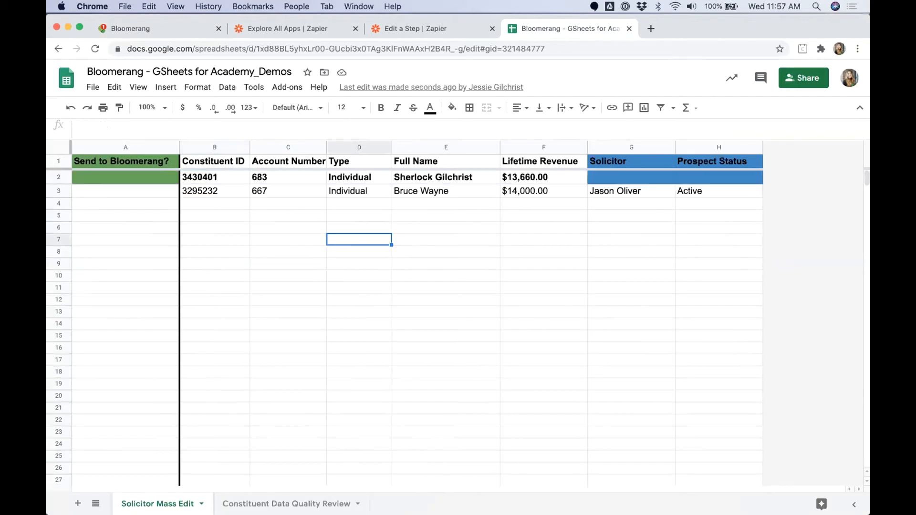
click(451, 189)
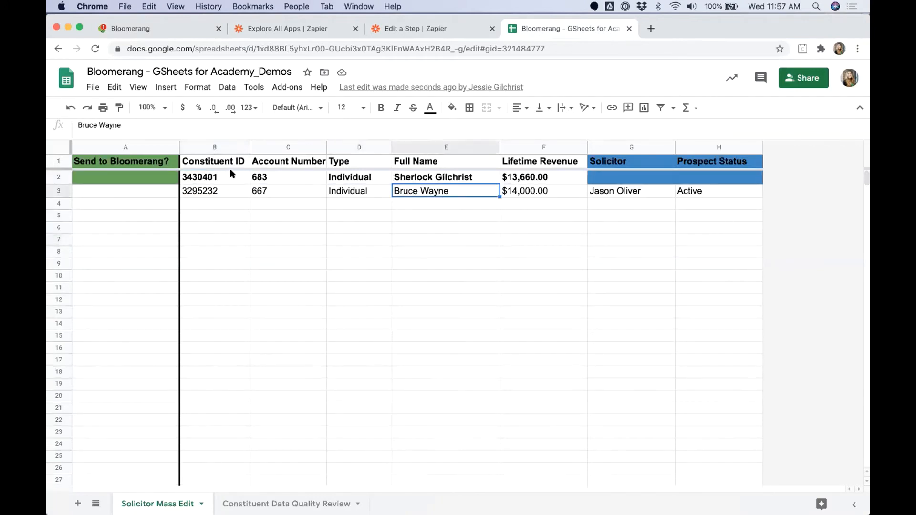
drag(164, 178, 711, 181)
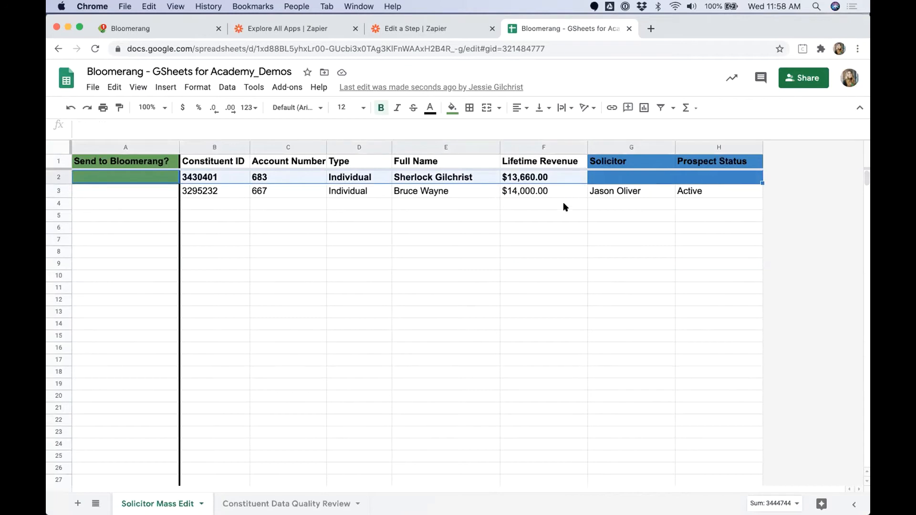
key(super+b)
click(511, 239)
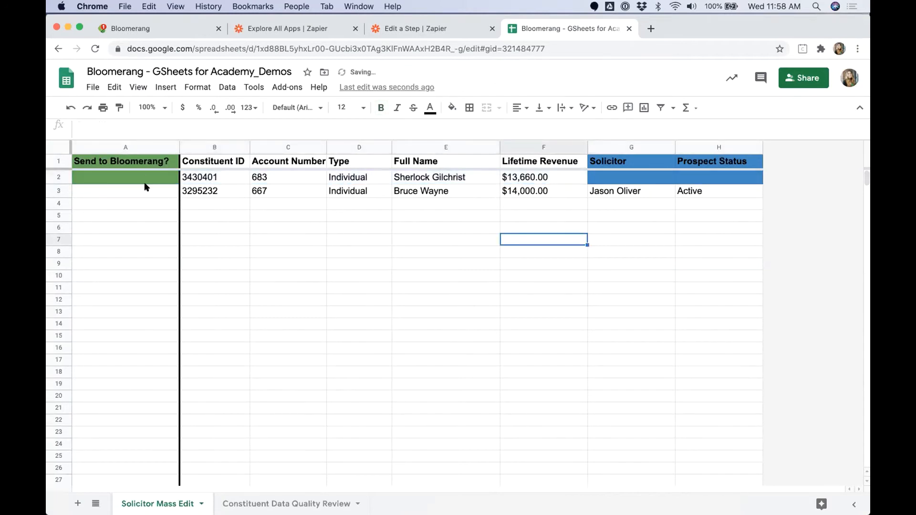
click(144, 186)
Step: Review row 2's constituent data B2–F2 and its empty Solicitor and Prospect Status cells
drag(619, 178, 727, 179)
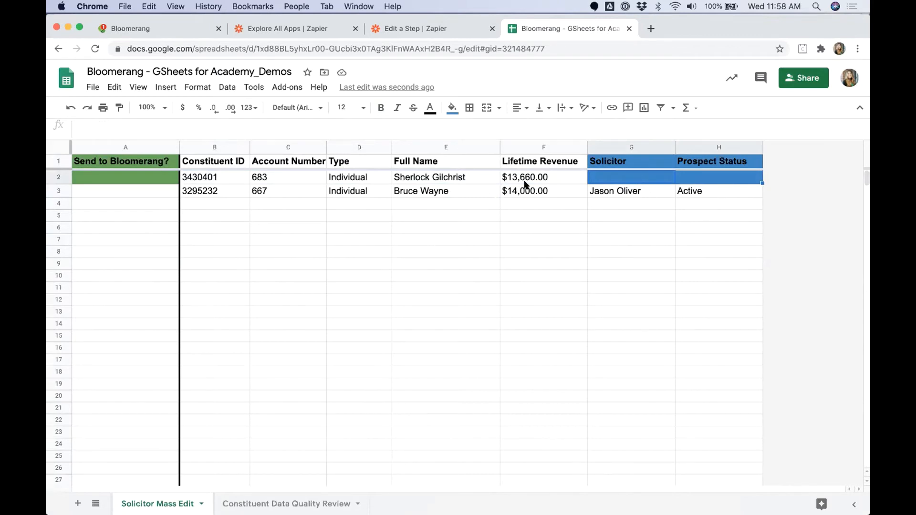
click(163, 179)
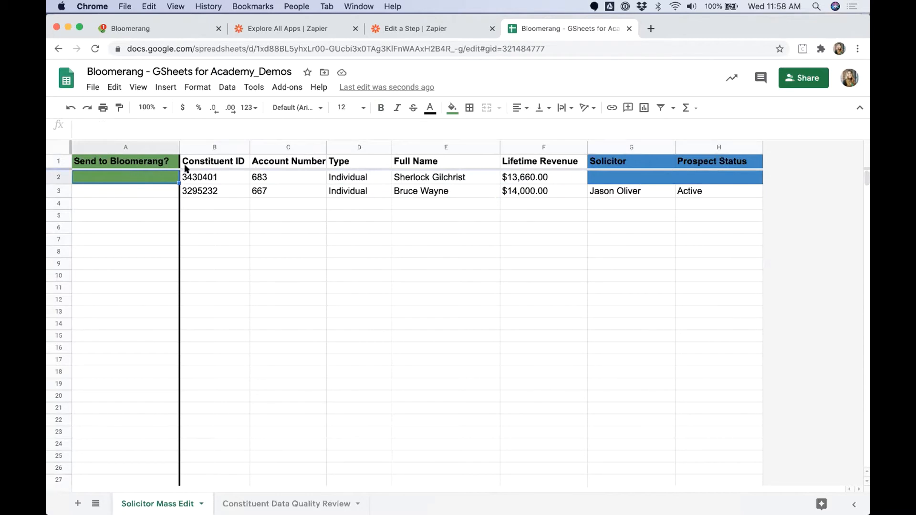
drag(616, 180, 712, 179)
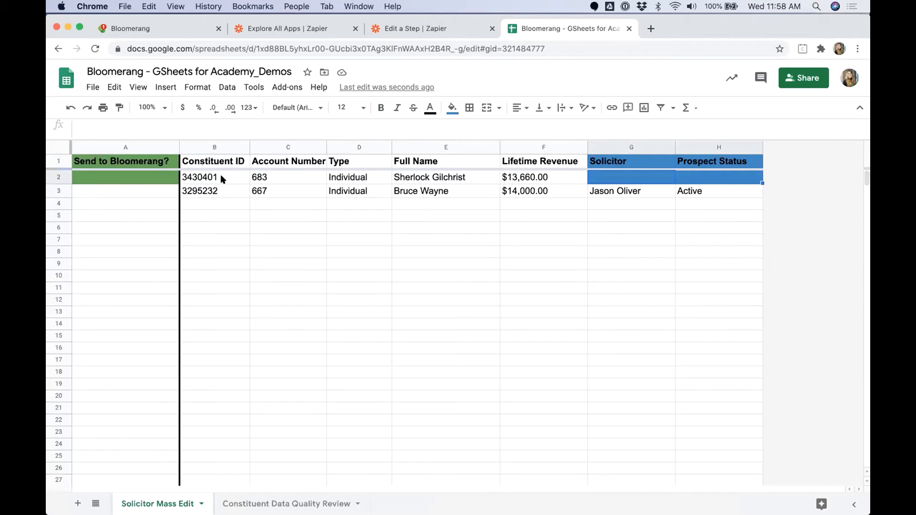
drag(211, 181, 525, 180)
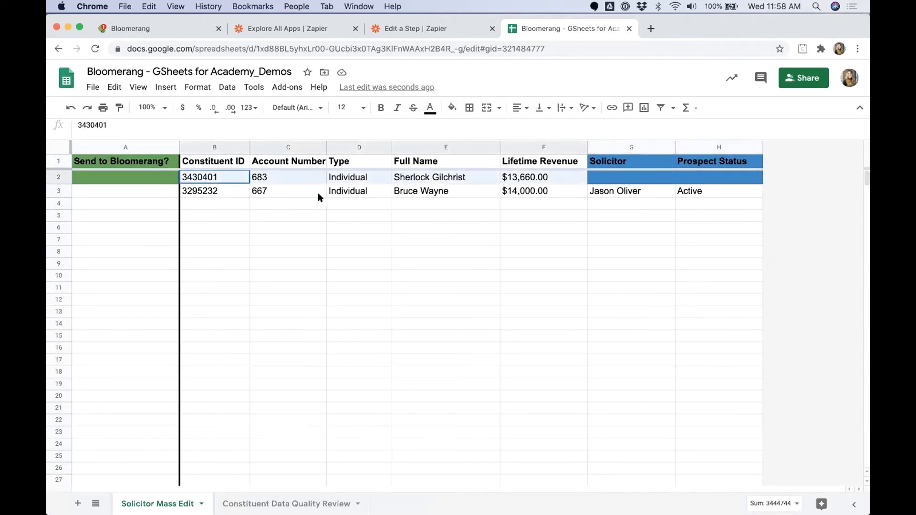
drag(213, 190, 697, 192)
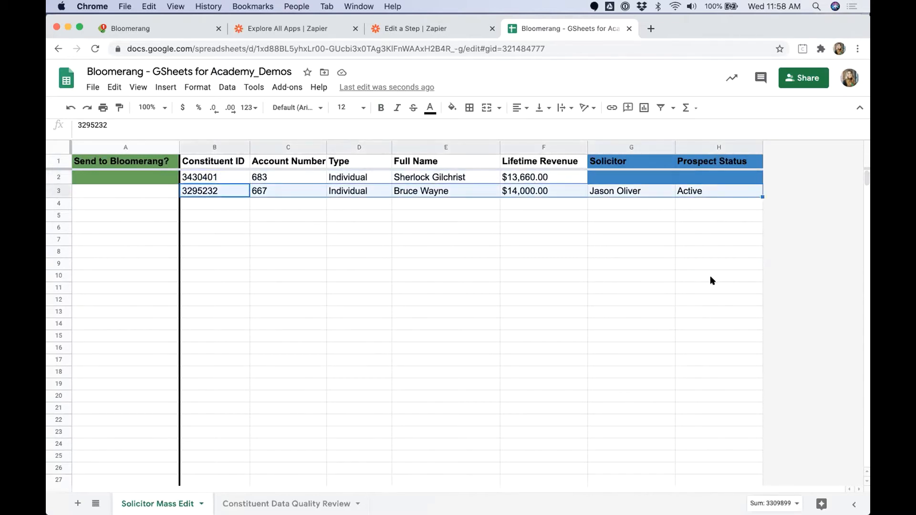
click(710, 276)
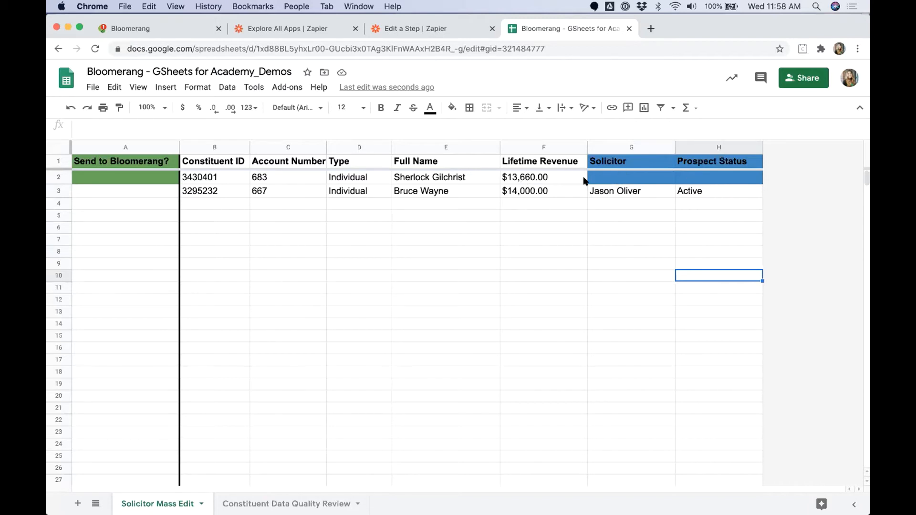
drag(617, 180, 706, 180)
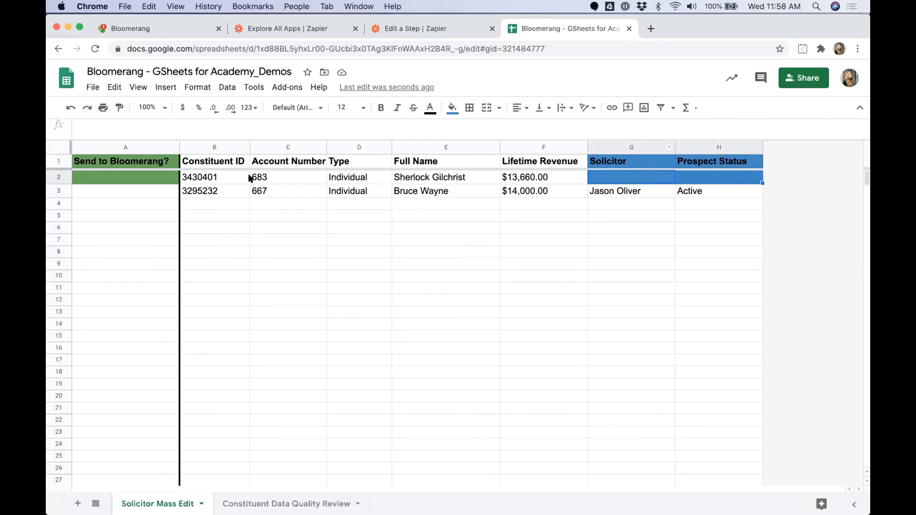
drag(244, 182, 543, 179)
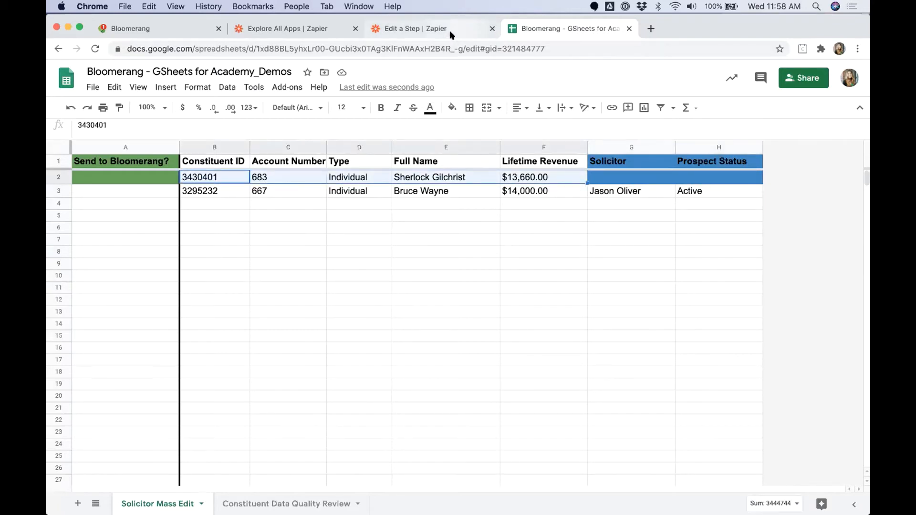
click(430, 28)
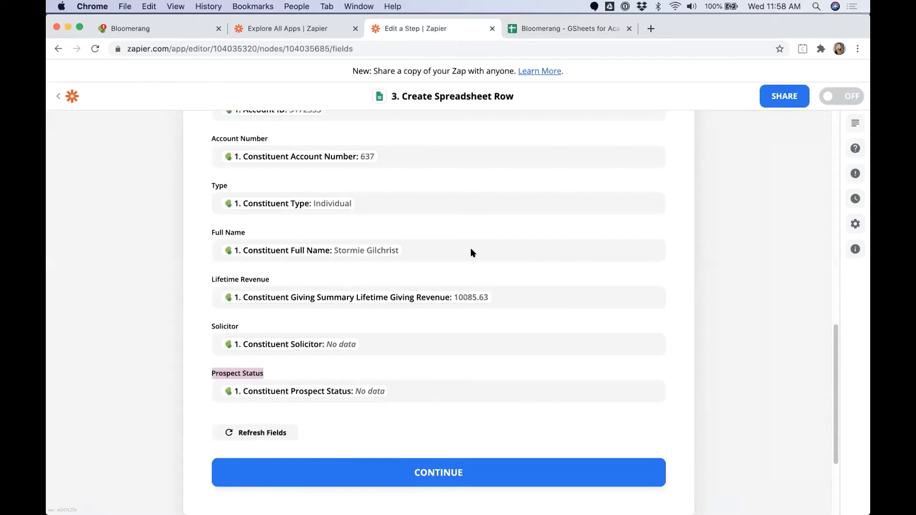
Step: Go to My Zaps and start making a new zap
click(73, 97)
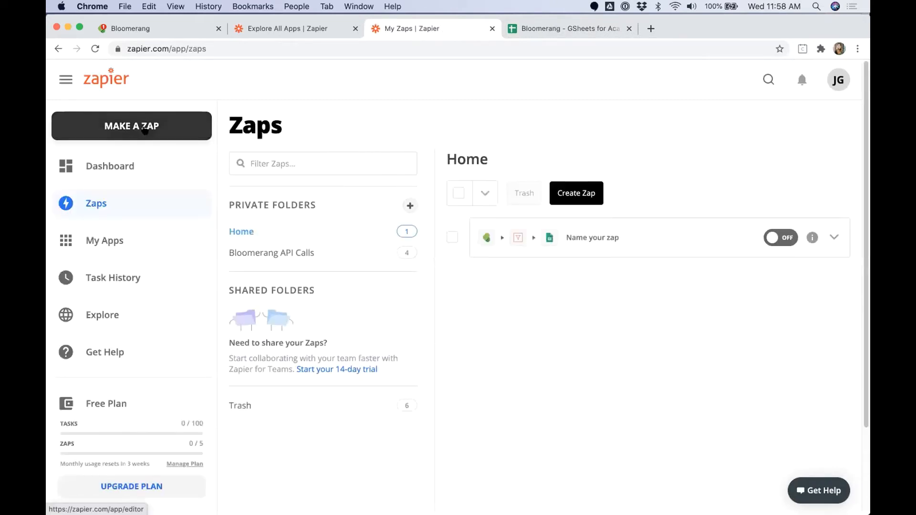
click(145, 130)
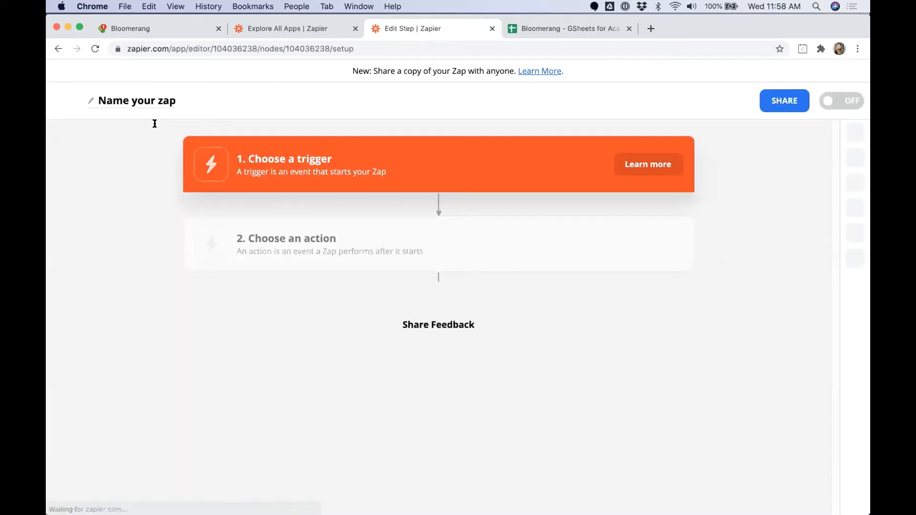
Step: Set the trigger to Google Sheets New or Updated Spreadsheet Row using the connected account
text(Google)
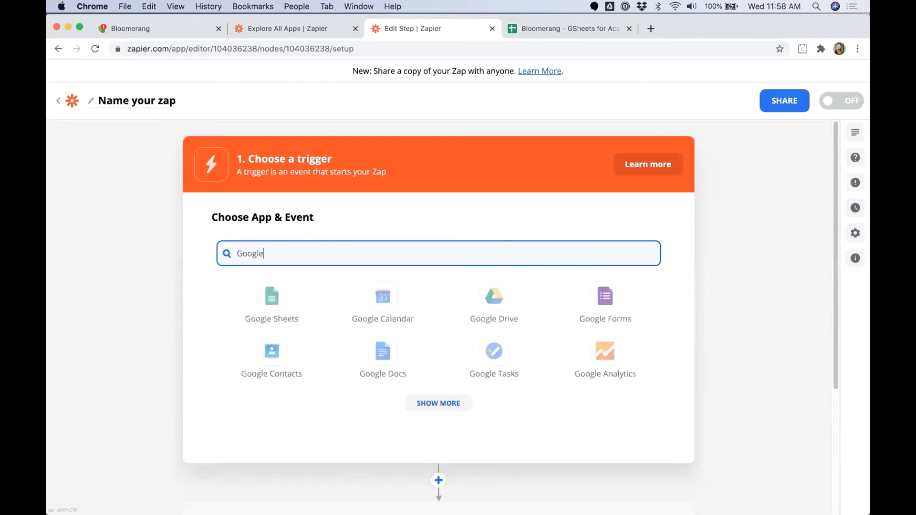
click(281, 298)
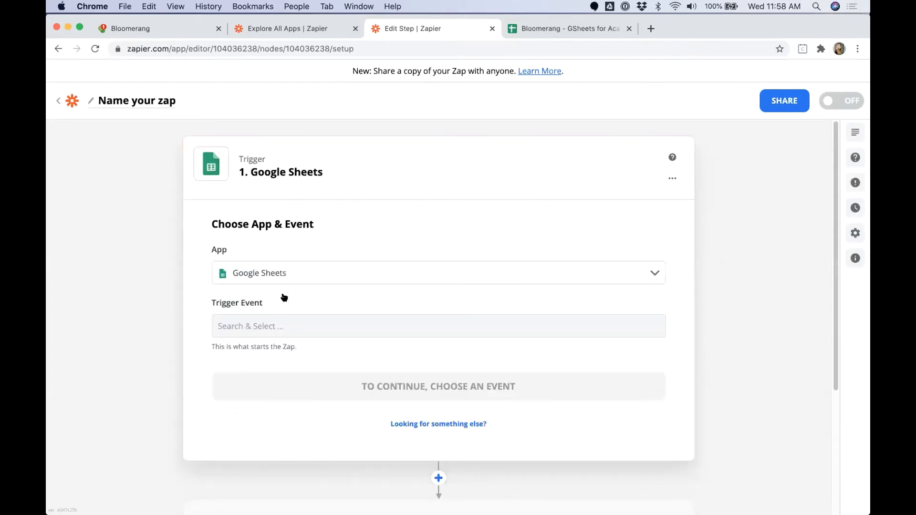
click(289, 326)
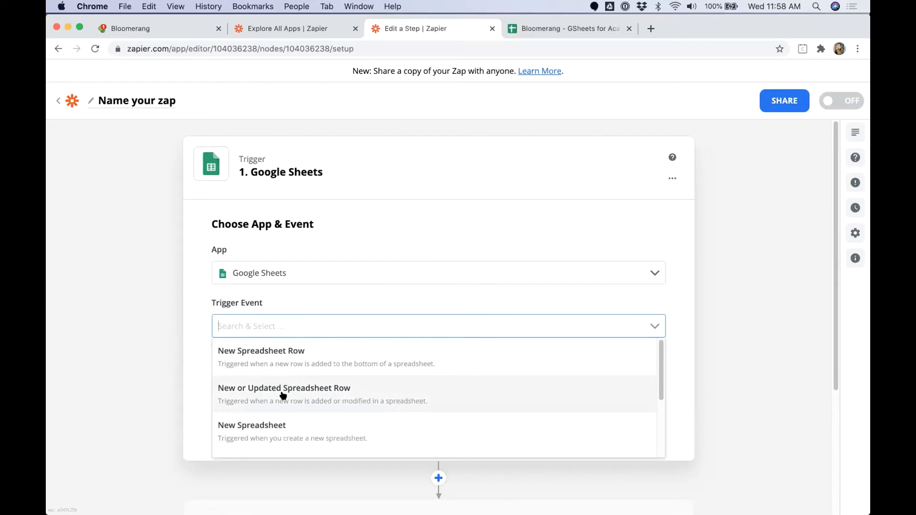
scroll(286, 389, down, 5)
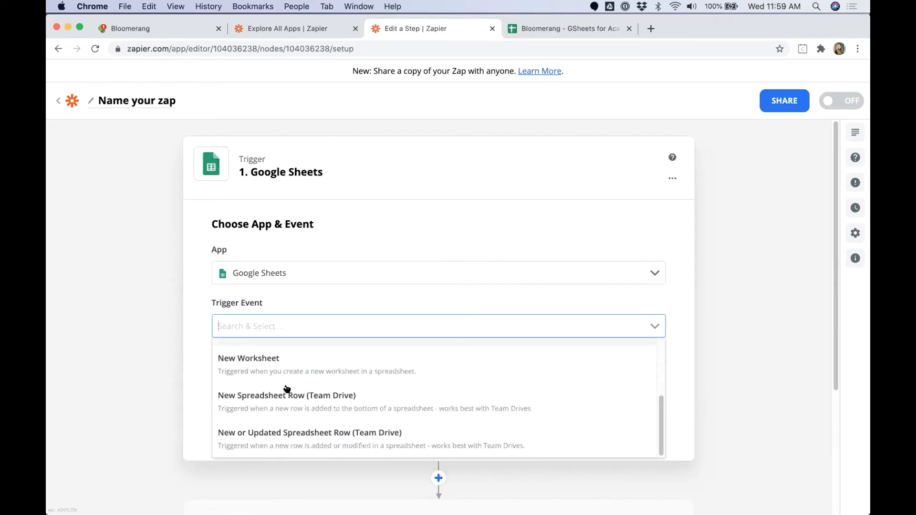
scroll(286, 389, up, 5)
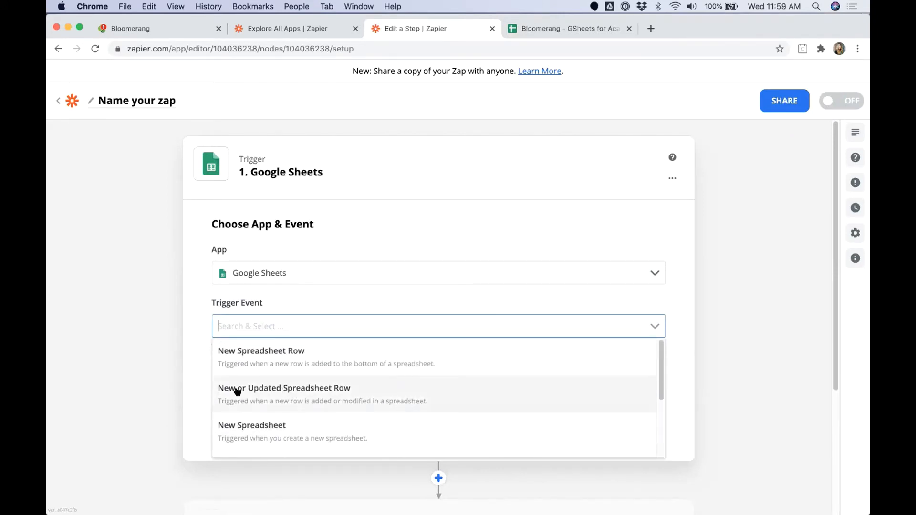
click(288, 392)
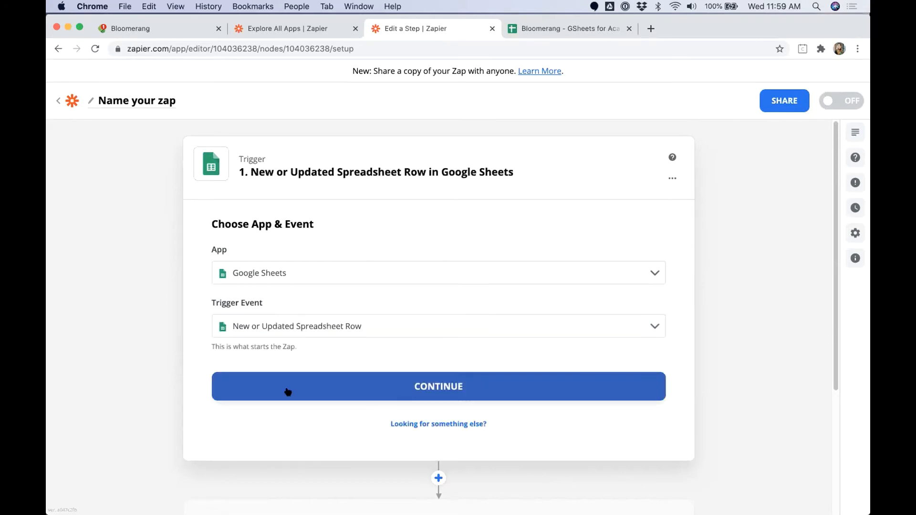
click(444, 386)
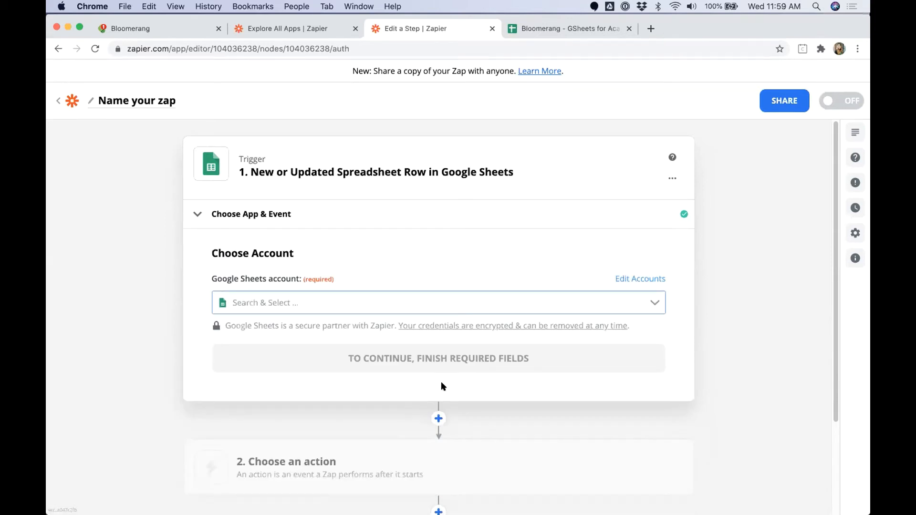
click(307, 297)
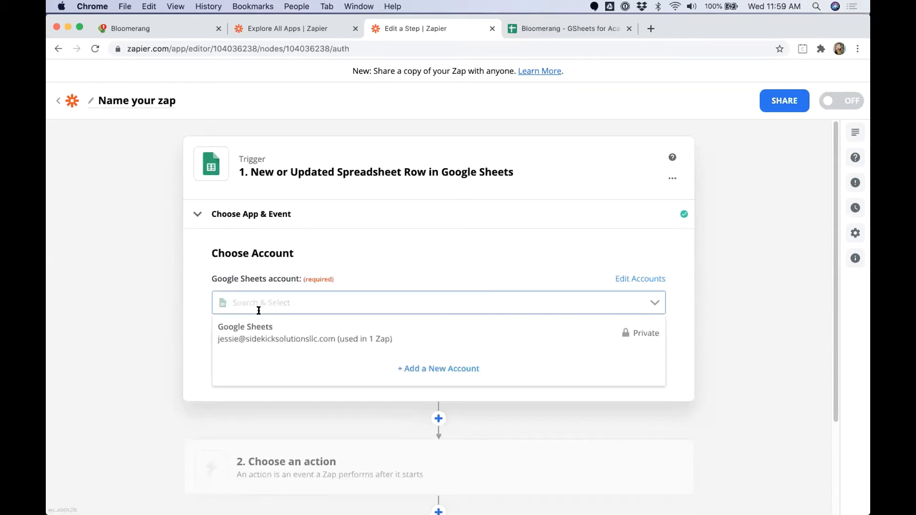
click(258, 323)
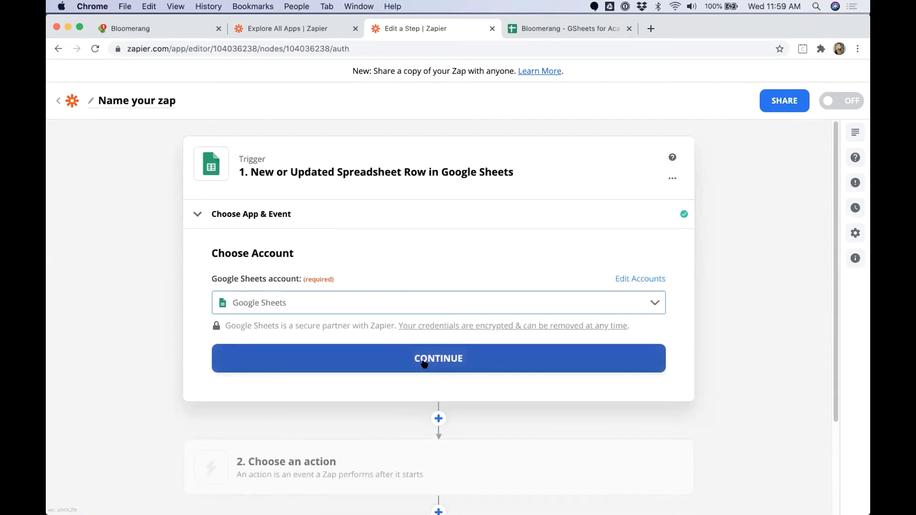
click(424, 364)
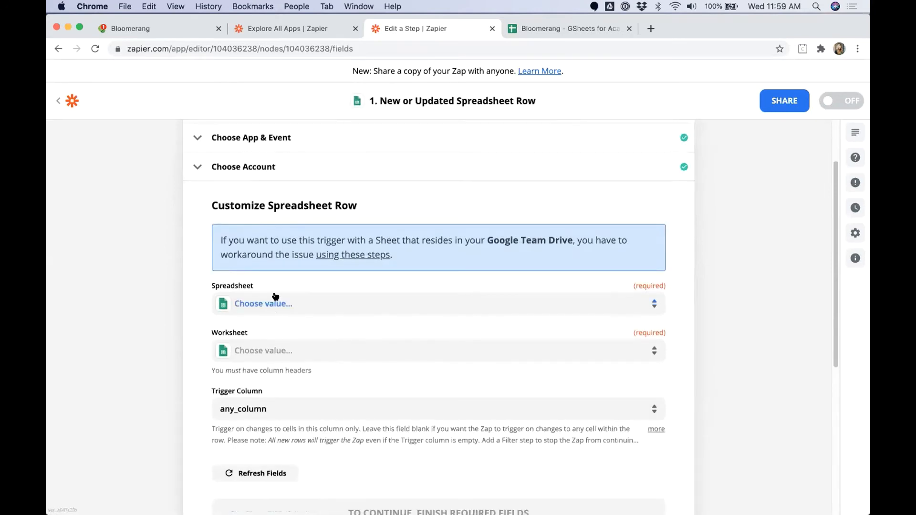
Step: Choose the Bloomerang - GSheets for Academy_Demos spreadsheet, Solicitor Mass Edit worksheet, Send to Bloomerang? trigger column
click(275, 303)
text(B)
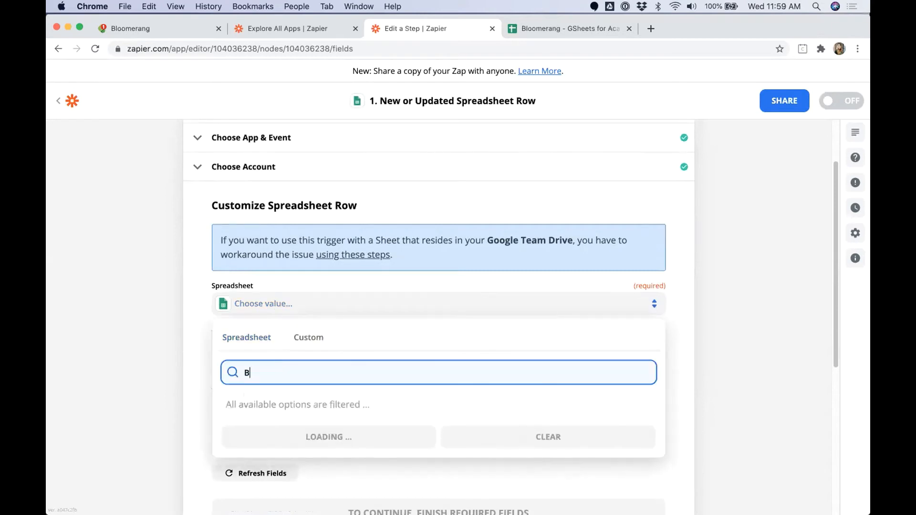
text(loomern)
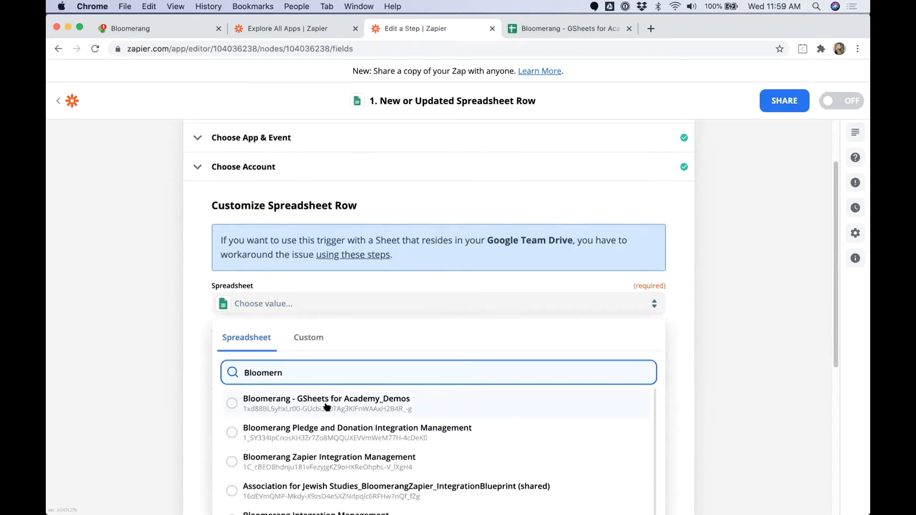
click(327, 407)
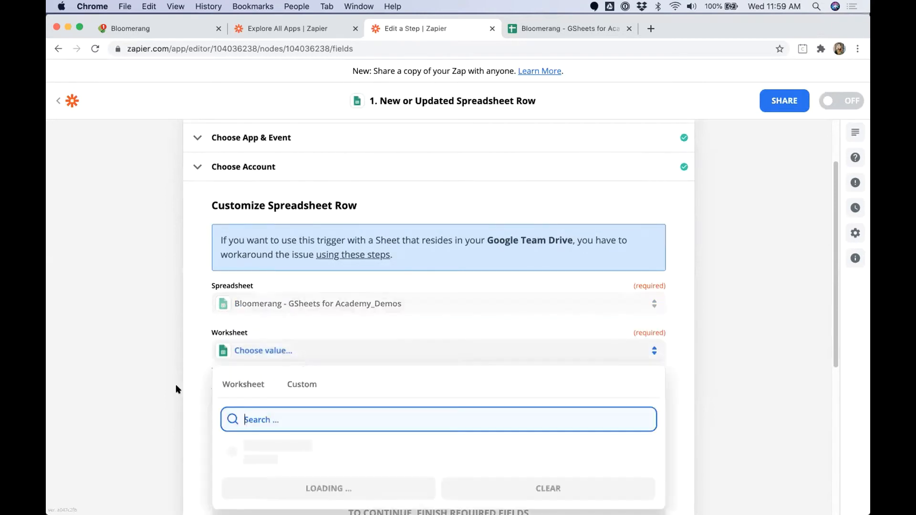
scroll(176, 389, down, 2)
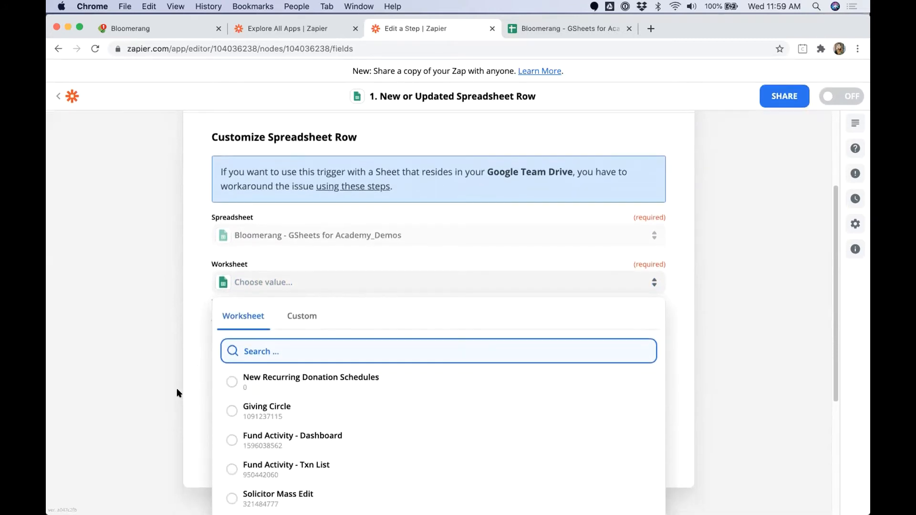
scroll(177, 388, down, 2)
click(306, 411)
click(259, 323)
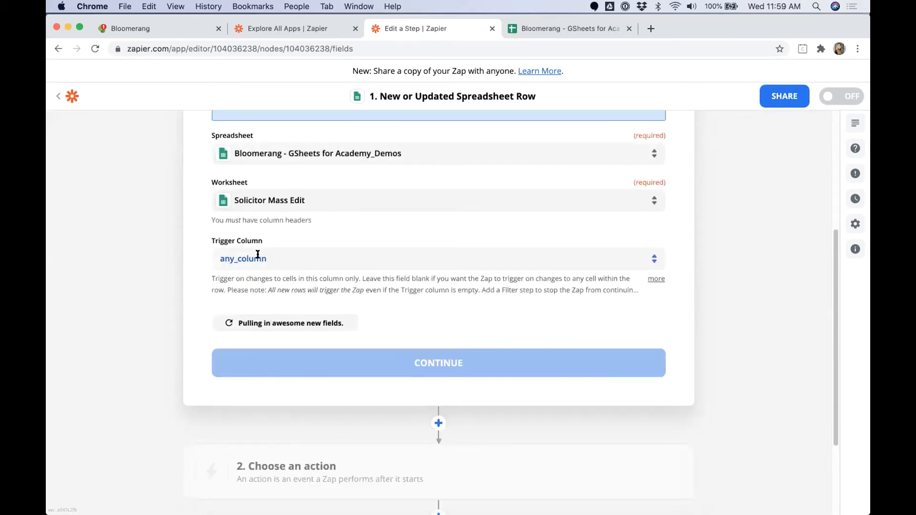
drag(213, 242, 267, 241)
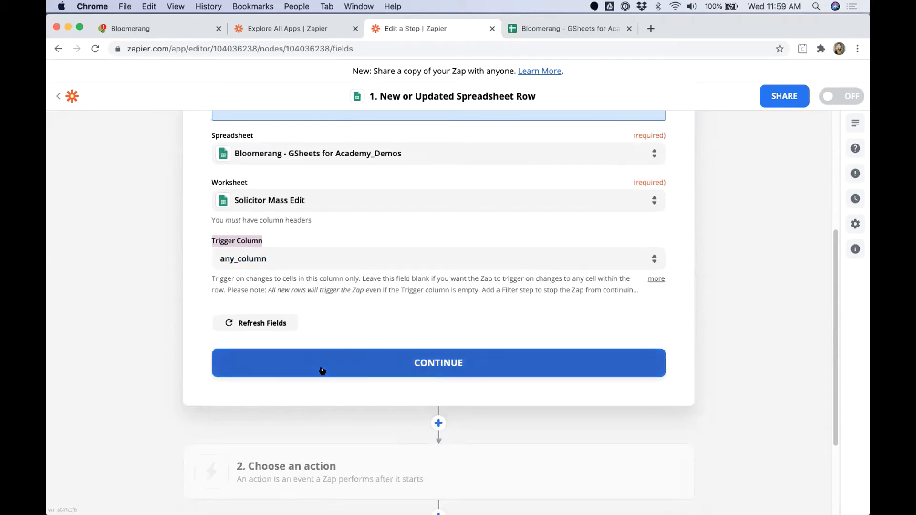
click(445, 259)
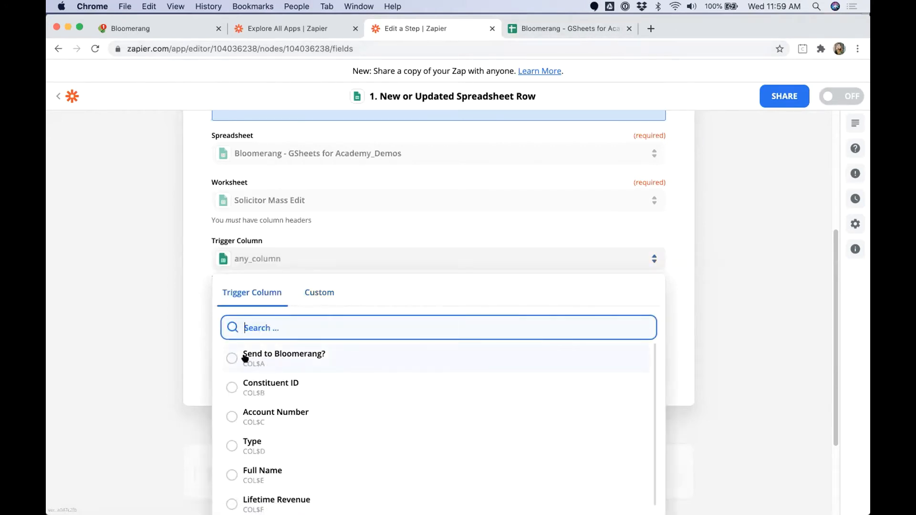
click(247, 359)
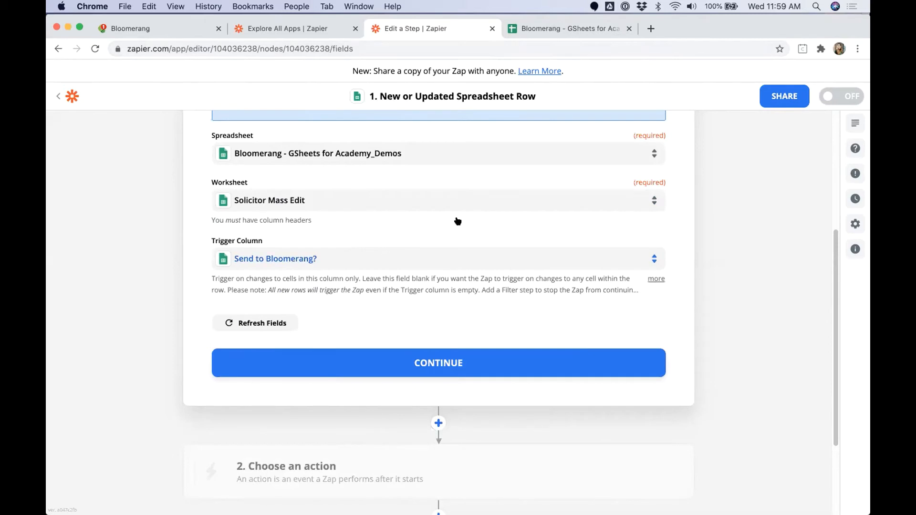
Step: Test the trigger and compare the sample against spreadsheet rows 2 and 3
click(422, 362)
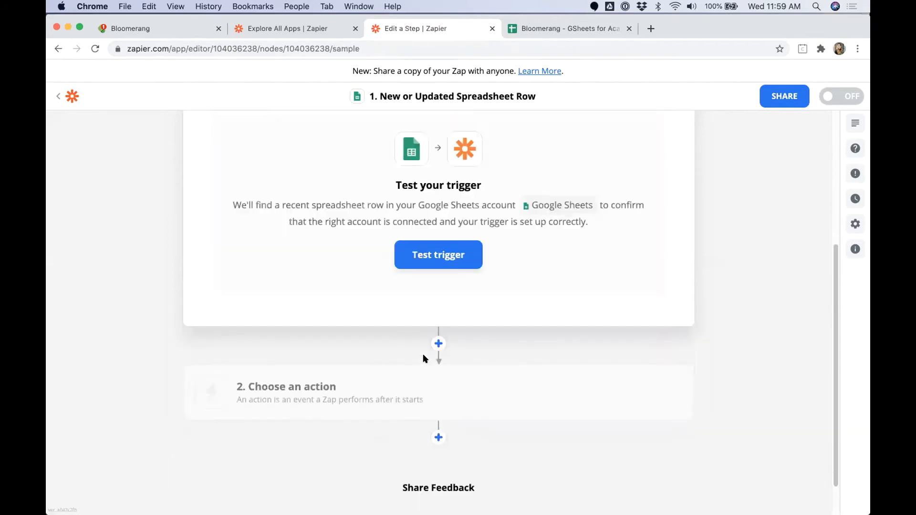
click(440, 257)
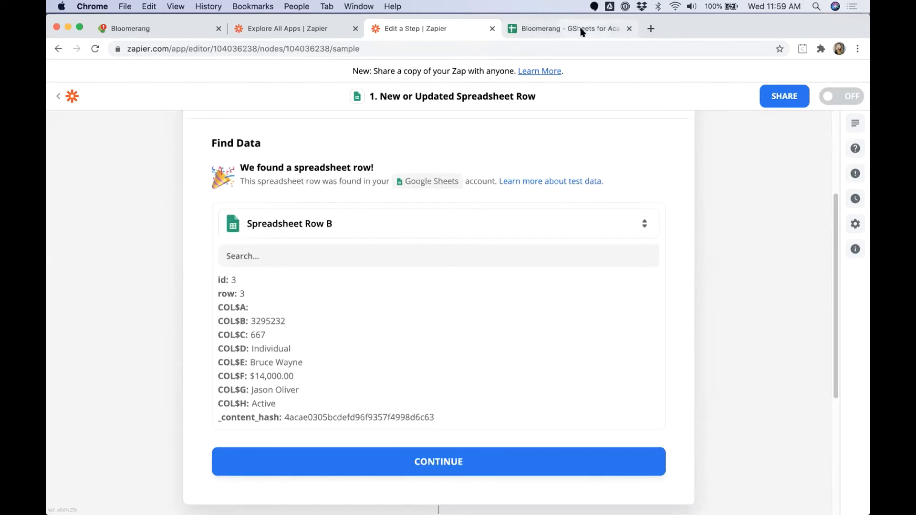
click(581, 31)
drag(55, 178, 55, 191)
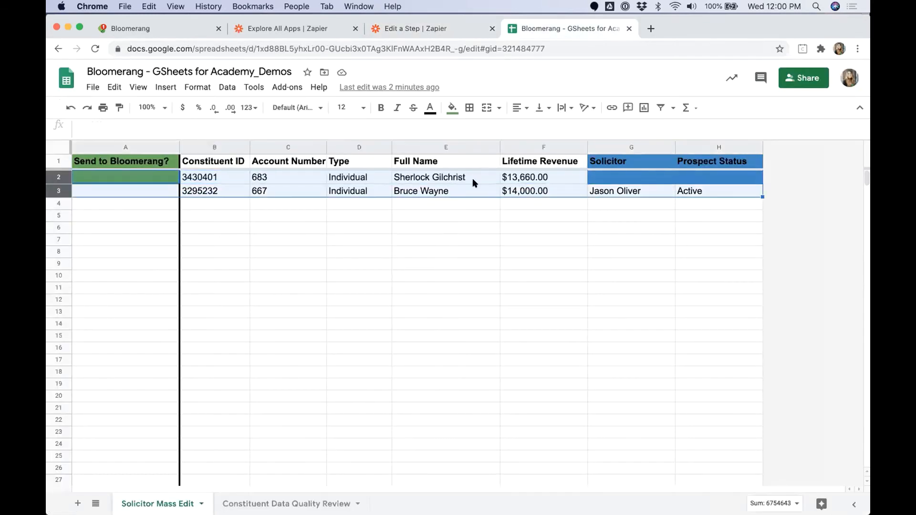
click(454, 31)
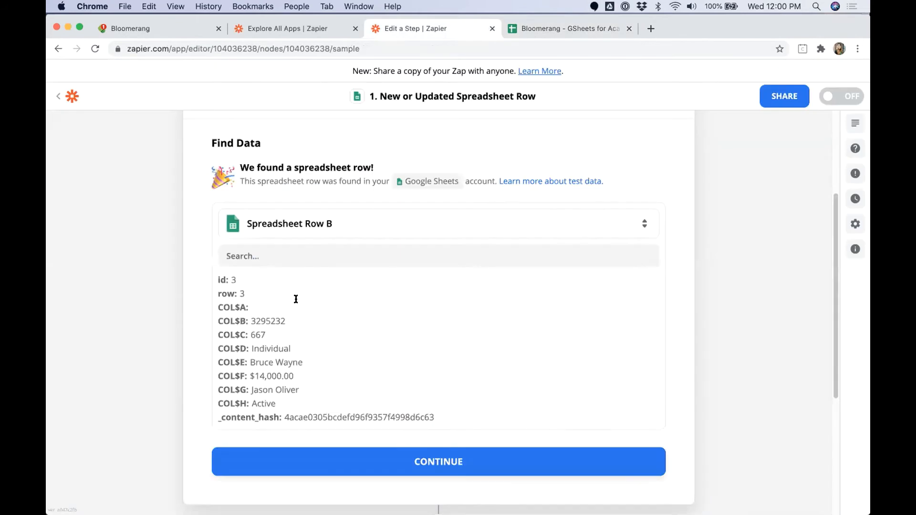
Step: Accept the sample row, reopen the trigger step, and check column A cells A2 to A8
click(442, 463)
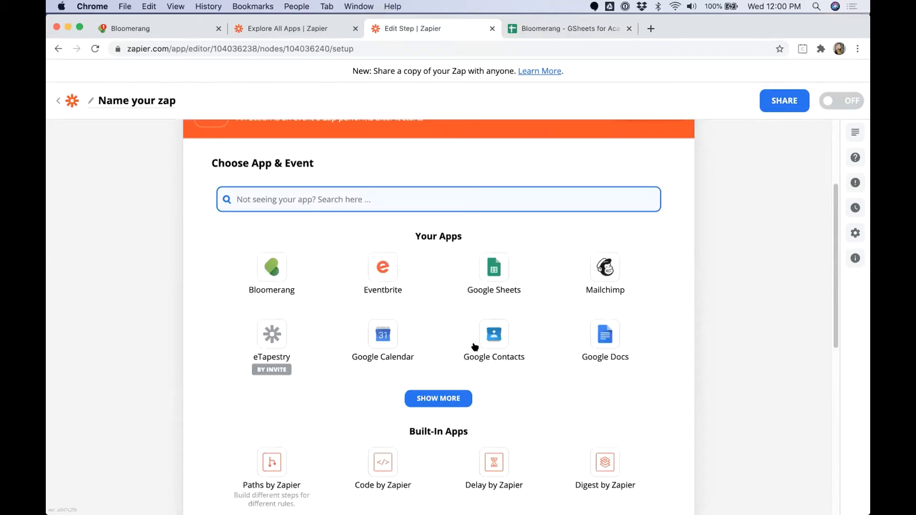
scroll(352, 266, up, 3)
click(349, 175)
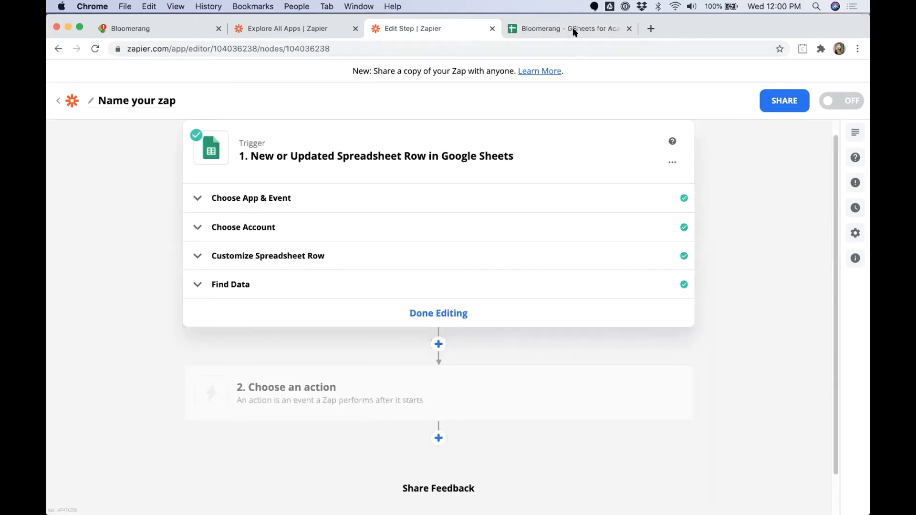
click(572, 30)
drag(138, 175, 122, 253)
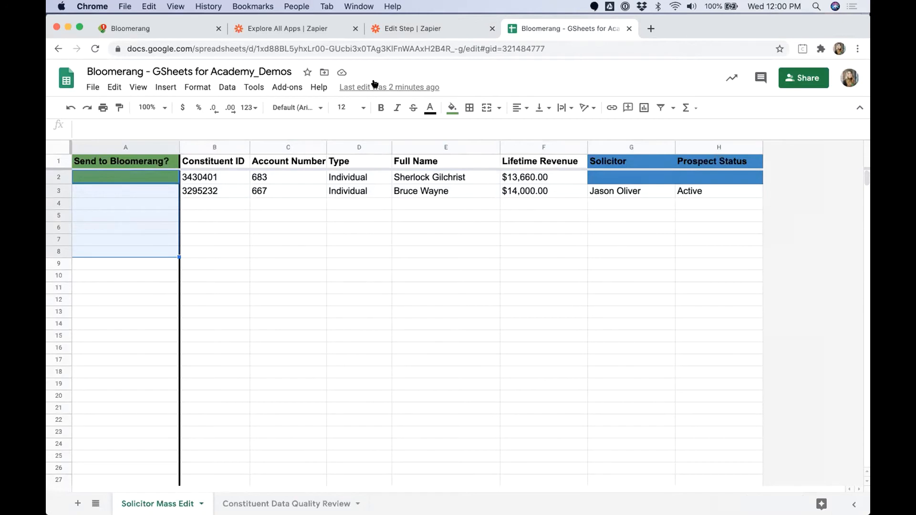
click(396, 29)
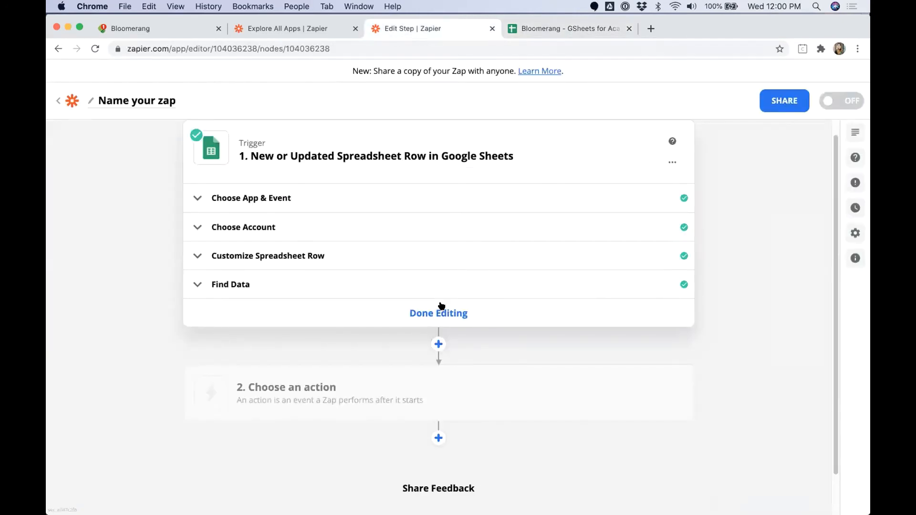
Step: Add a Filter by Zapier step: Send to Bloomerang? (Text) Exactly matches SEND
click(385, 401)
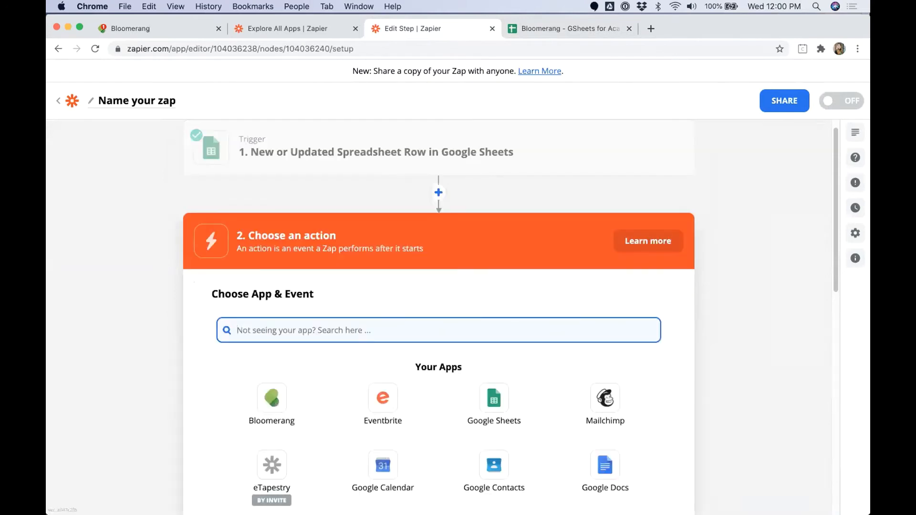
text(Filter)
click(280, 368)
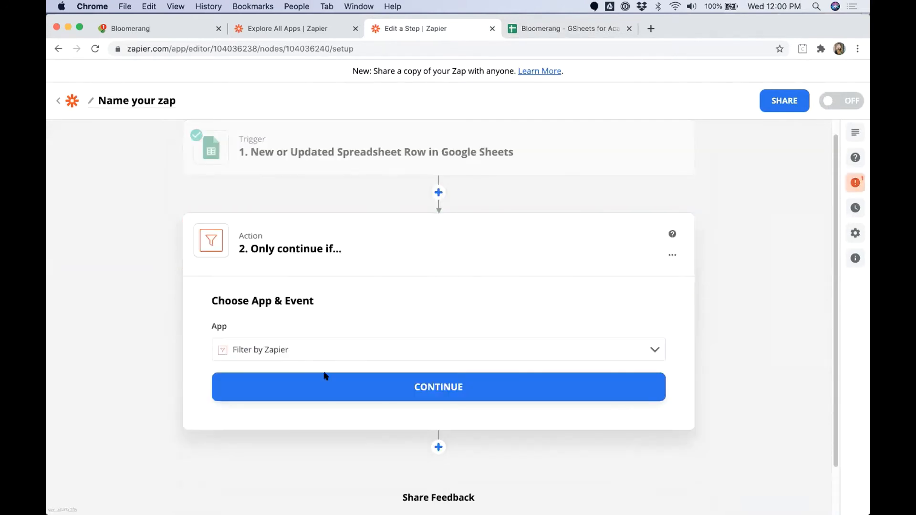
click(344, 386)
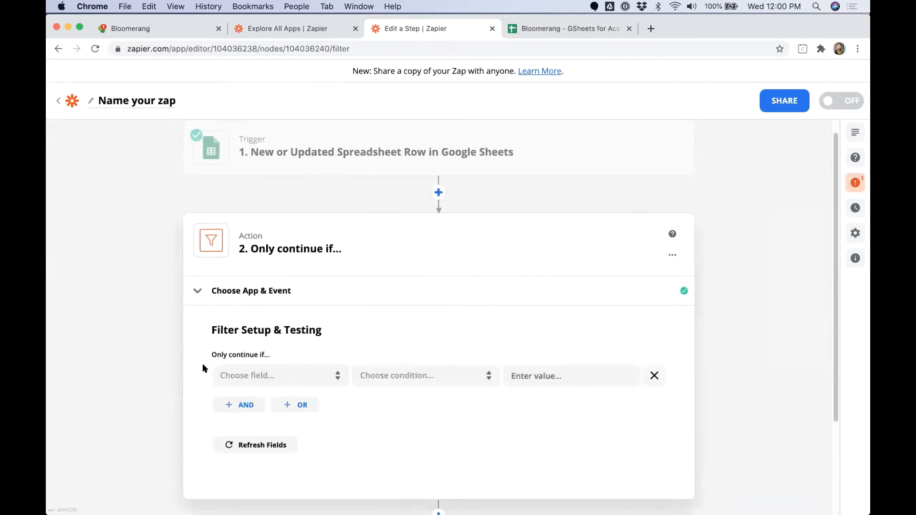
click(278, 375)
text(Se)
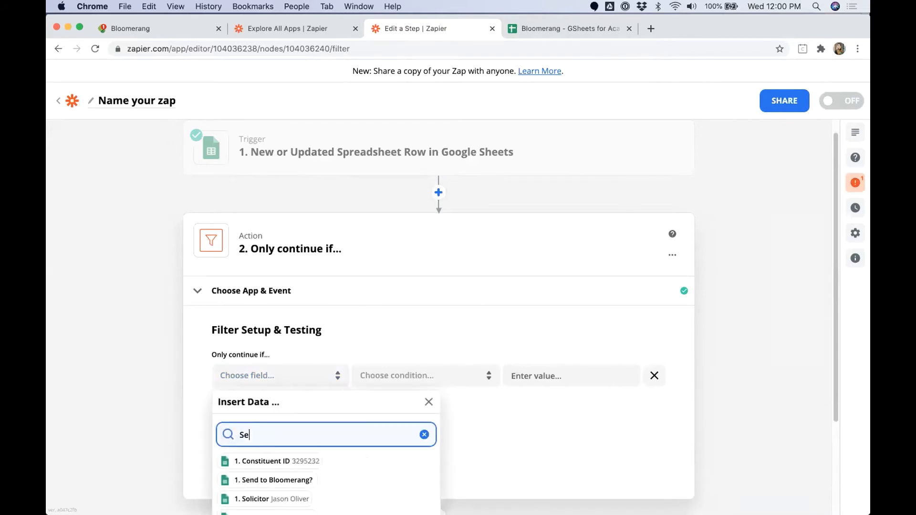
click(285, 481)
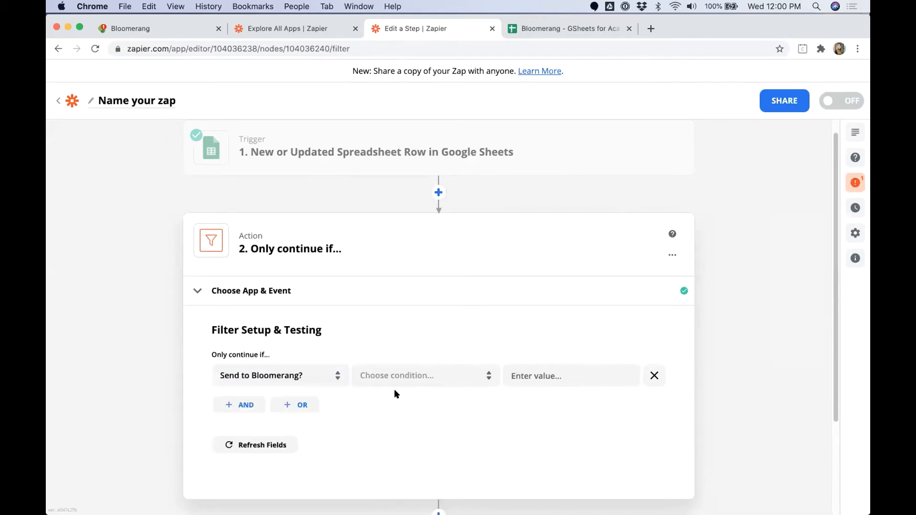
click(405, 382)
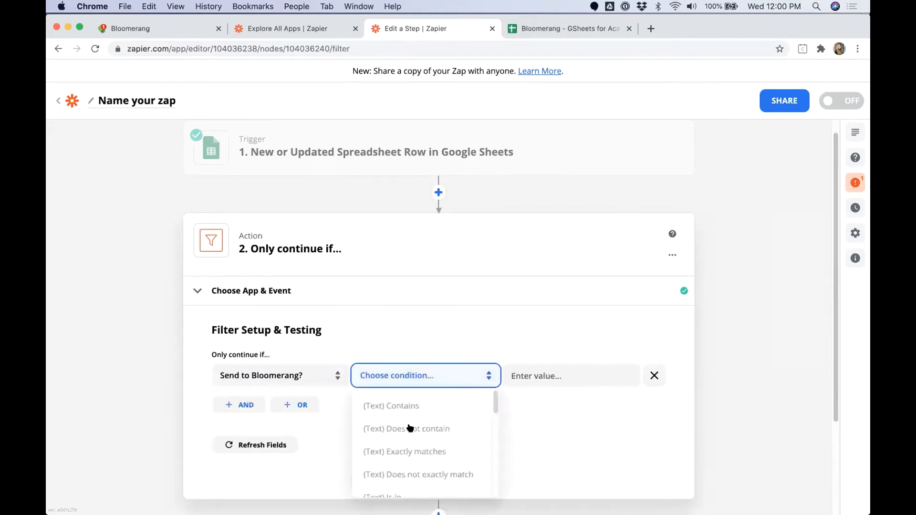
click(409, 453)
click(537, 375)
text(SEND)
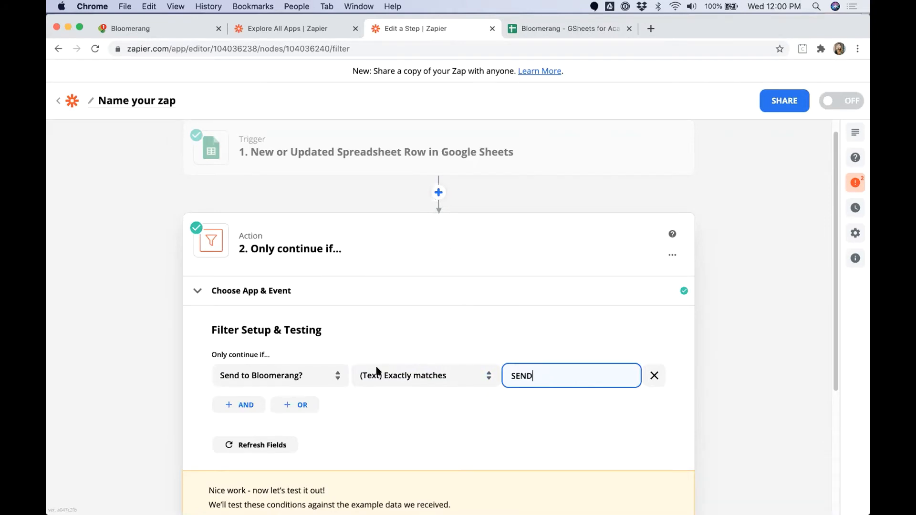
Step: Review Send to Bloomerang? cells A2–A4 and row 2's Solicitor and Prospect Status cells
click(584, 35)
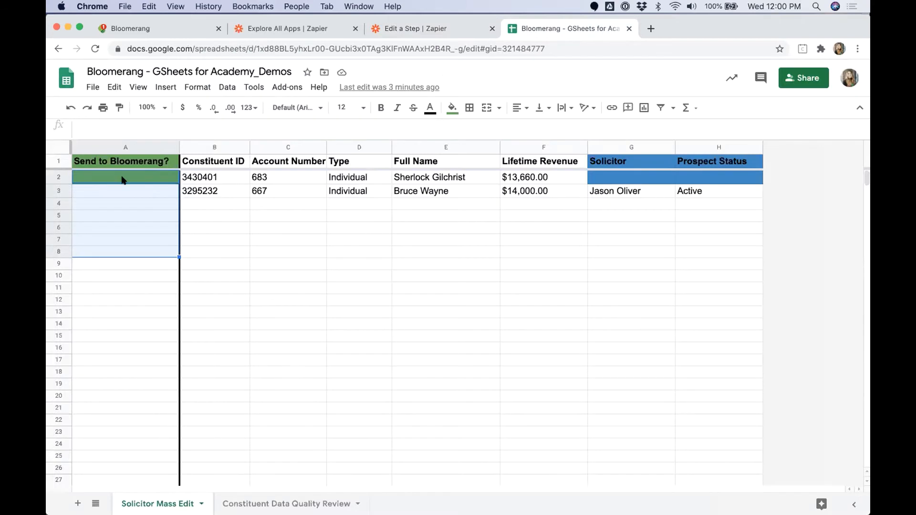
drag(123, 179, 123, 213)
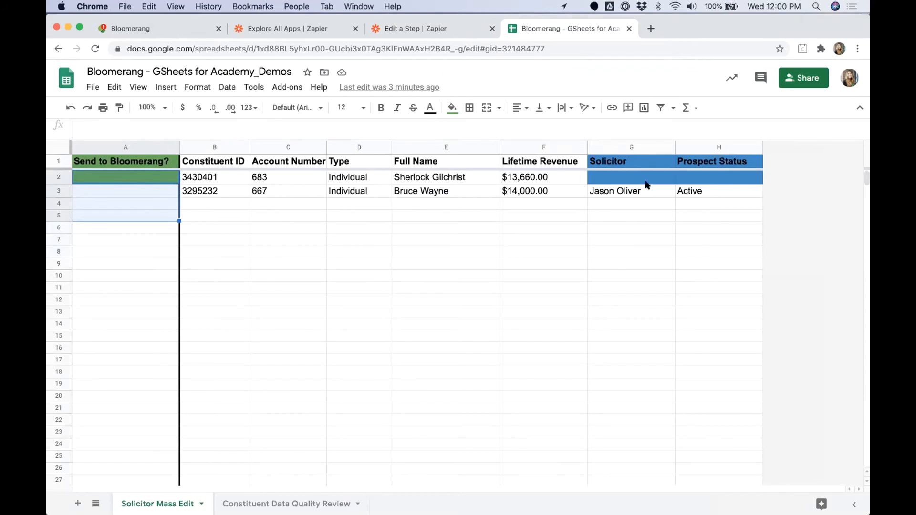
drag(671, 180, 695, 181)
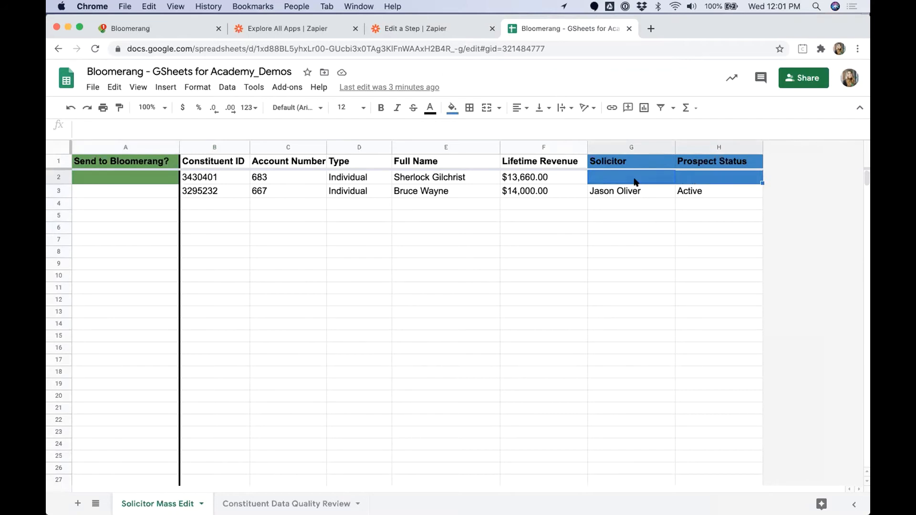
click(129, 180)
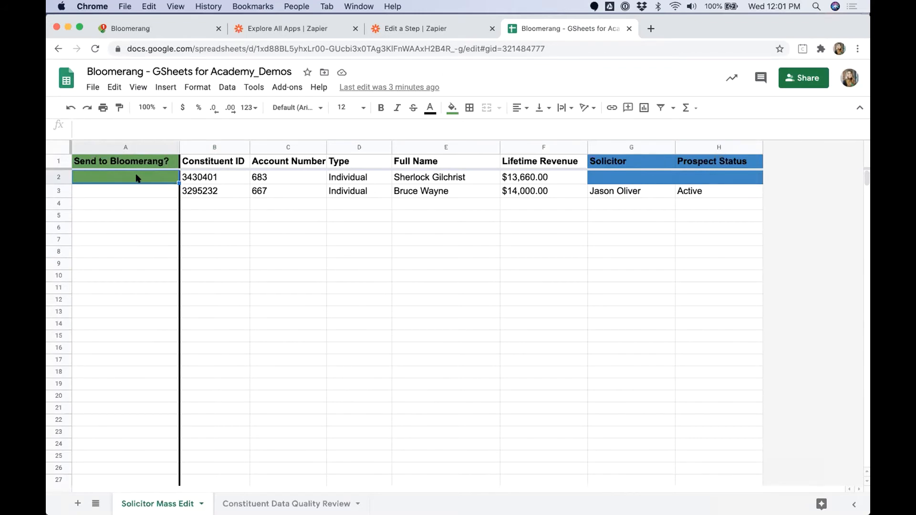
Step: Test the filter, then choose Bloomerang as the next step's app with an update-constituent event
click(417, 33)
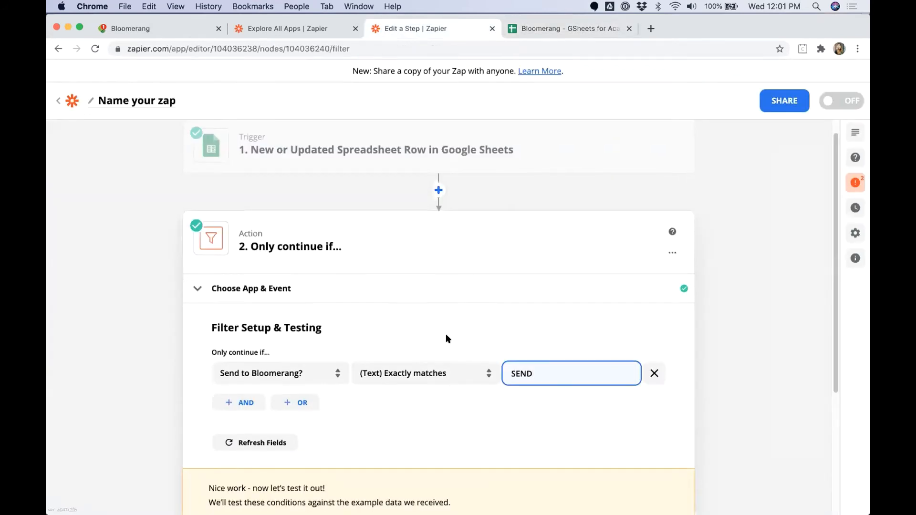
scroll(453, 340, down, 2)
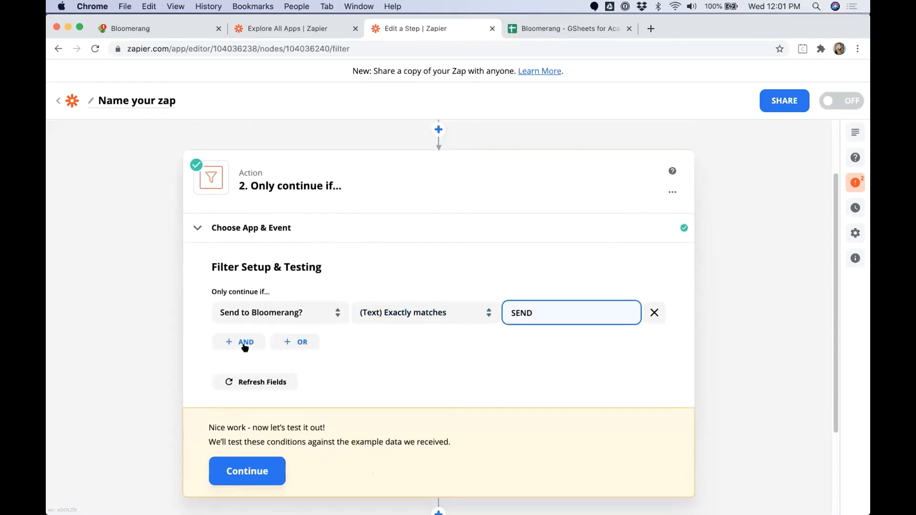
click(247, 471)
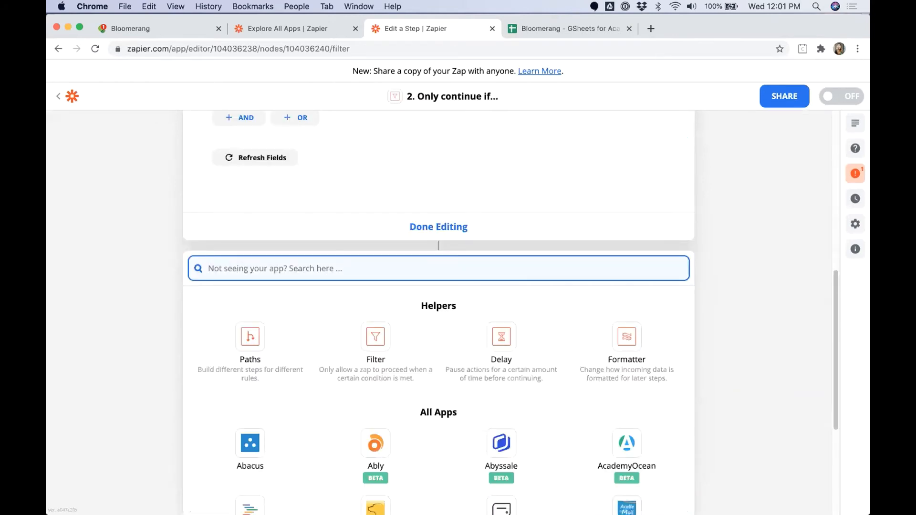
text(Bloomerng)
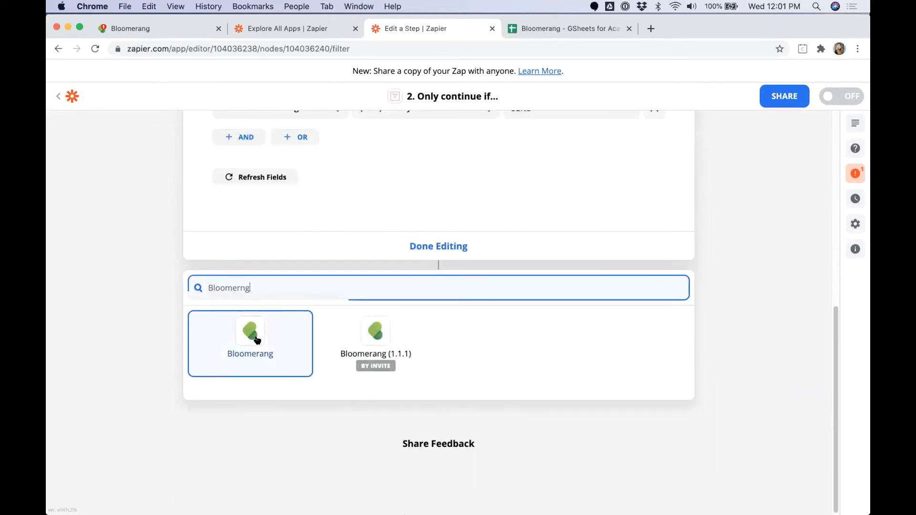
click(255, 336)
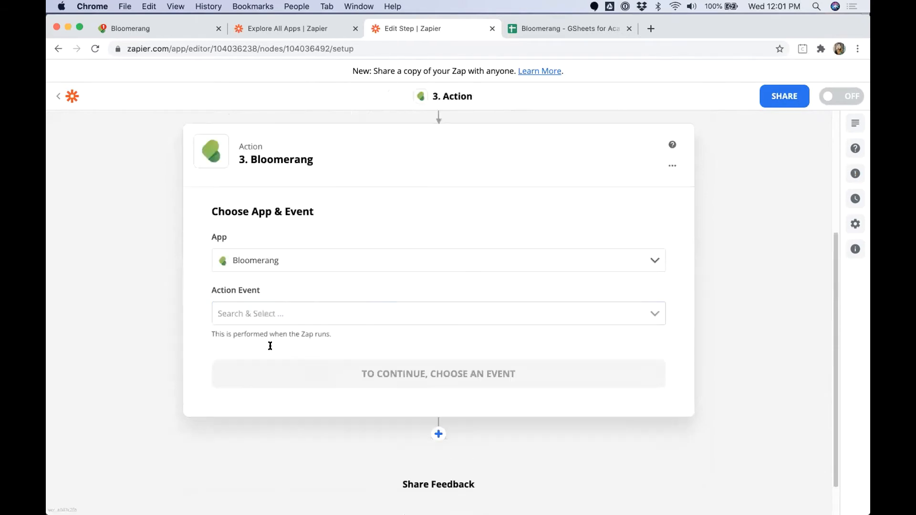
scroll(265, 422, down, 3)
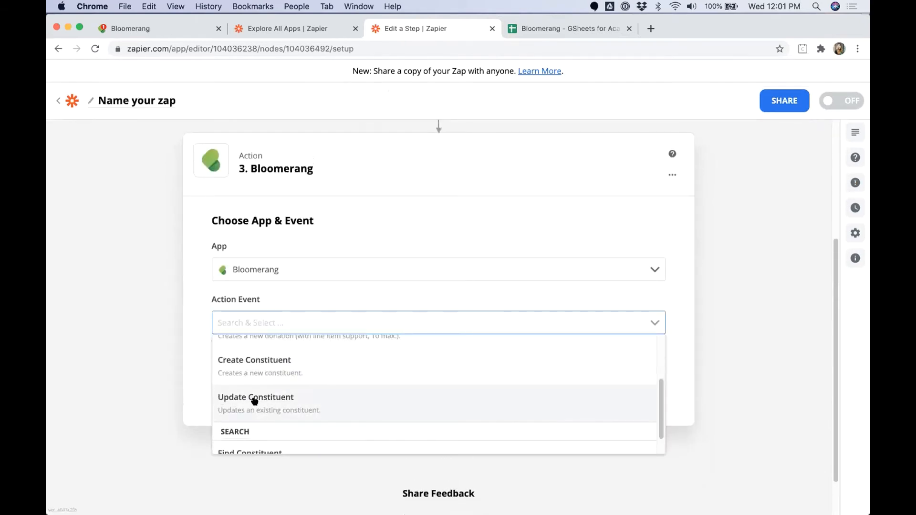
click(254, 402)
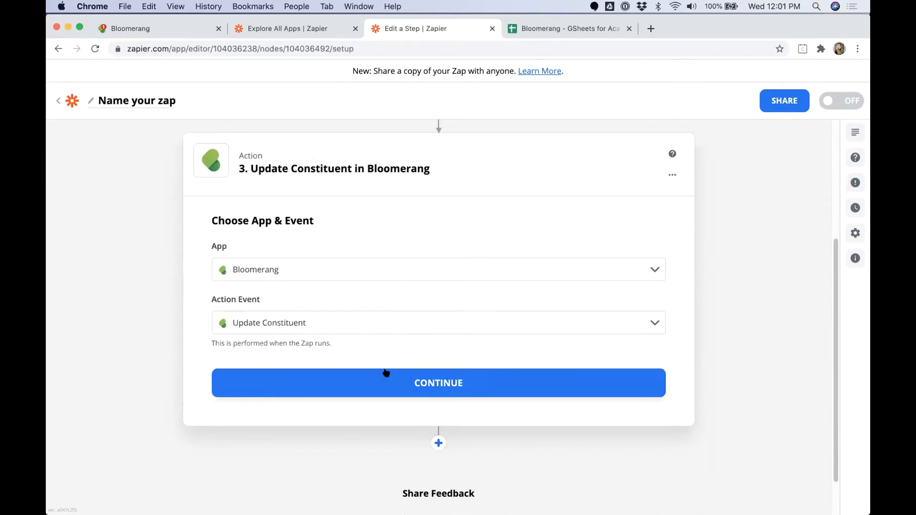
Step: Check the sheet's Constituent ID entries and select Update Constituent as the action event
click(596, 29)
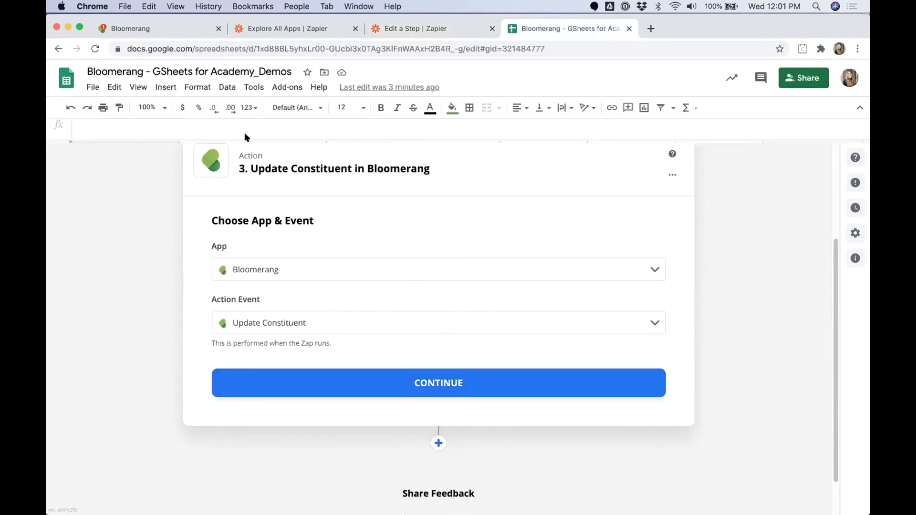
drag(217, 166, 215, 195)
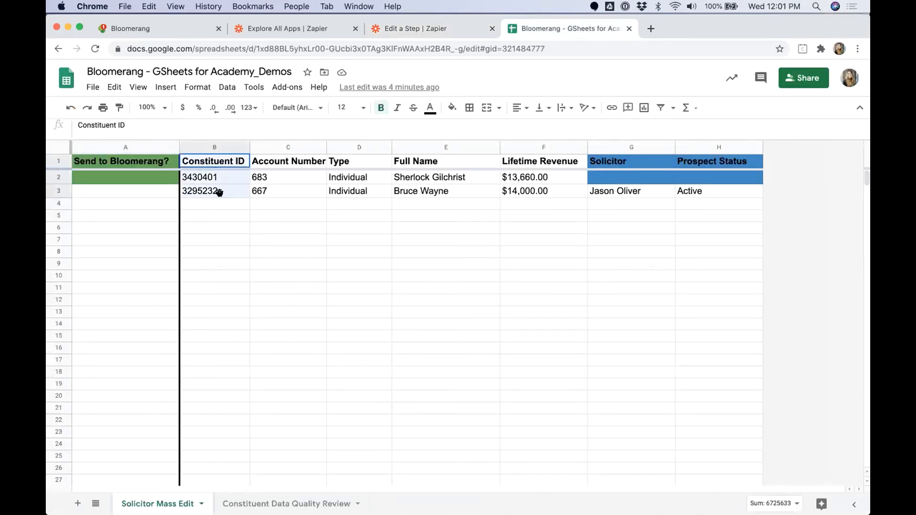
click(433, 32)
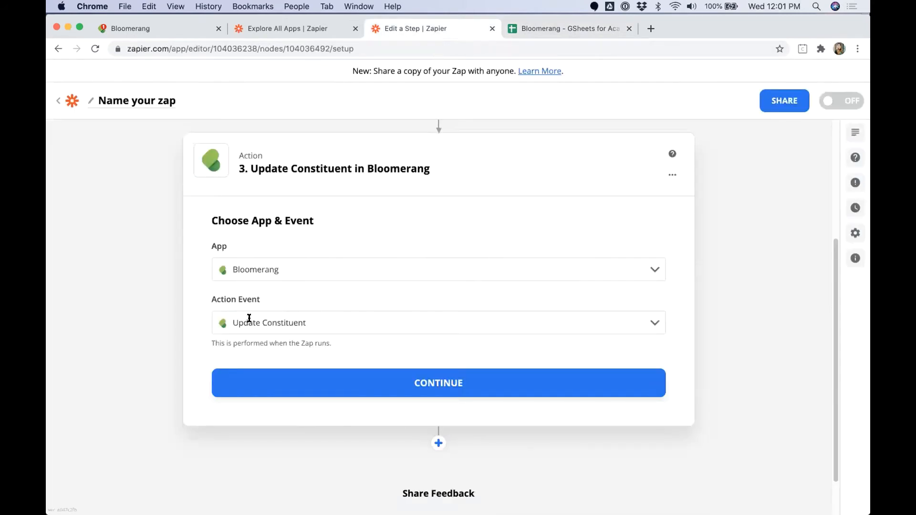
click(333, 320)
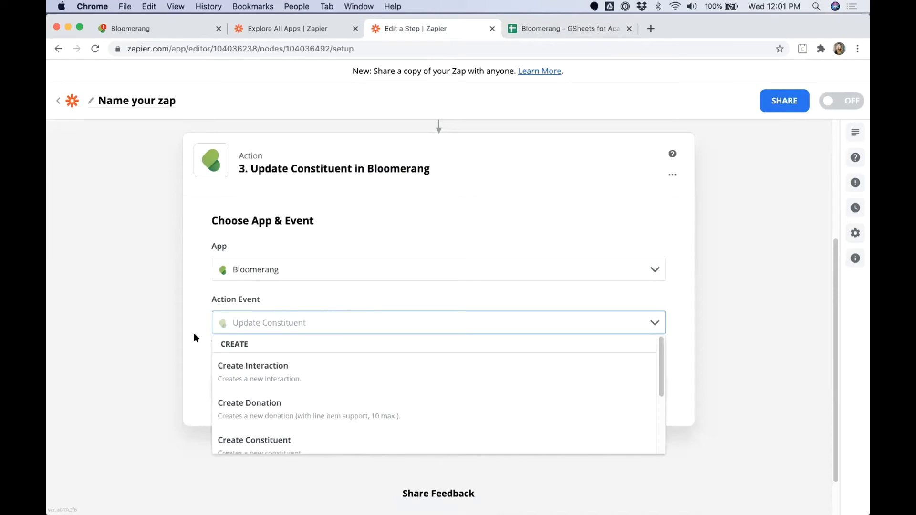
scroll(280, 401, down, 3)
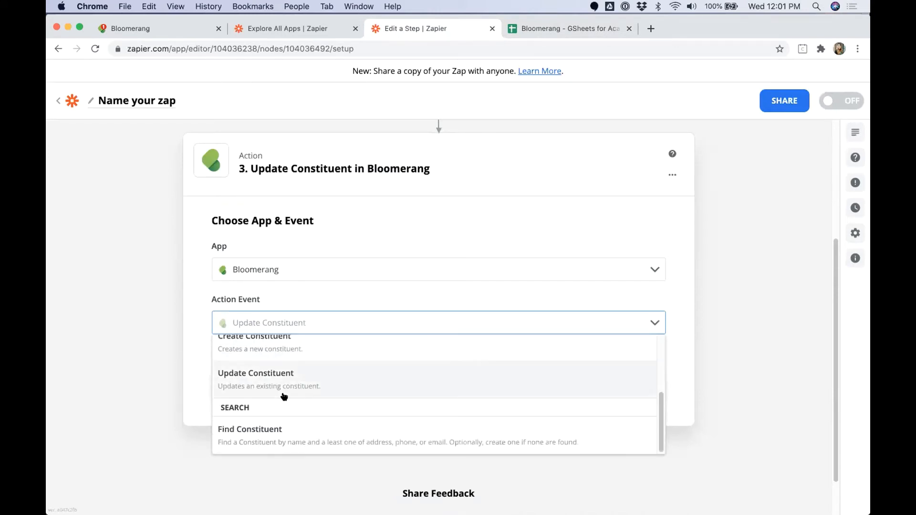
scroll(284, 397, down, 1)
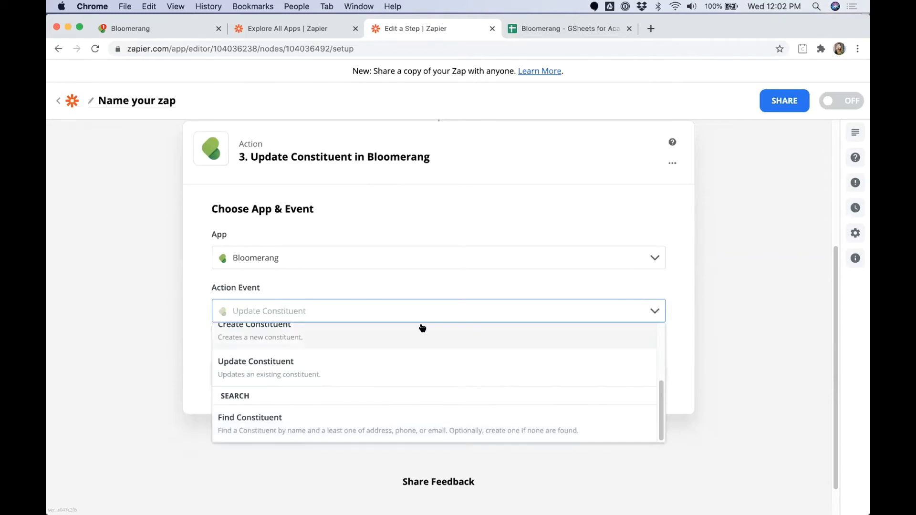
click(251, 367)
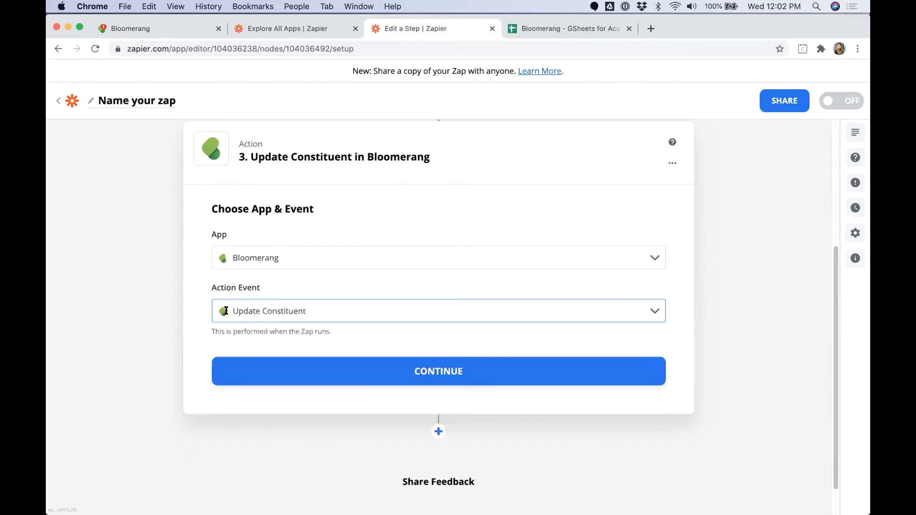
Step: Reconfirm Update Constituent and connect the Bloomerang sandbox account
click(297, 311)
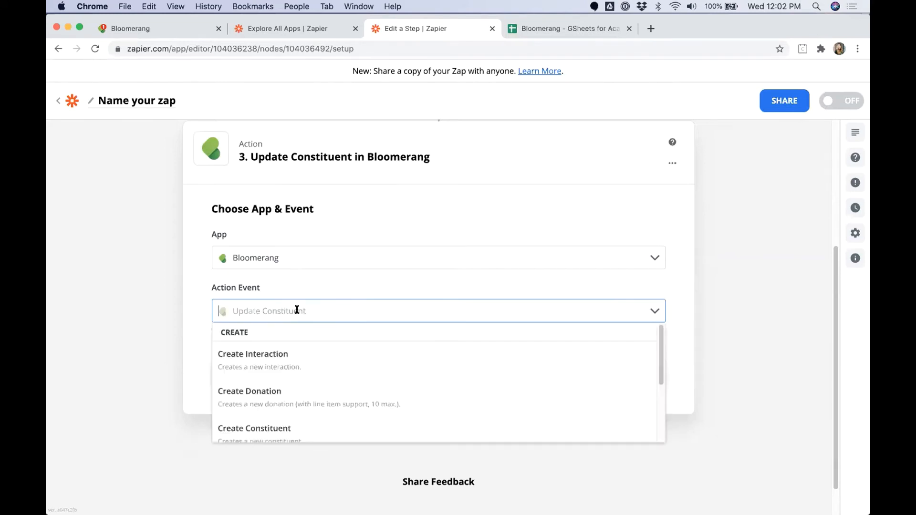
scroll(260, 404, down, 2)
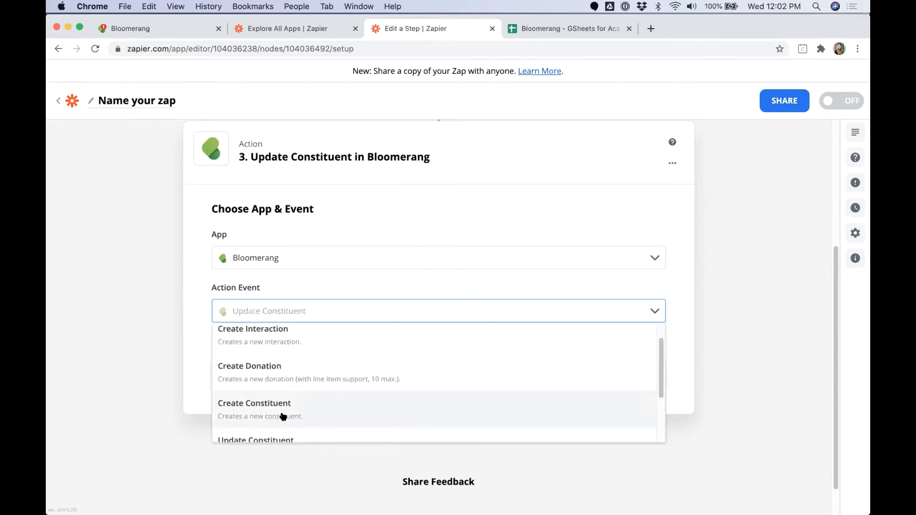
click(269, 414)
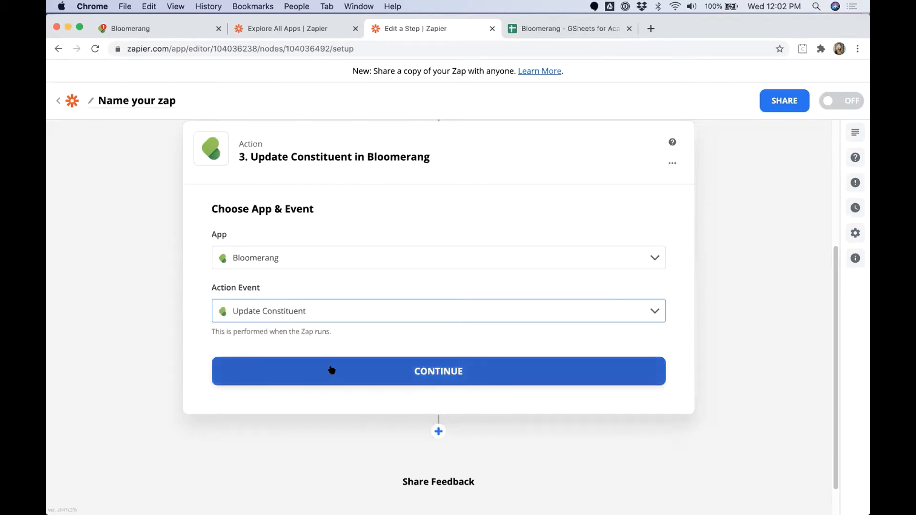
click(319, 382)
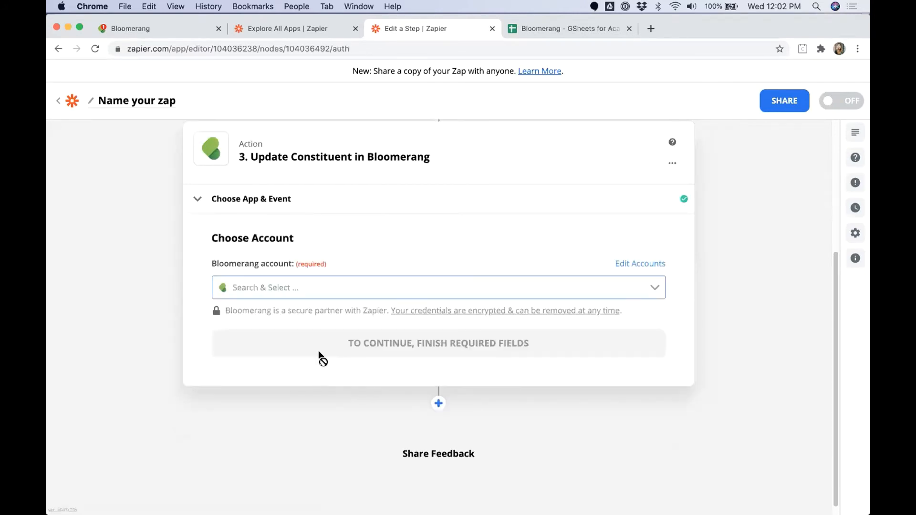
click(326, 285)
click(311, 310)
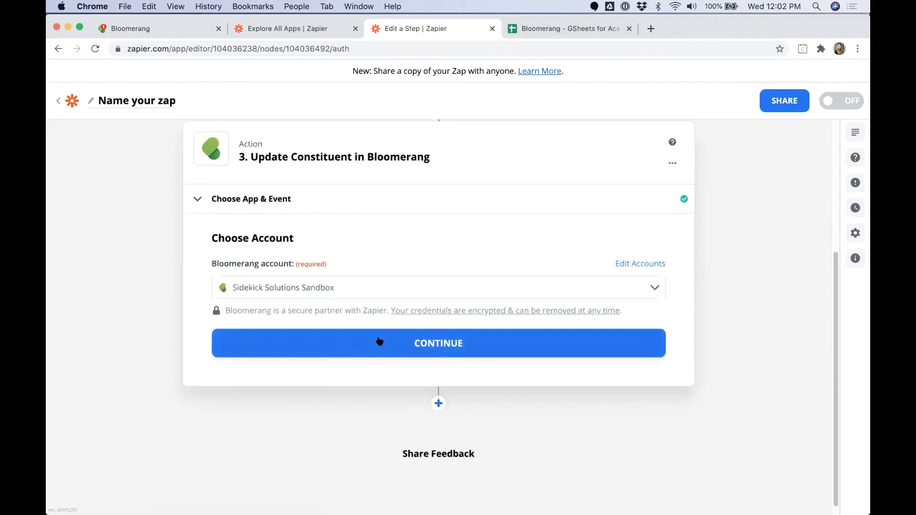
click(381, 343)
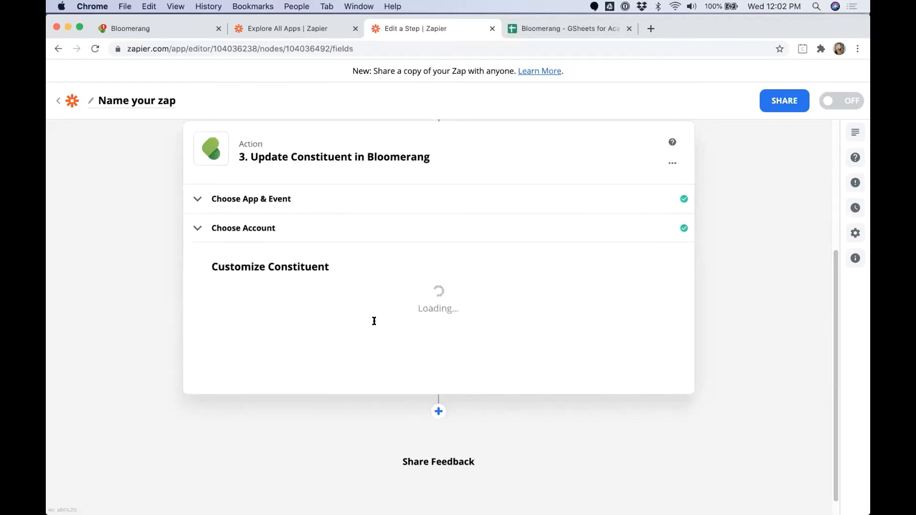
click(268, 308)
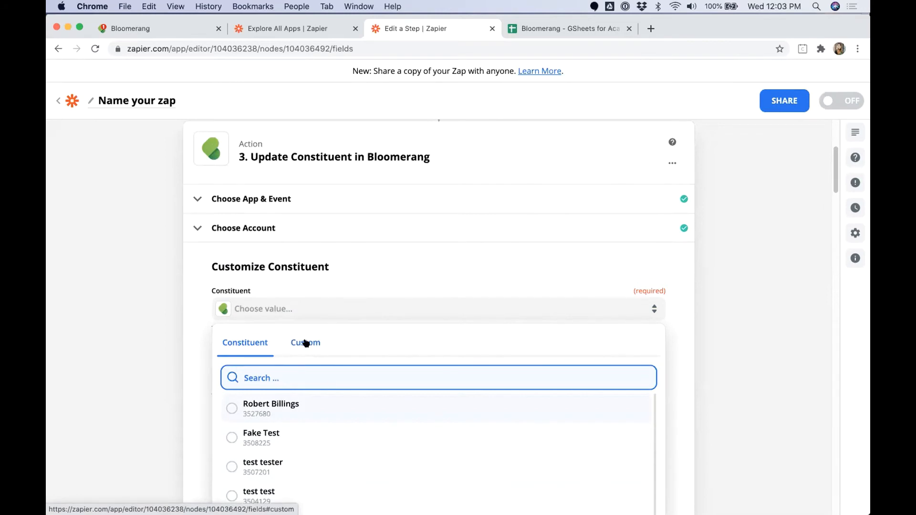
click(302, 344)
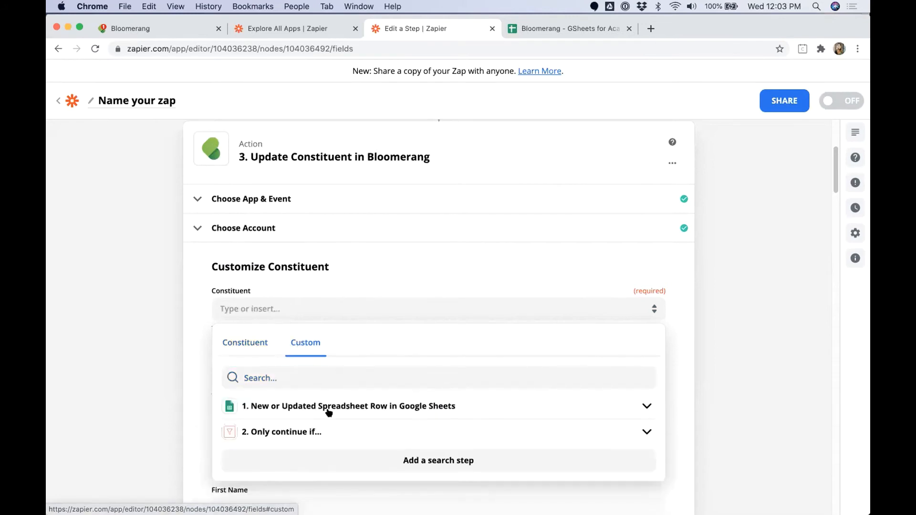
drag(251, 407, 459, 406)
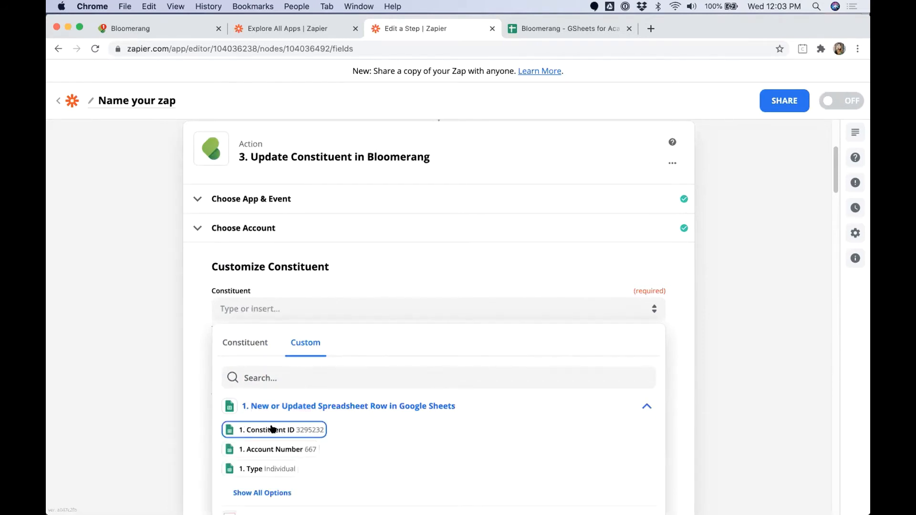
click(272, 429)
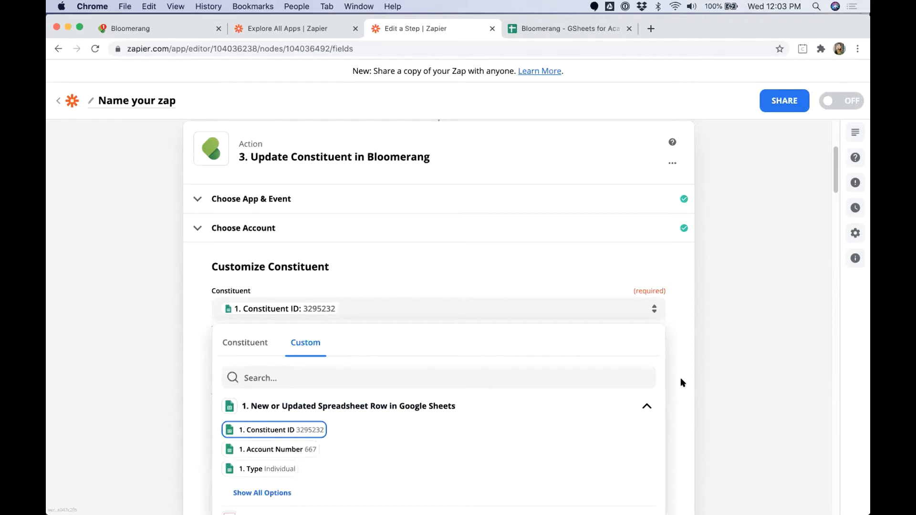
click(715, 377)
scroll(716, 377, down, 3)
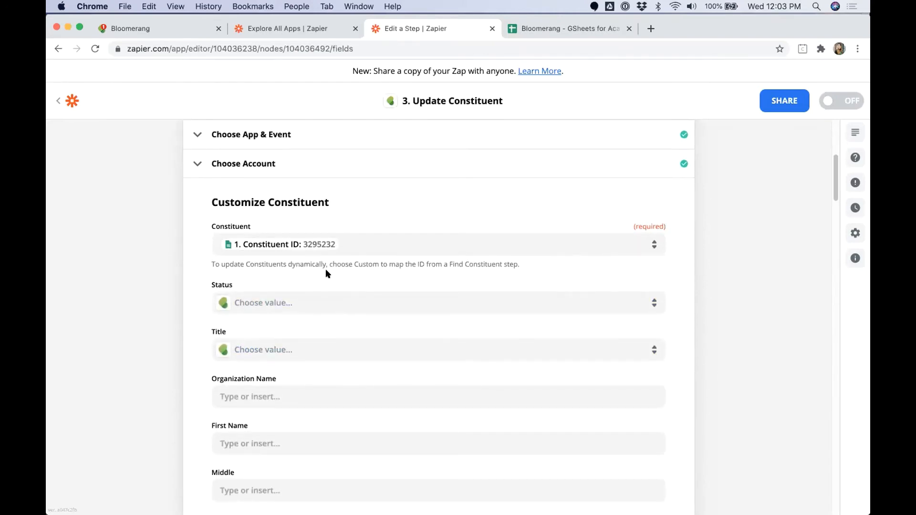
Step: Scroll the Customize Constituent form down to the empty Prospect Management Solicitor and Prospect Status fields
scroll(362, 313, up, 5)
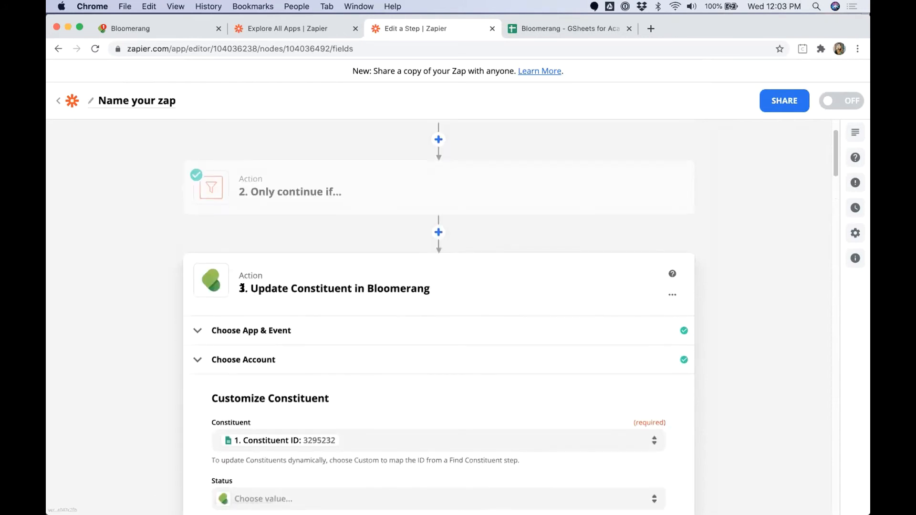
drag(242, 288, 455, 286)
click(510, 404)
scroll(507, 408, down, 10)
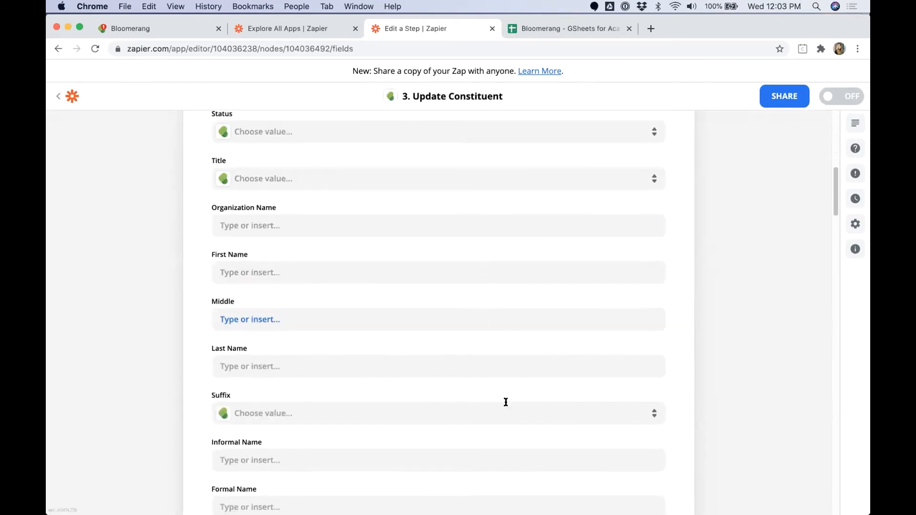
scroll(507, 401, down, 8)
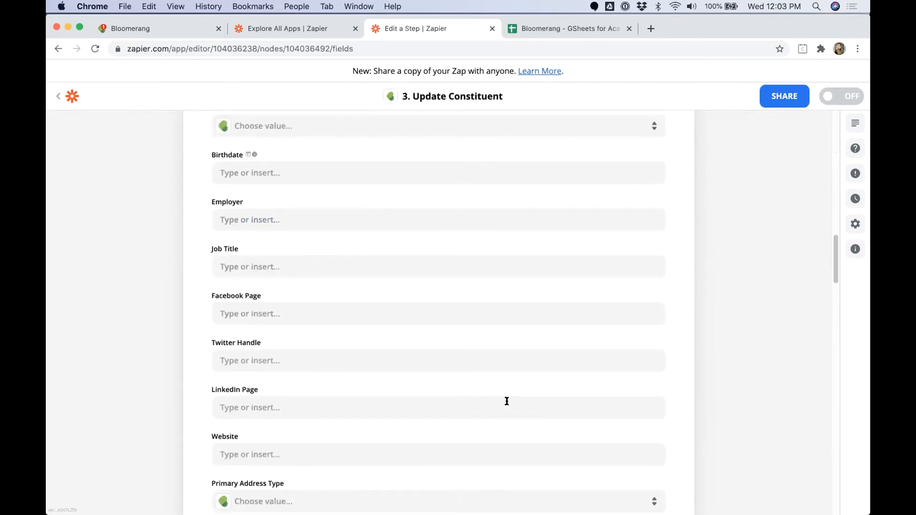
scroll(510, 404, down, 10)
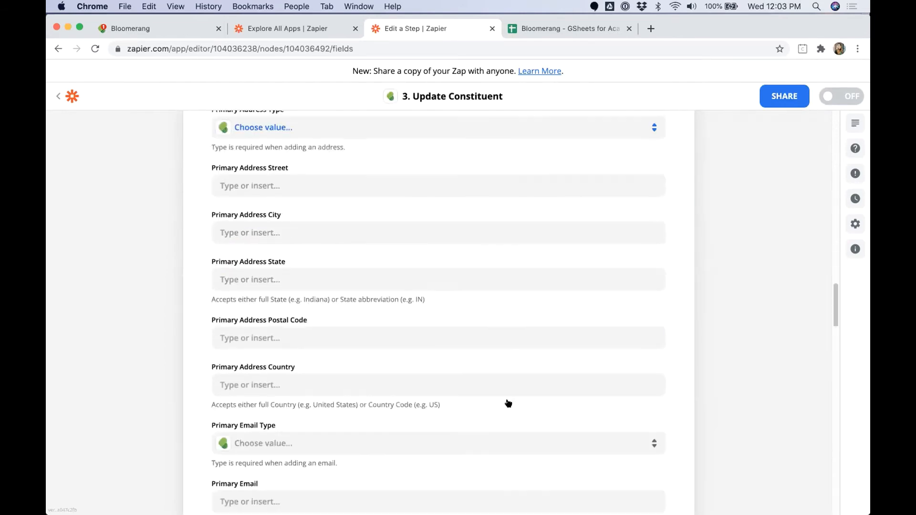
scroll(508, 403, down, 10)
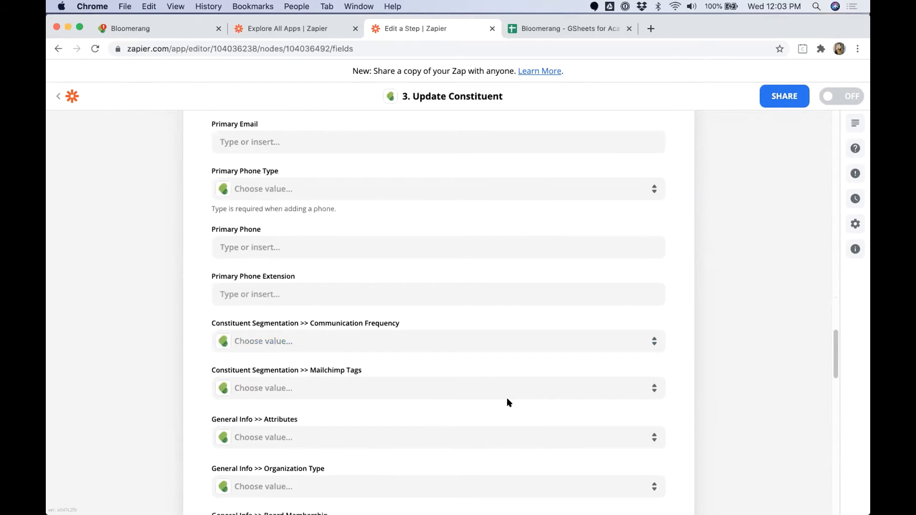
scroll(508, 402, down, 4)
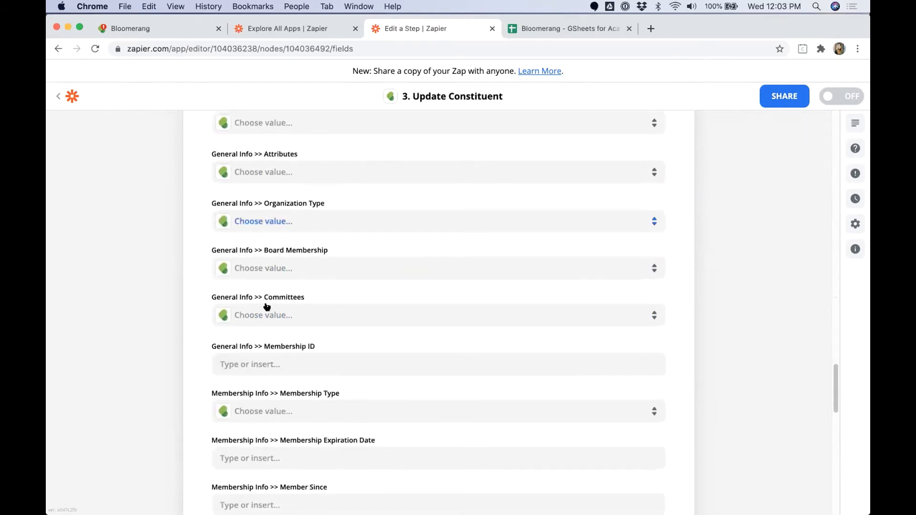
scroll(301, 424, down, 5)
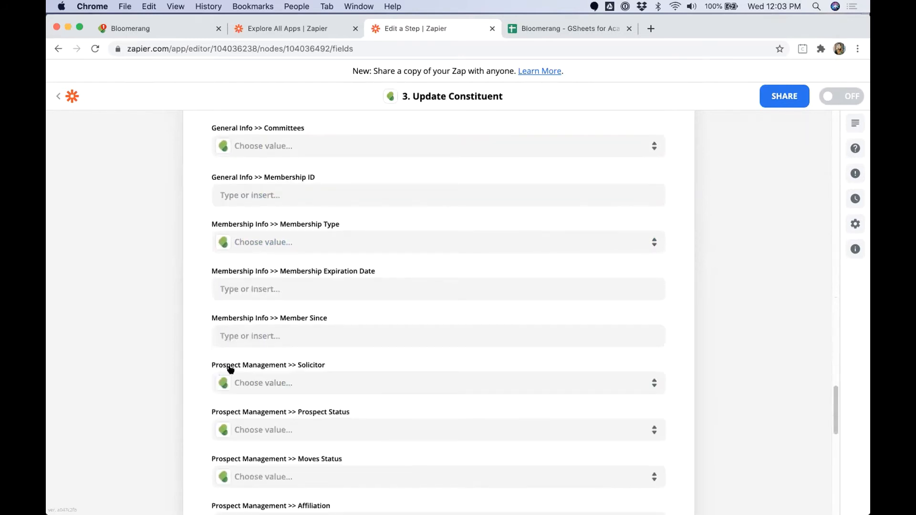
drag(206, 365, 349, 365)
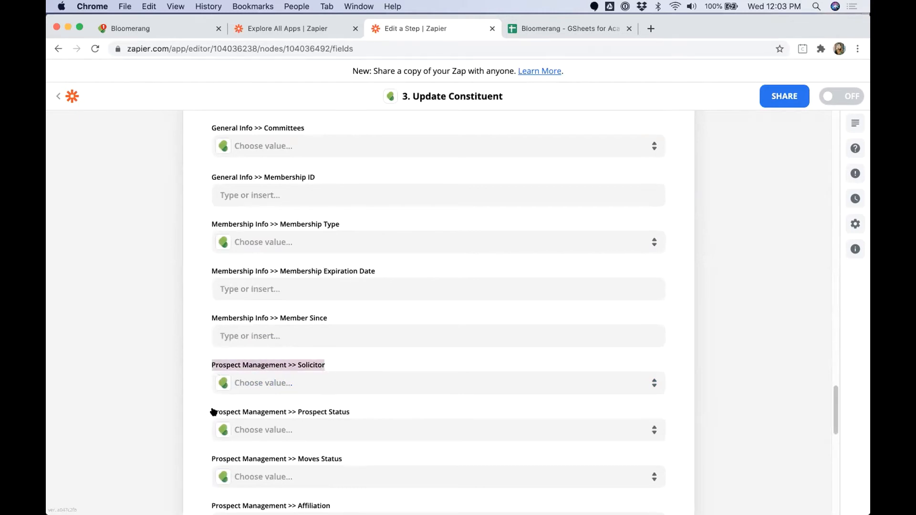
drag(210, 412, 371, 411)
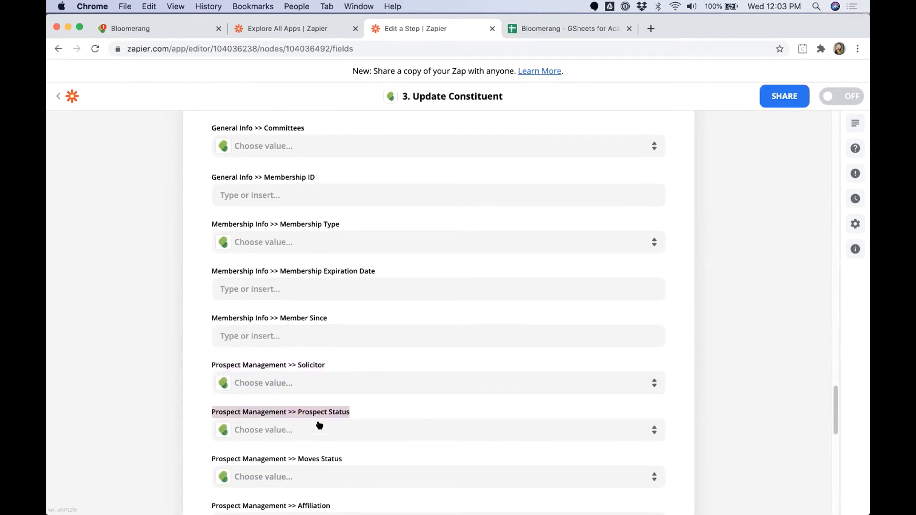
scroll(333, 411, down, 1)
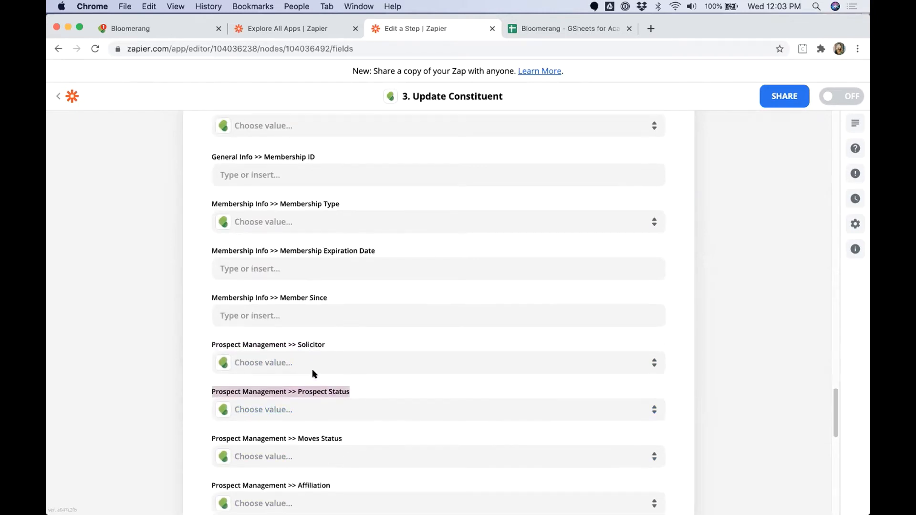
Step: Map the Solicitor field to the sheet row's '1. Solicitor' column
click(255, 364)
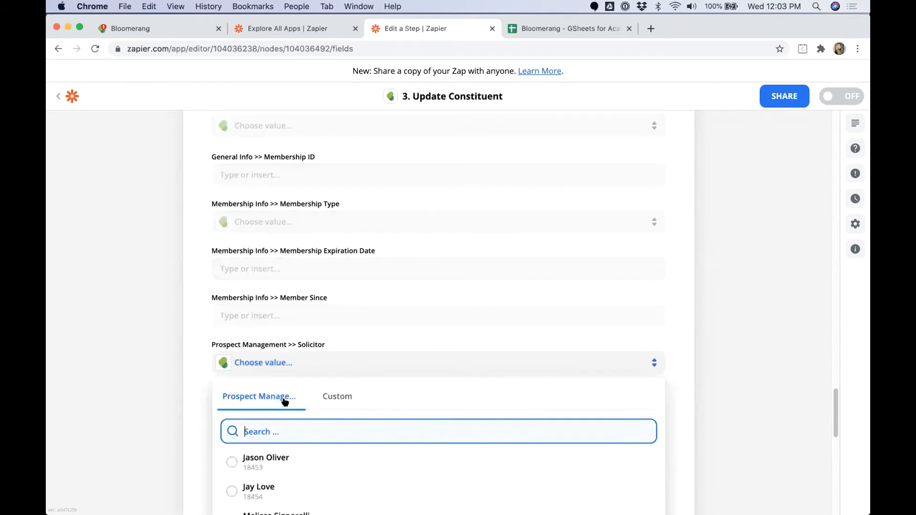
click(333, 396)
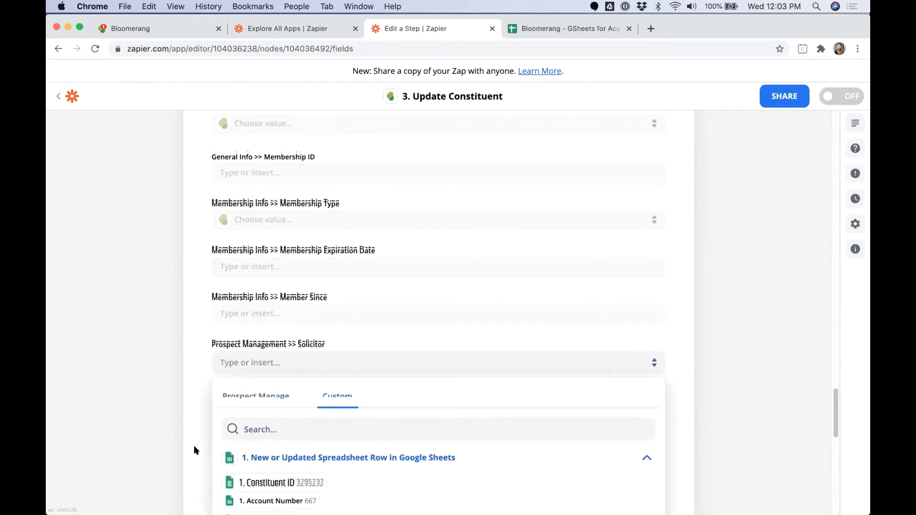
click(264, 499)
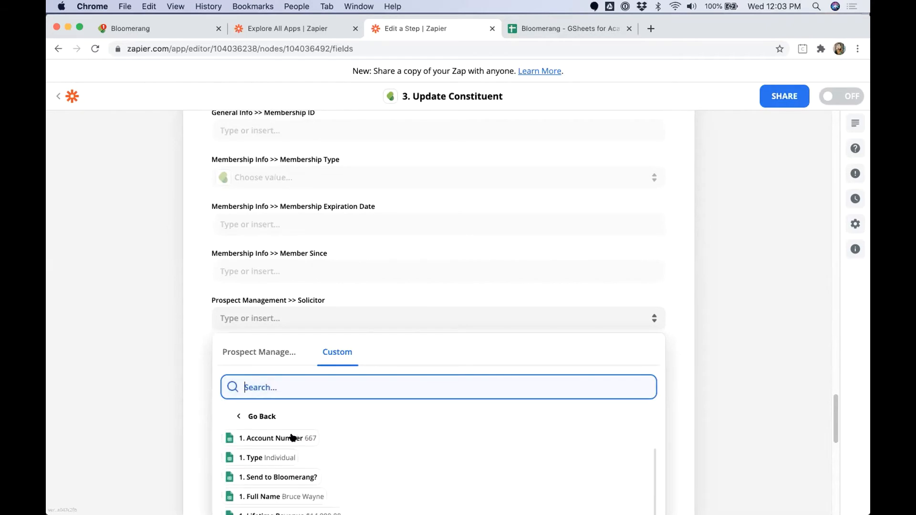
scroll(293, 438, down, 5)
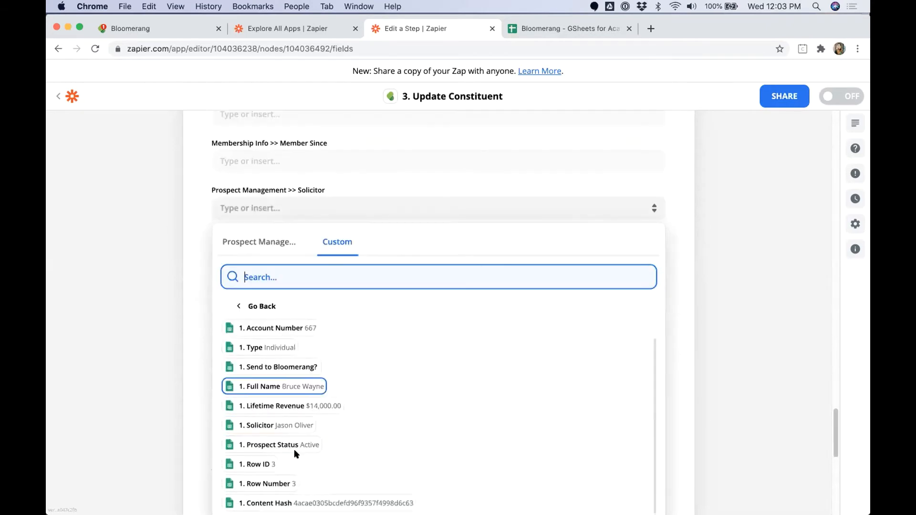
click(289, 427)
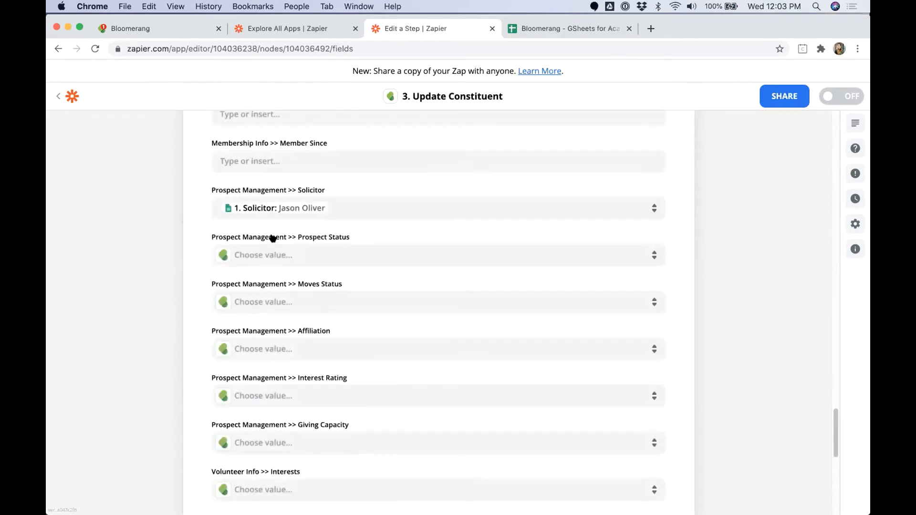
Step: Map Prospect Status to the Google Sheets step's '1. Prospect Status' column
click(276, 255)
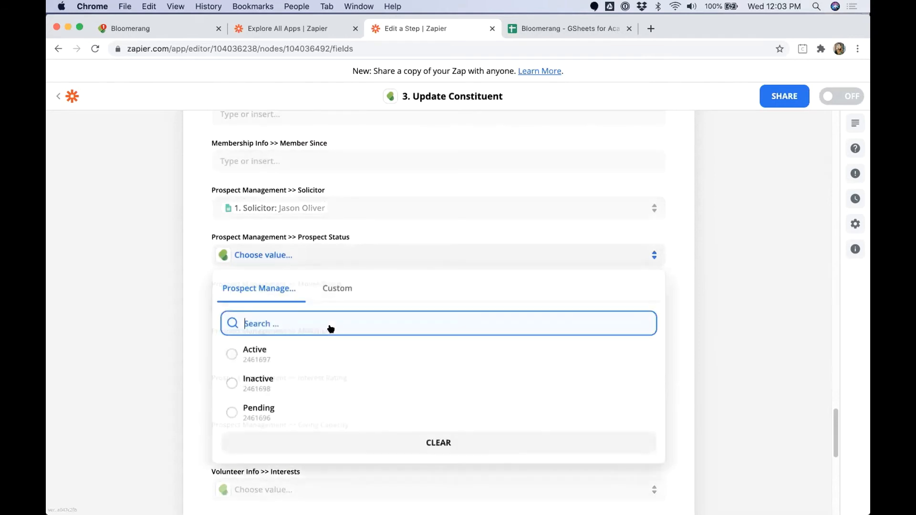
click(337, 290)
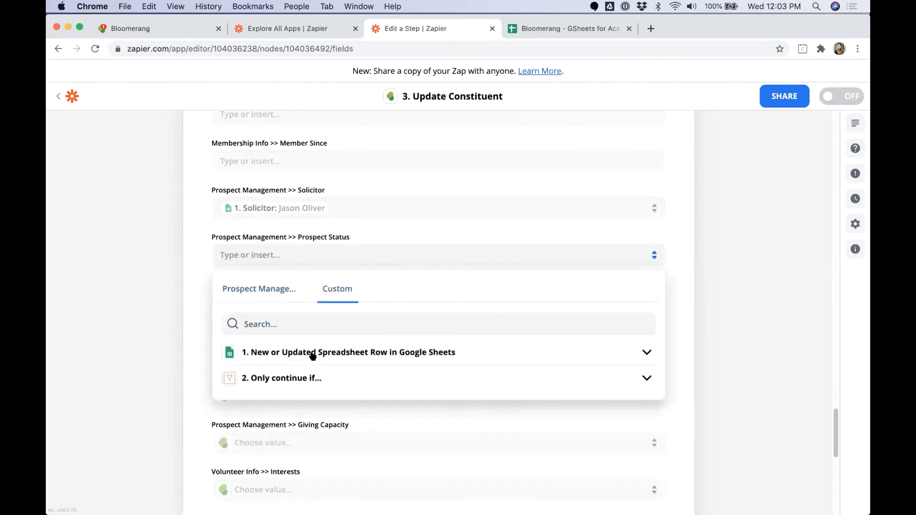
click(256, 352)
click(277, 437)
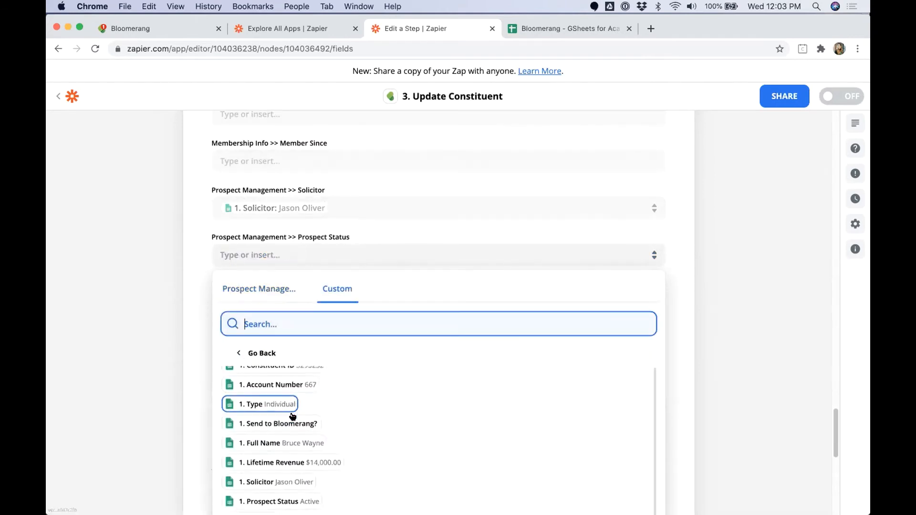
click(291, 492)
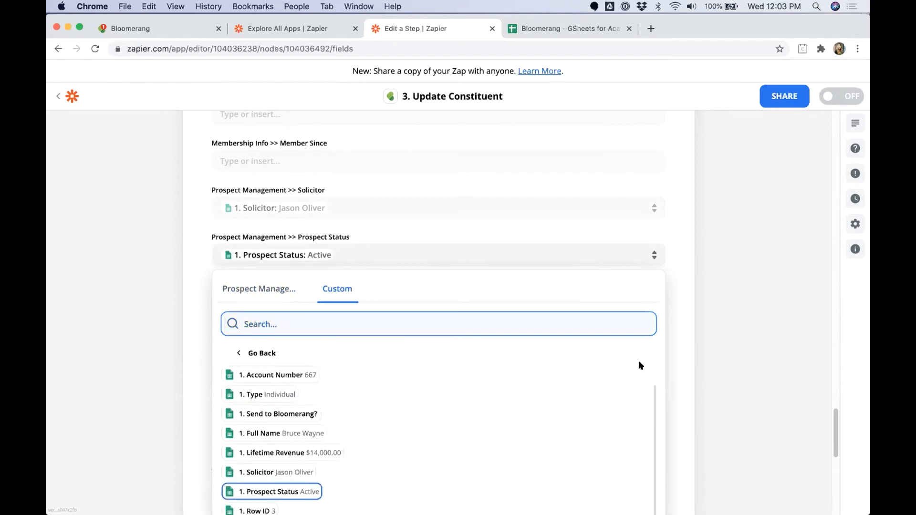
Step: Review the mapped Solicitor and Prospect Status fields, then return to the spreadsheet
click(756, 324)
drag(212, 190, 325, 191)
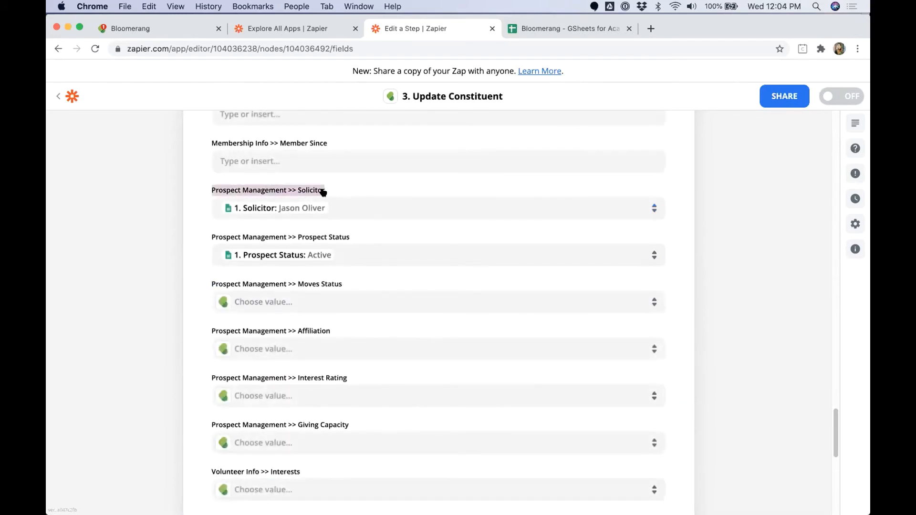
drag(212, 238, 353, 237)
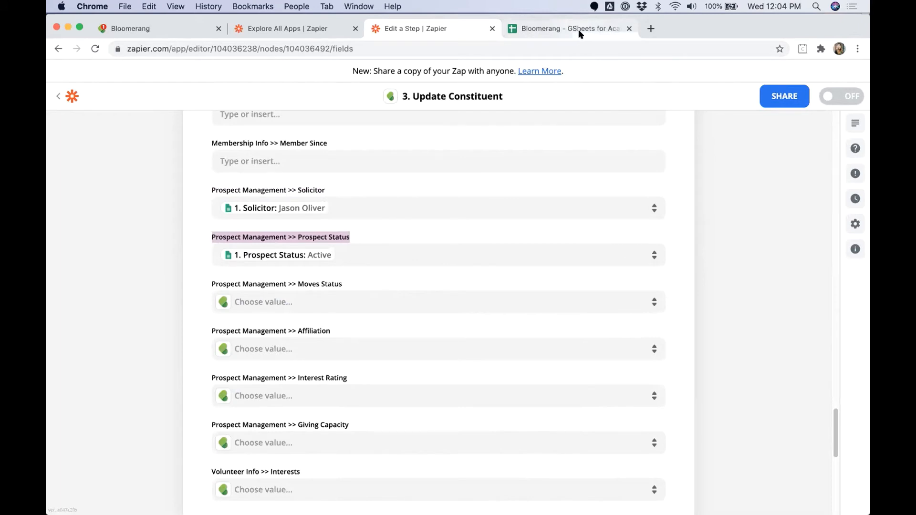
click(584, 32)
Step: Enter the solicitor's name in G2 and Pending as row 2's Prospect Status
click(436, 192)
drag(427, 180, 618, 180)
click(622, 180)
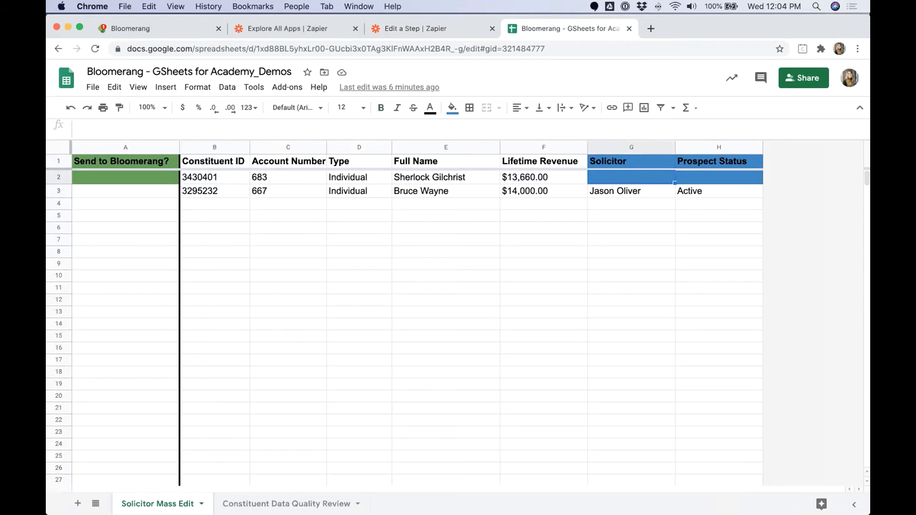
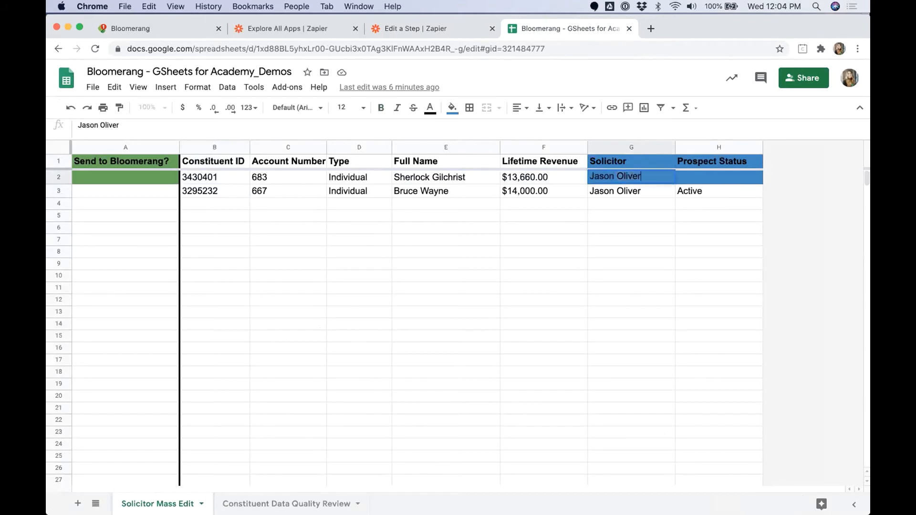
key(Tab)
text(Pending)
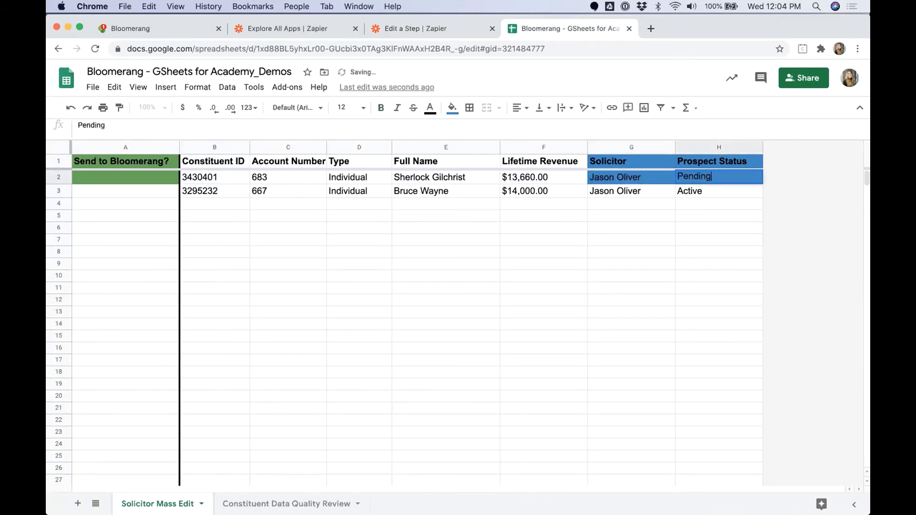
click(346, 196)
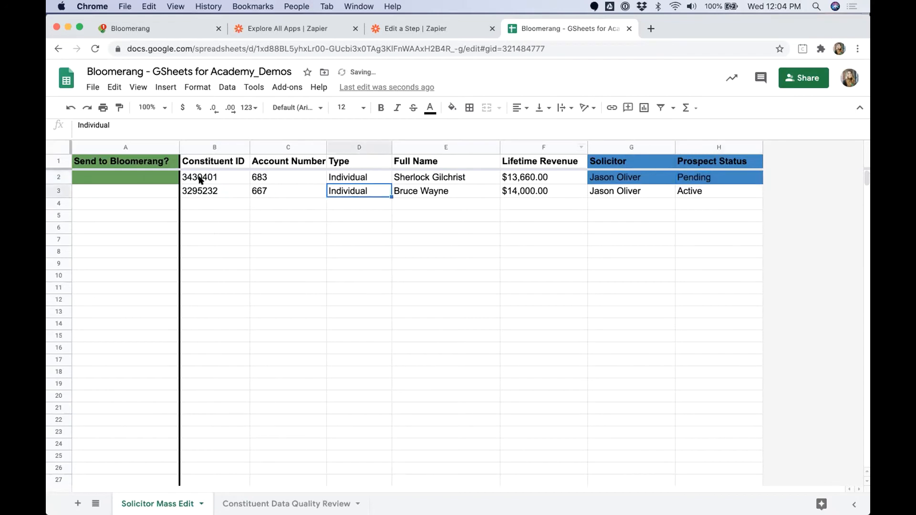
Step: Mark row 2's Send to Bloomerang? cell A2 as SEND
click(153, 175)
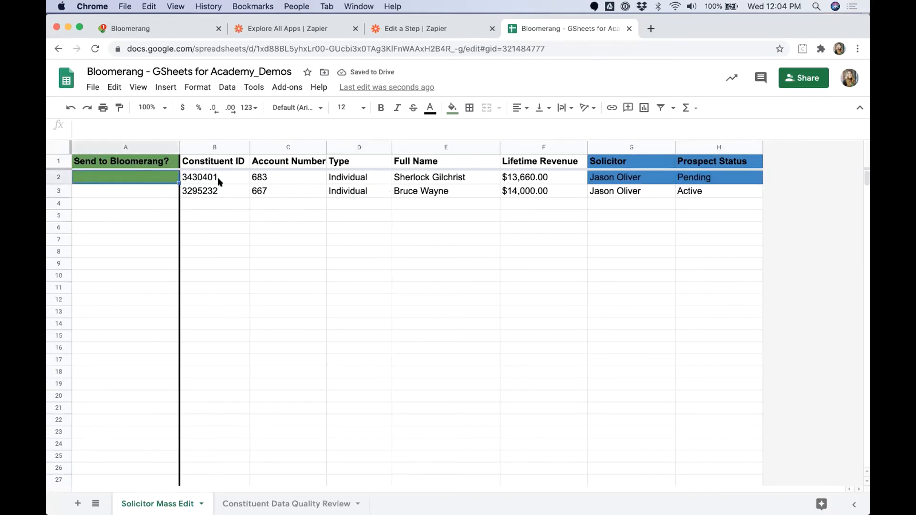
text(SEND)
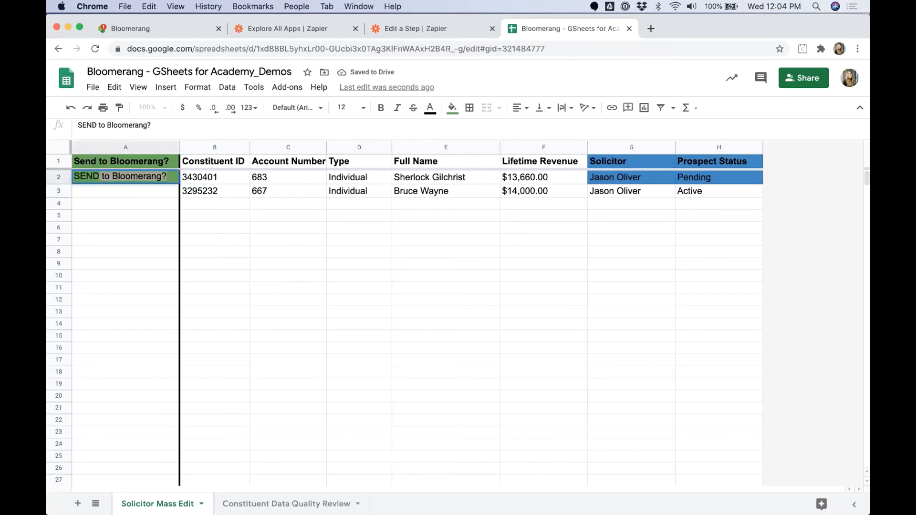
key(BackSpace)
key(Return)
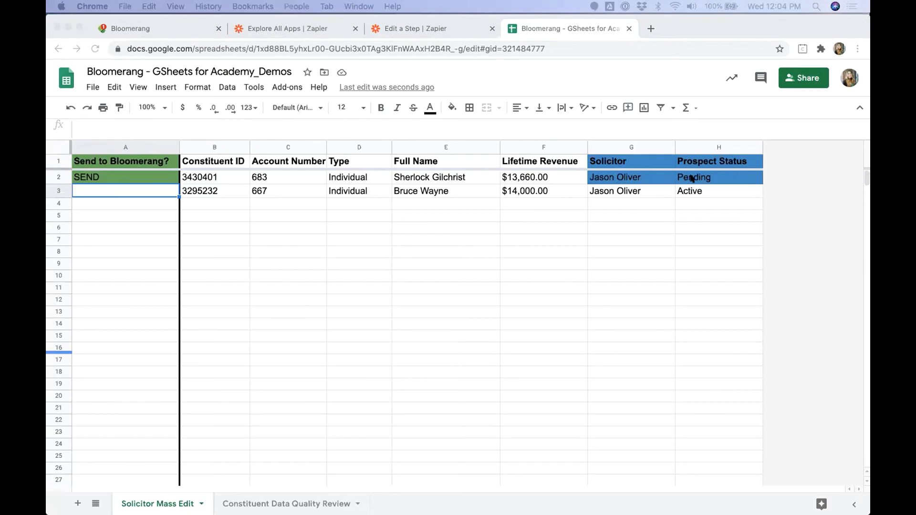
Step: Confirm the Bloomerang profile's Prospect Management shows the new solicitor and Pending status
click(180, 27)
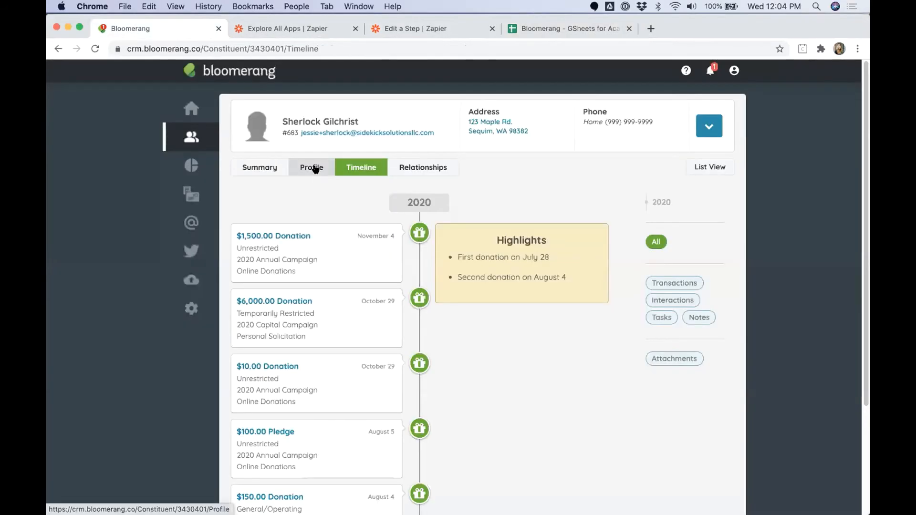
click(312, 168)
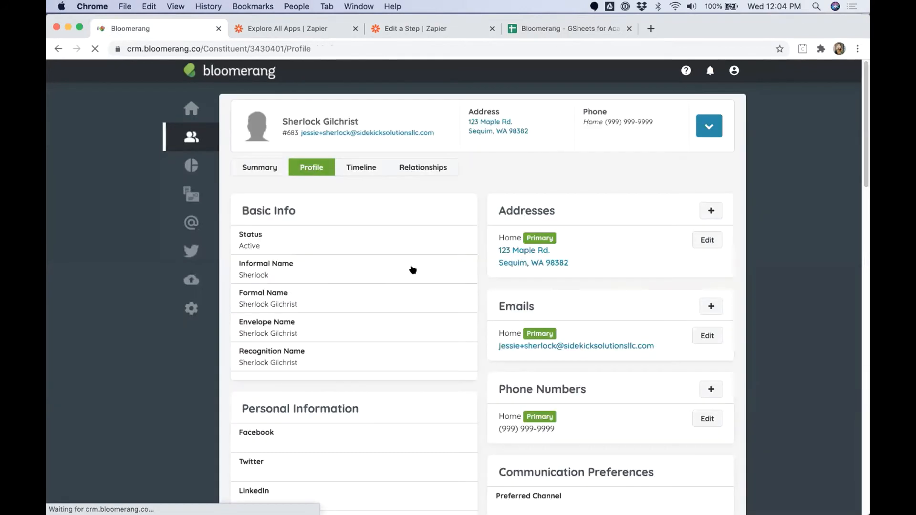
scroll(413, 270, down, 5)
scroll(413, 270, down, 6)
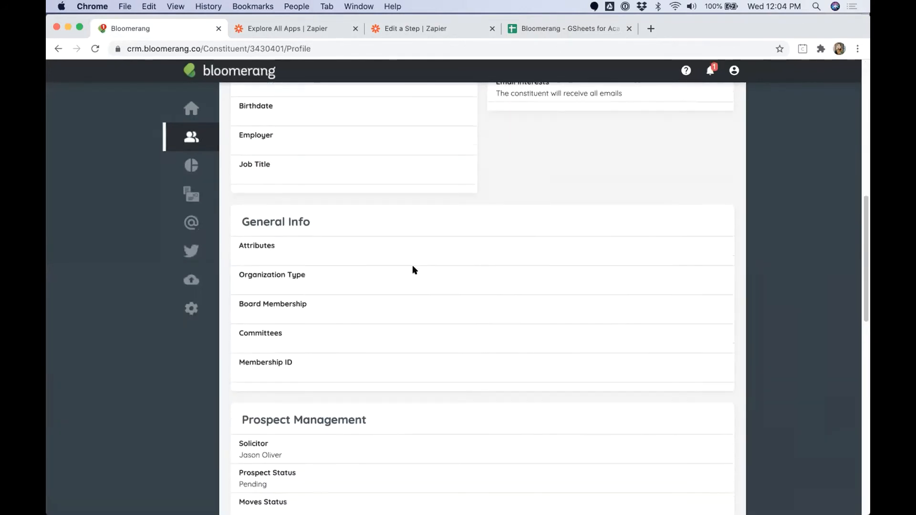
triple_click(246, 370)
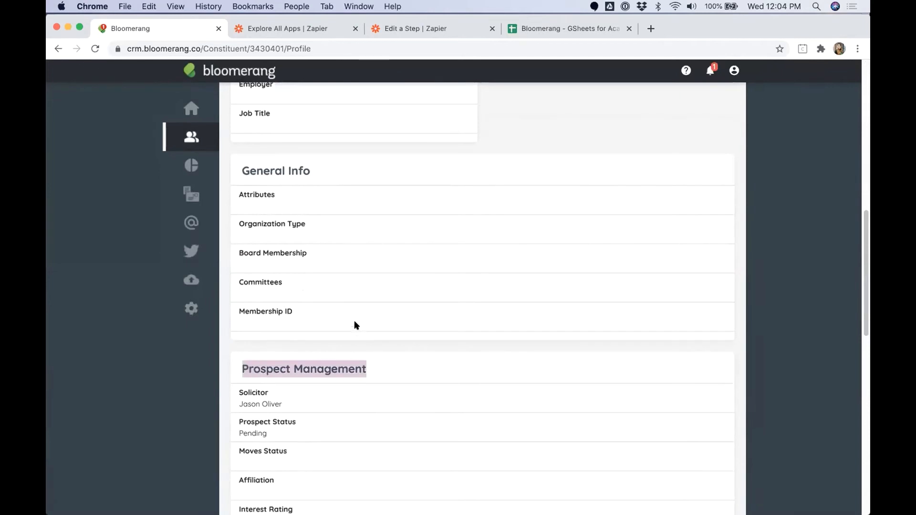
scroll(355, 320, down, 1)
drag(237, 370, 323, 409)
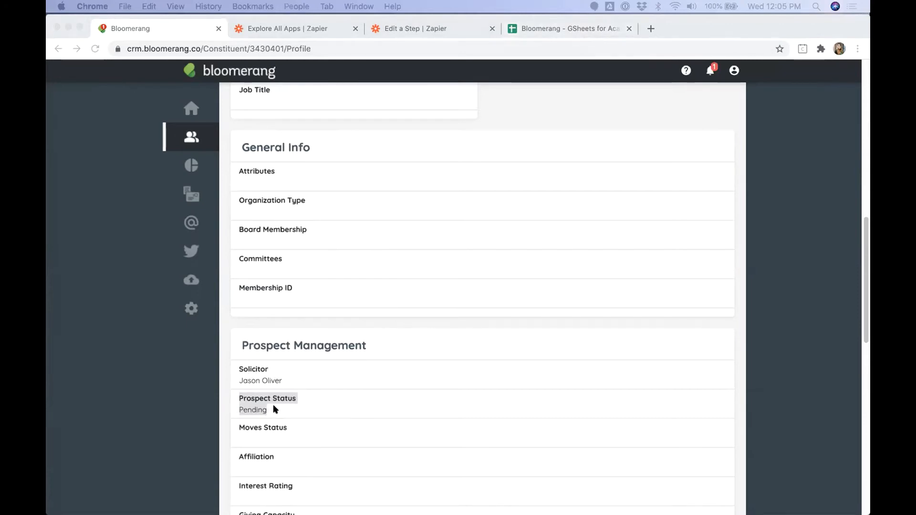
click(575, 33)
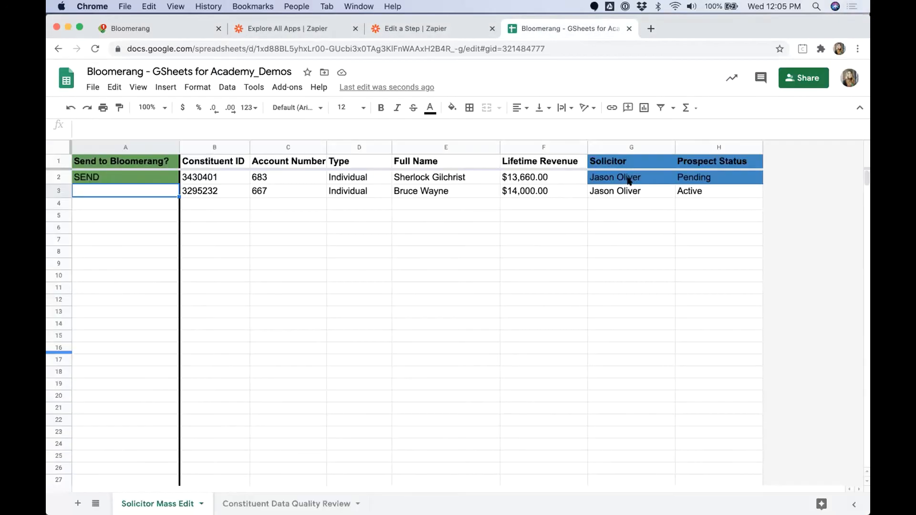
drag(629, 181, 708, 189)
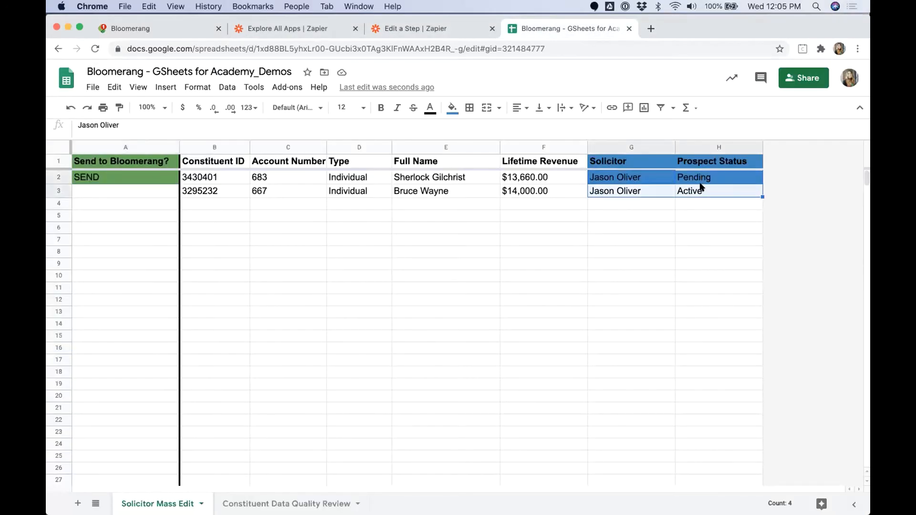
Step: Compare row 2's solicitor and Pending status against Bloomerang, then move to the presentation
click(615, 178)
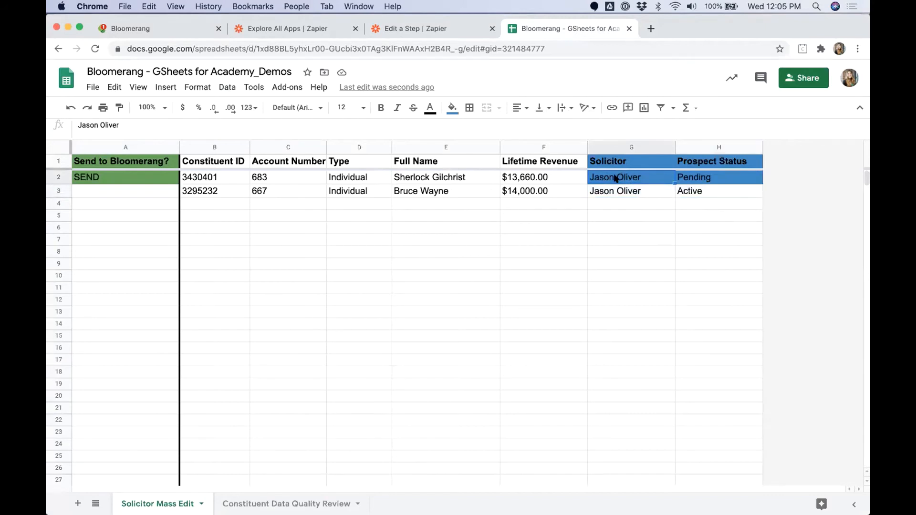
click(719, 178)
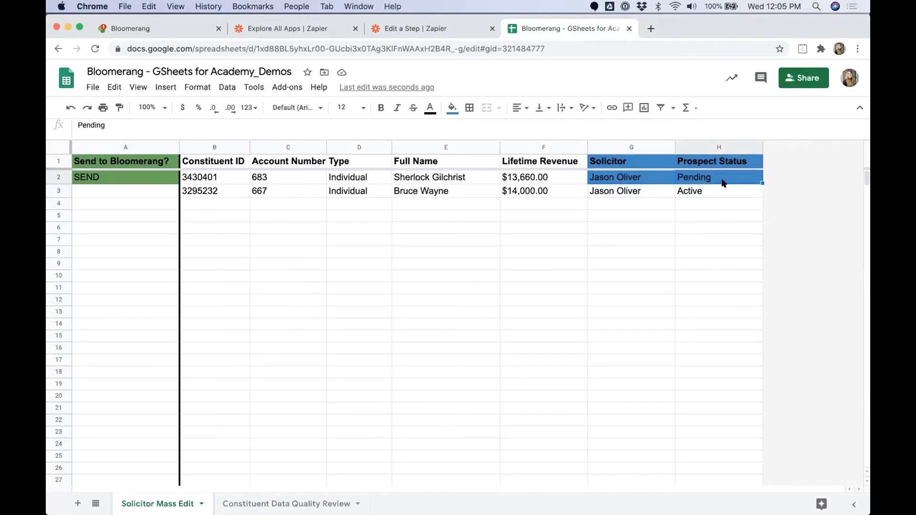
click(190, 31)
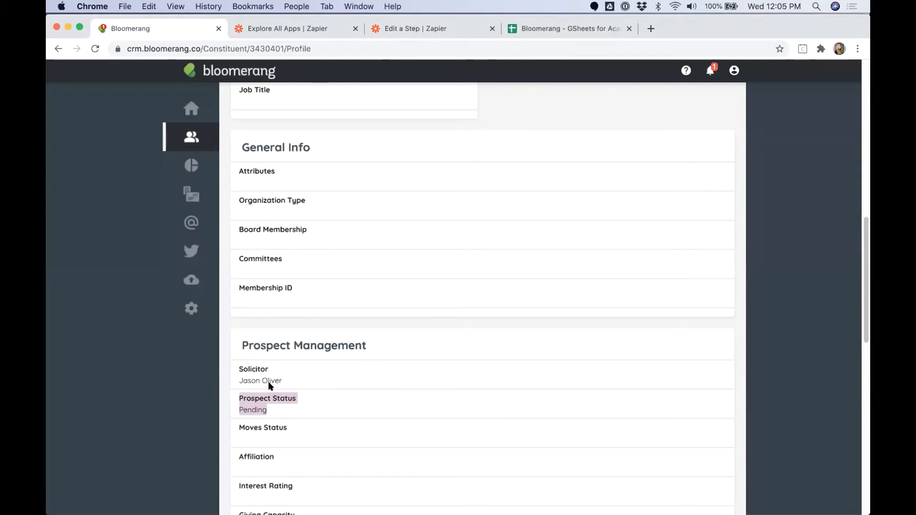
key(ctrl+Right)
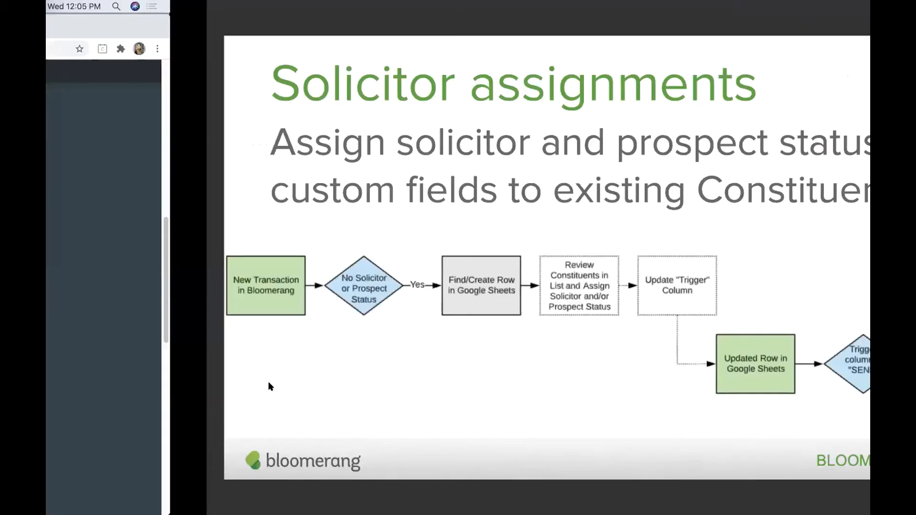
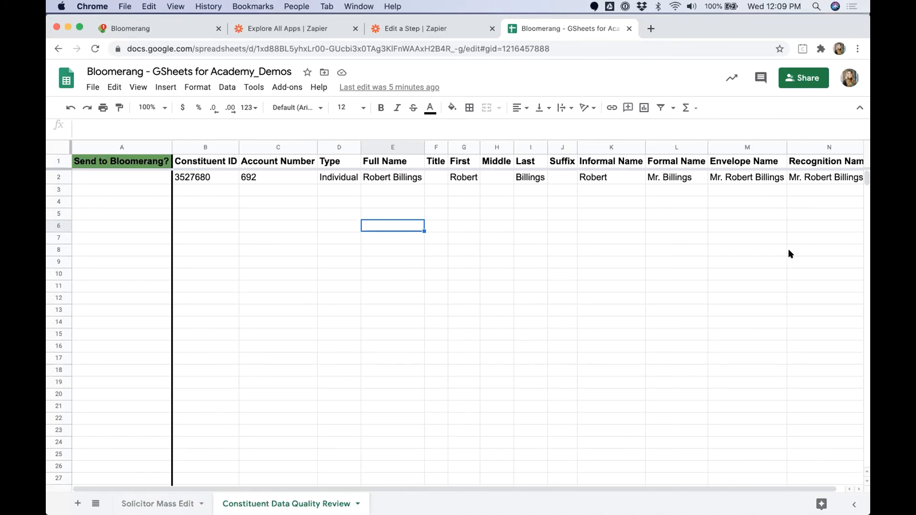
Step: Review the sheet's headers from Constituent ID on, the Send to Bloomerang? column and row 2's record
drag(227, 161, 810, 160)
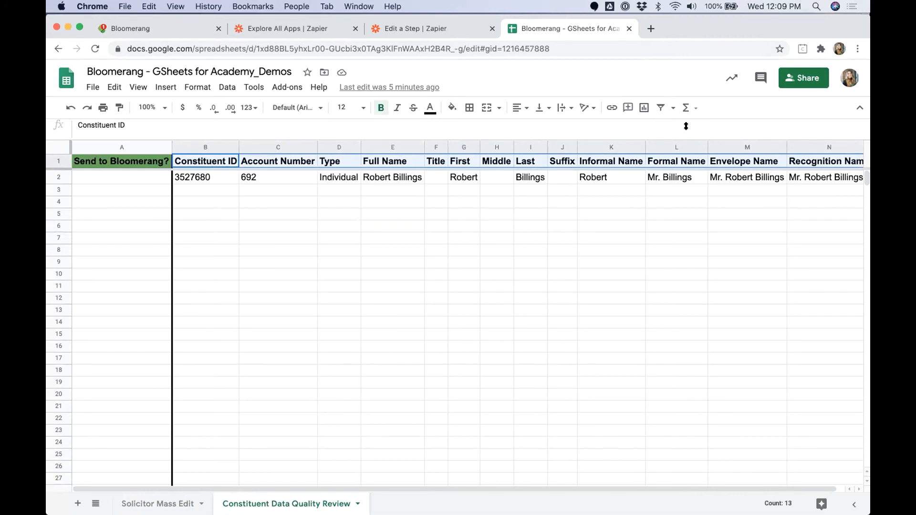
click(142, 144)
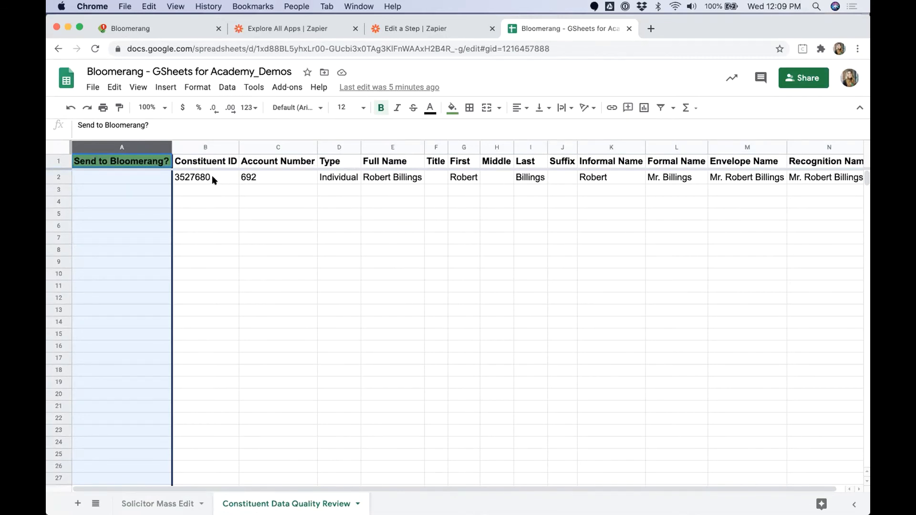
drag(212, 176, 764, 174)
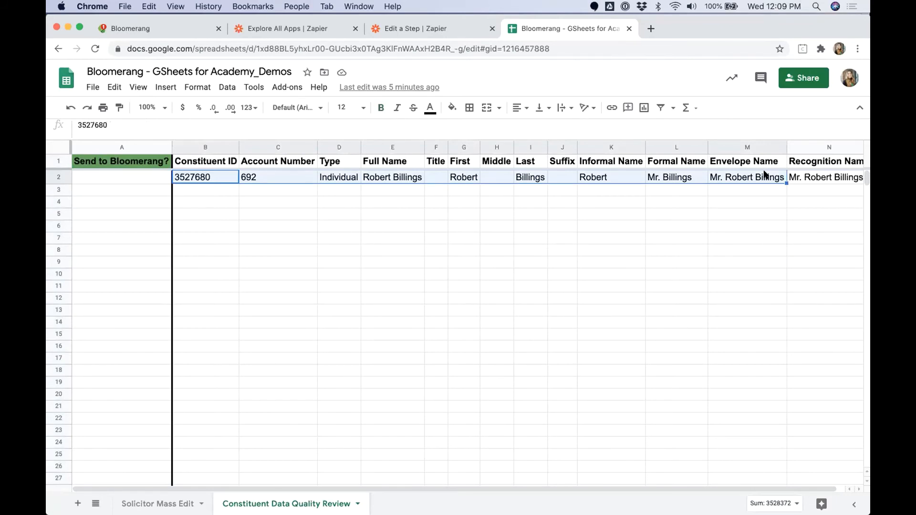
Step: Start a new zap with Bloomerang's New Constituent as the trigger
click(474, 33)
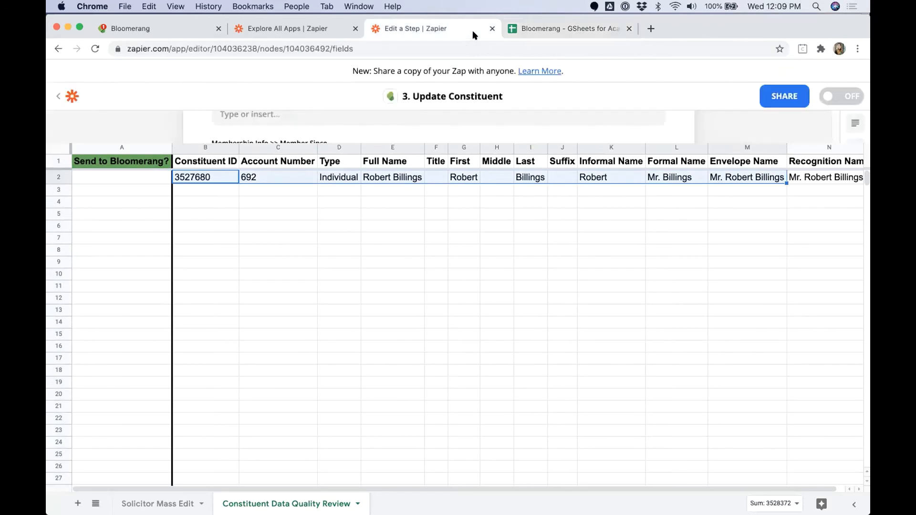
click(60, 97)
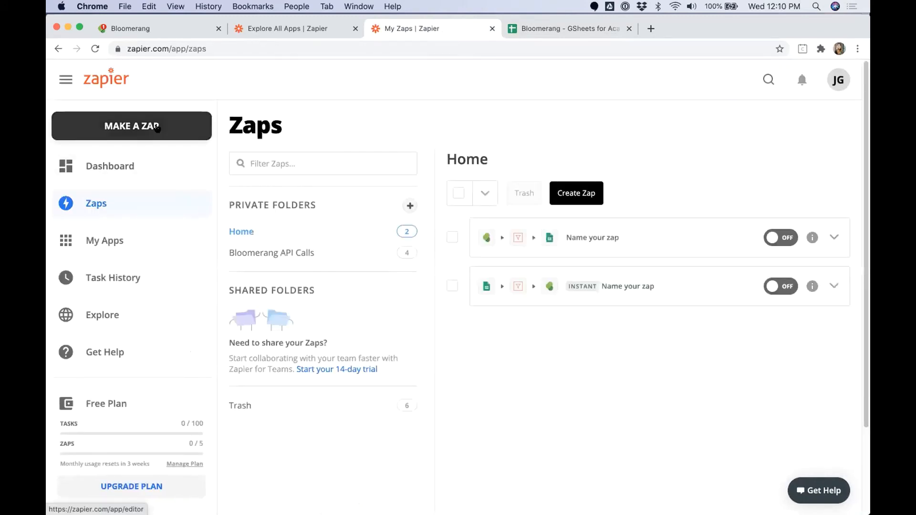
click(157, 128)
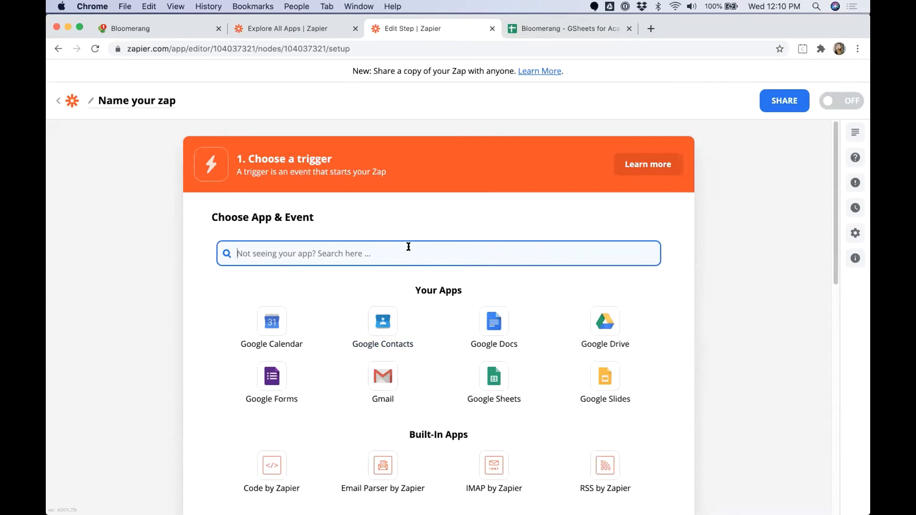
text(Bloomern)
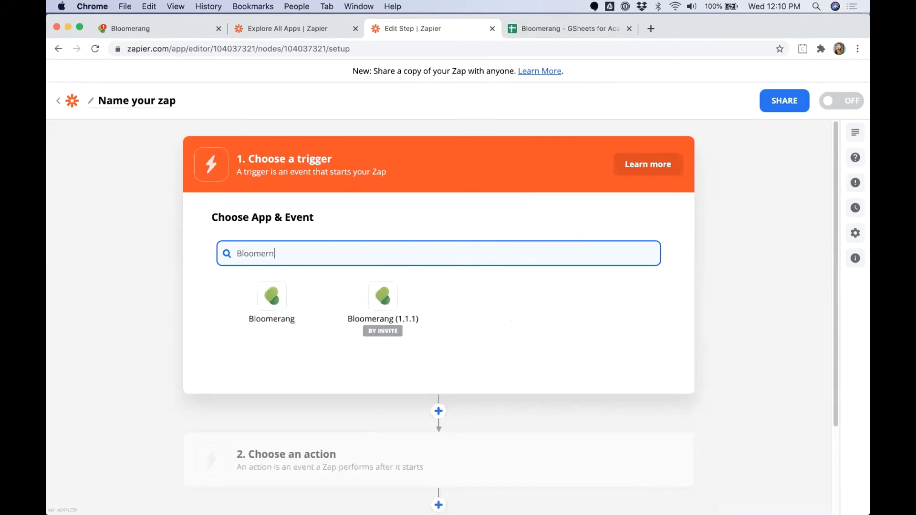
click(272, 298)
click(285, 321)
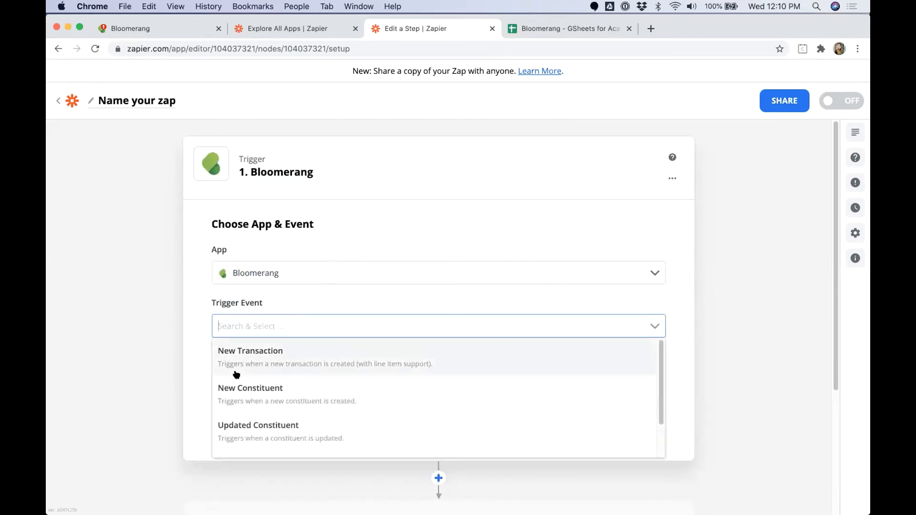
click(249, 395)
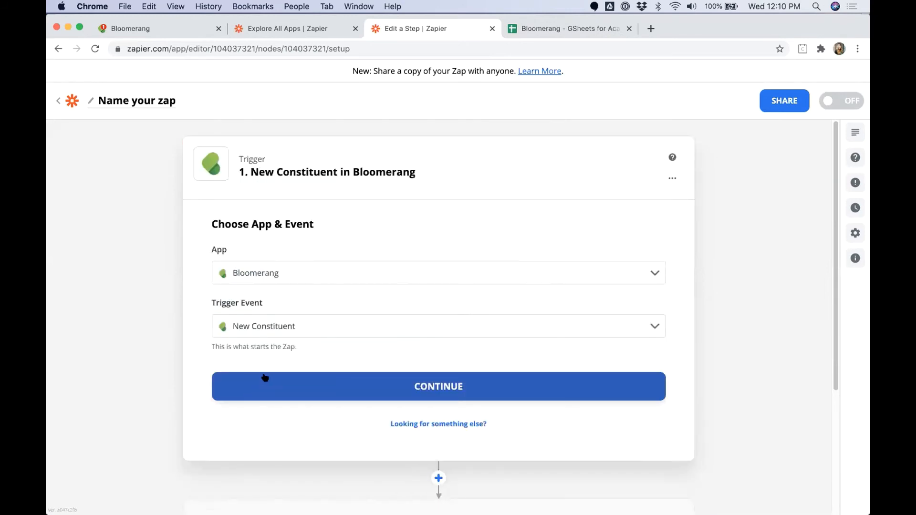
click(277, 389)
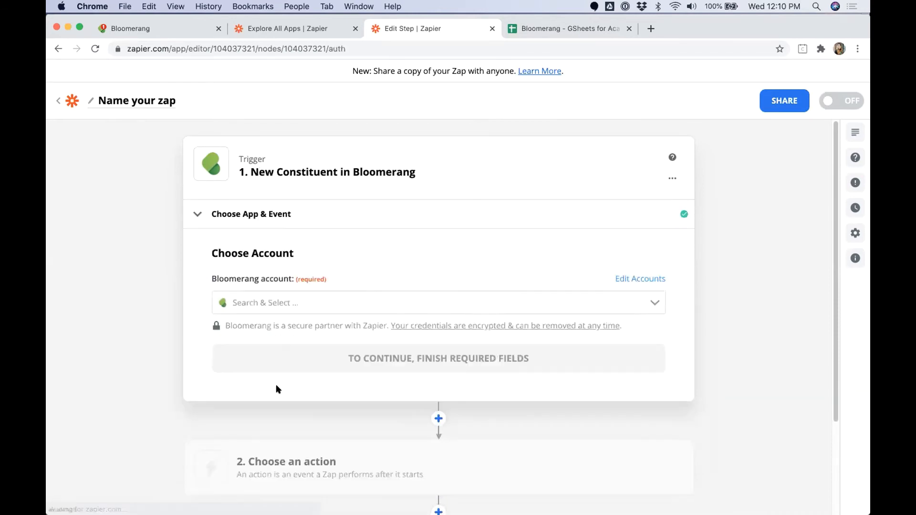
Step: Connect the Bloomerang account and leave the constituent Type filter empty
click(279, 300)
click(268, 332)
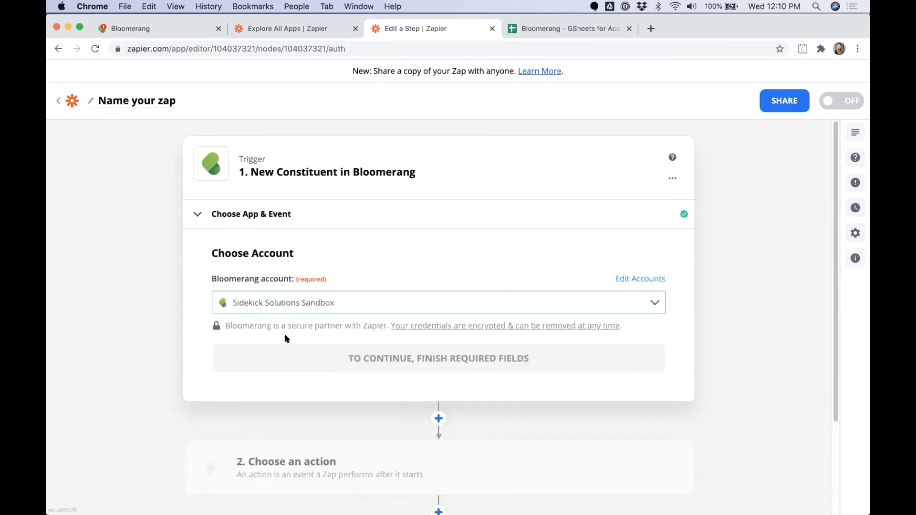
click(373, 357)
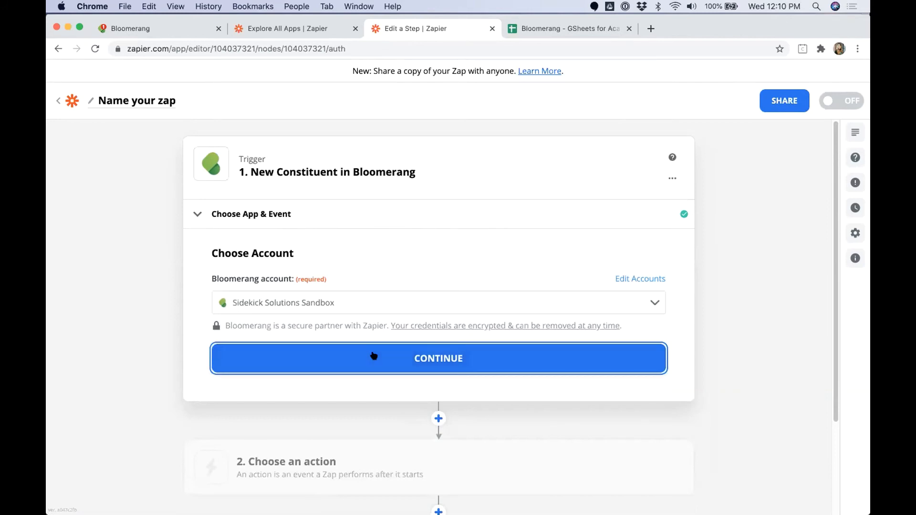
drag(209, 305, 230, 307)
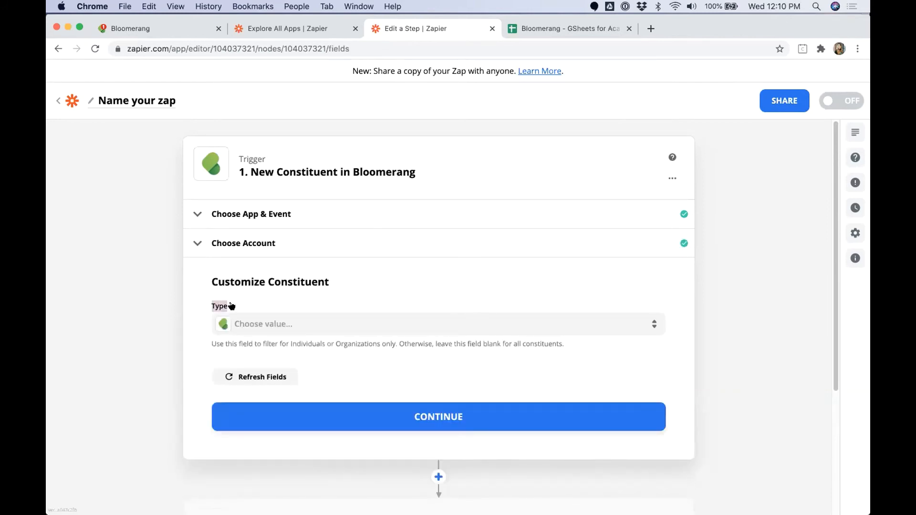
click(654, 324)
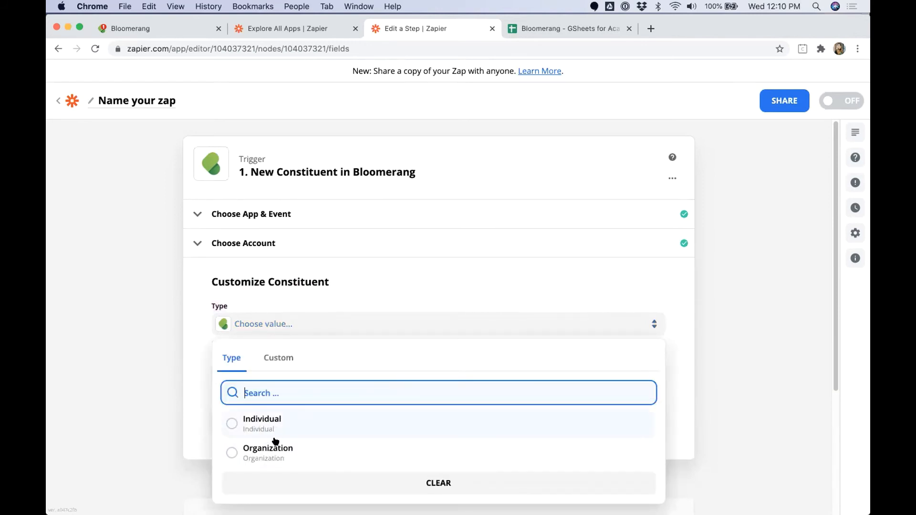
click(206, 359)
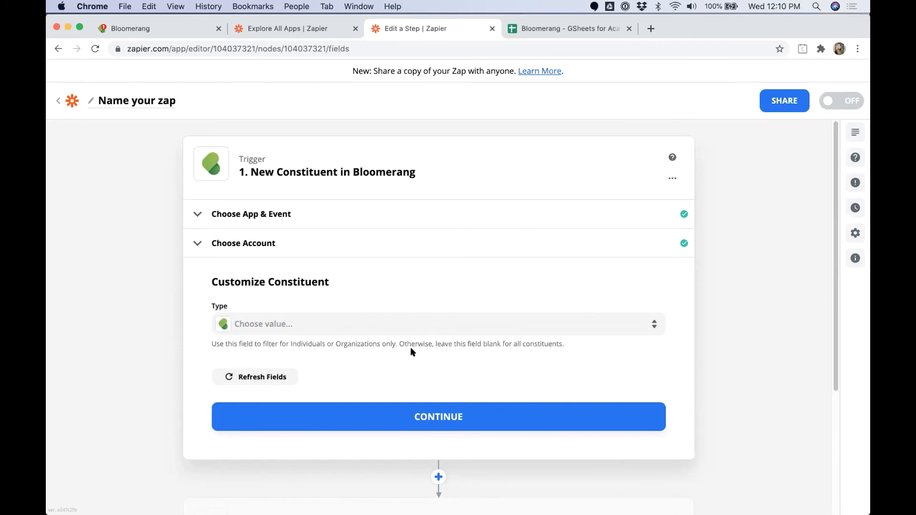
click(434, 414)
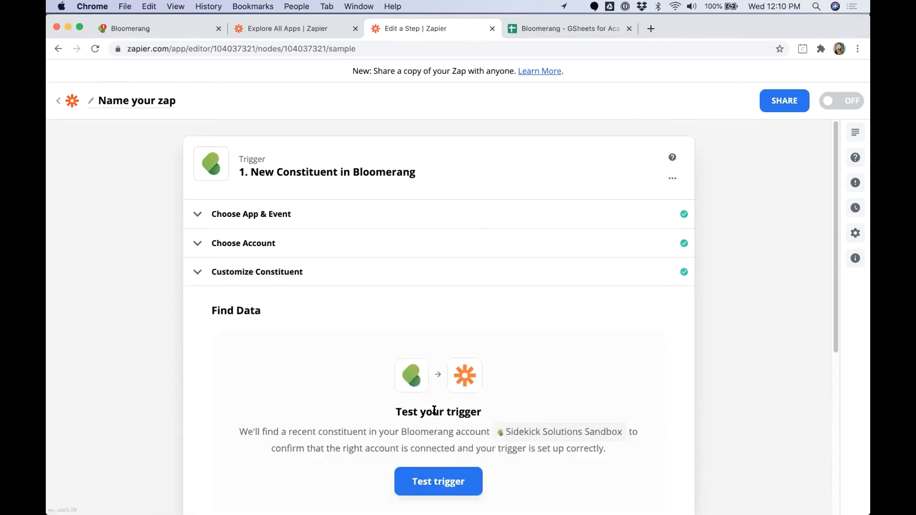
Step: Test the trigger and keep Constituent C as the sample constituent
click(440, 483)
scroll(509, 349, down, 1)
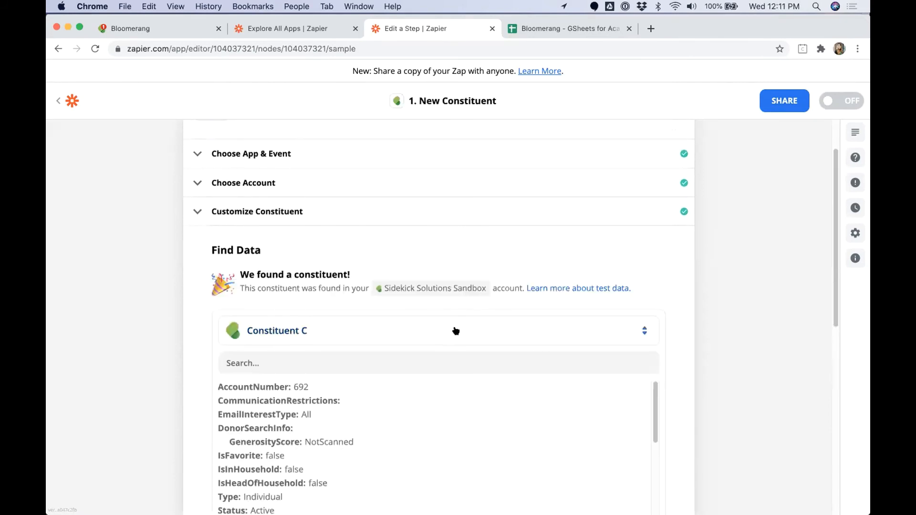
click(296, 330)
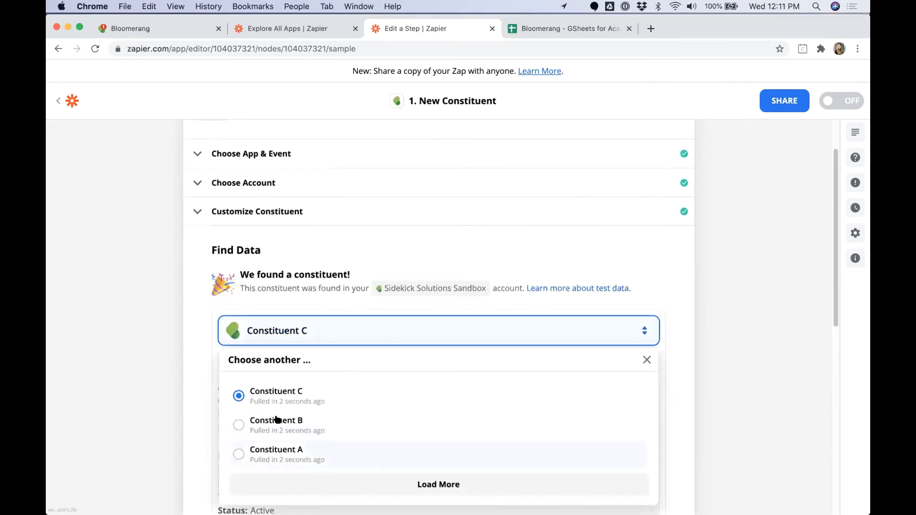
click(736, 380)
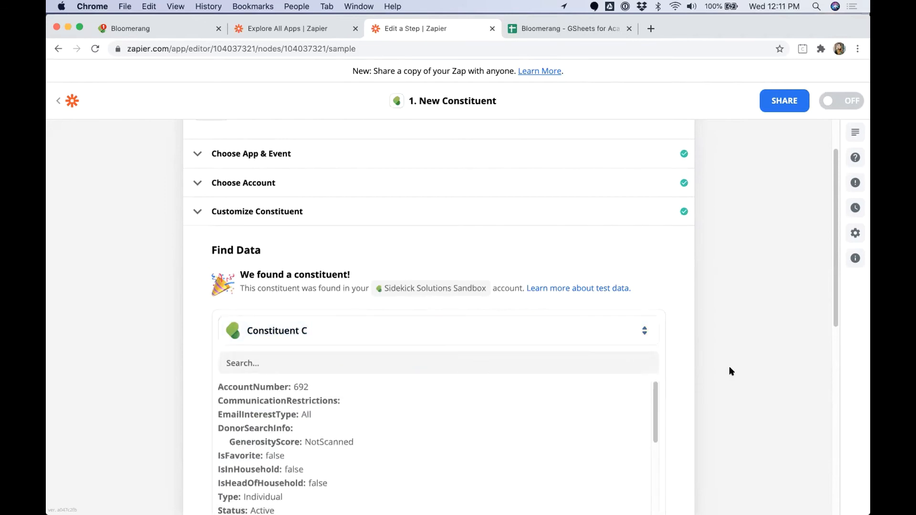
scroll(729, 367, down, 2)
scroll(729, 368, down, 2)
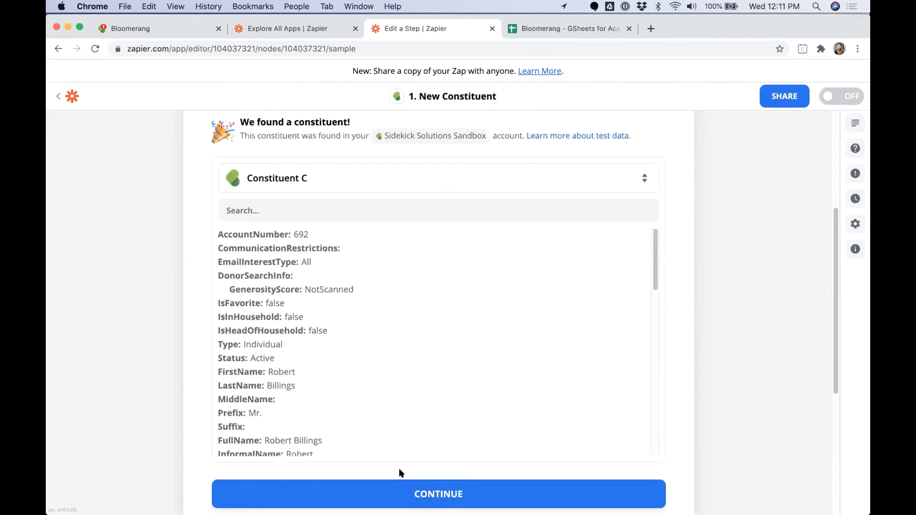
click(423, 494)
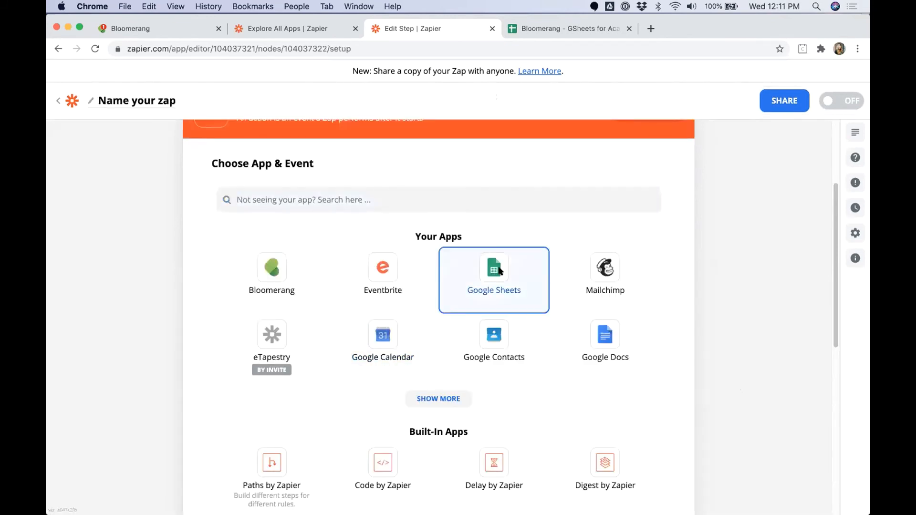
Step: Set the action to Google Sheets Create Spreadsheet Row with the connected Google Sheets account
click(497, 272)
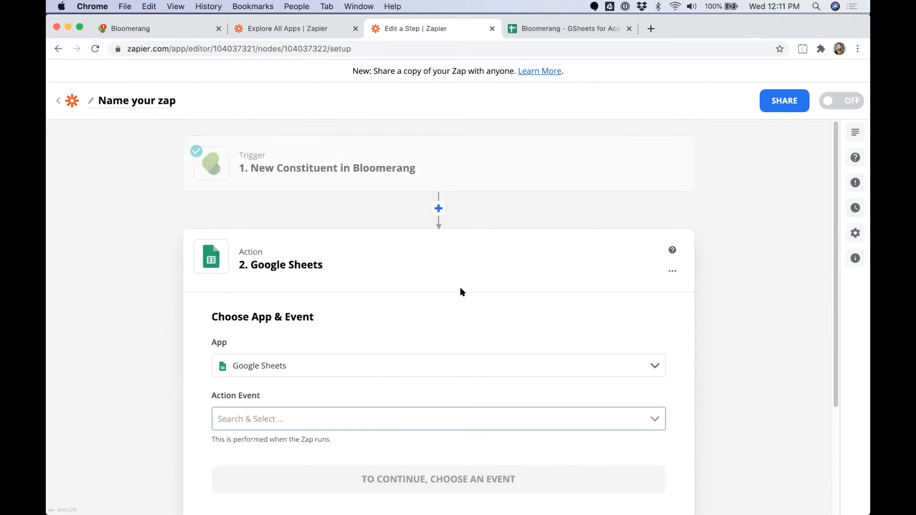
click(287, 416)
scroll(107, 365, down, 1)
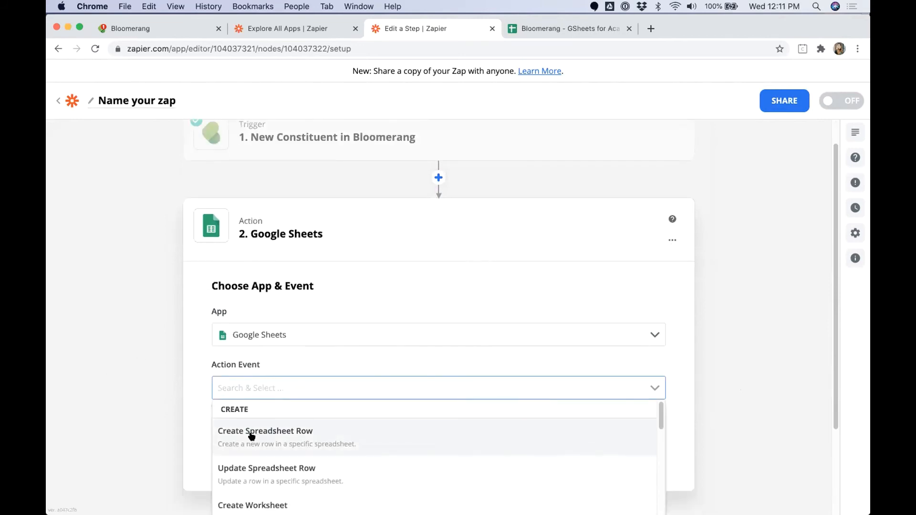
click(236, 437)
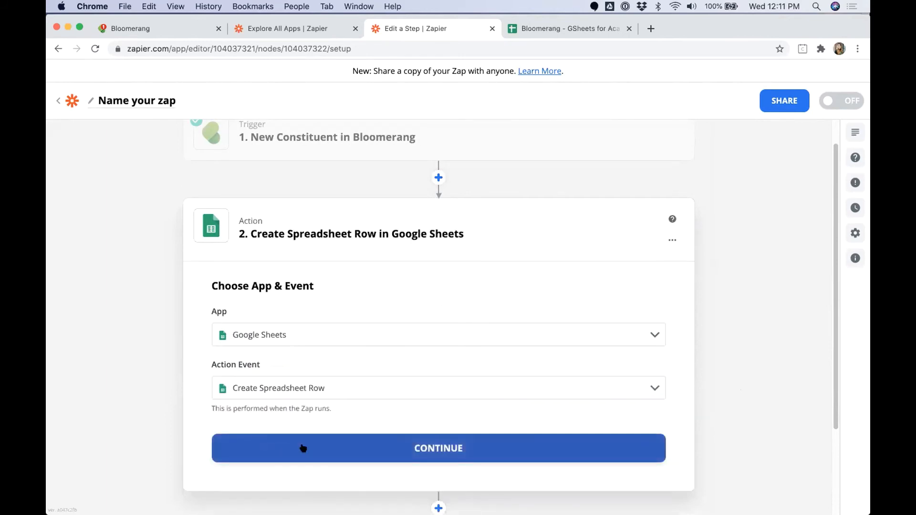
click(303, 449)
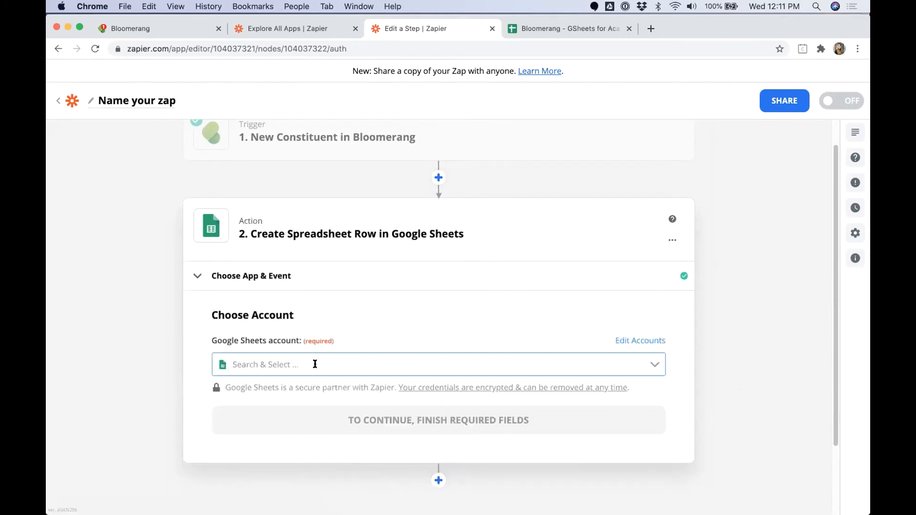
click(315, 364)
click(301, 394)
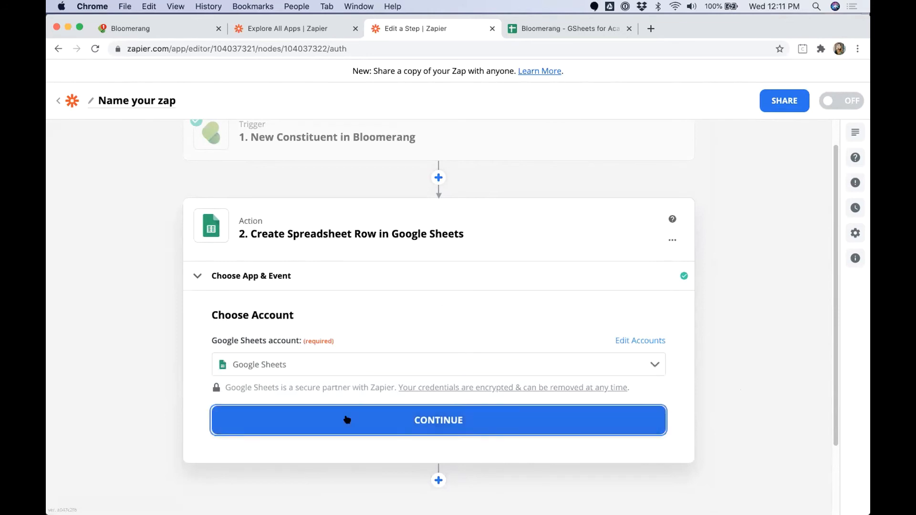
click(342, 416)
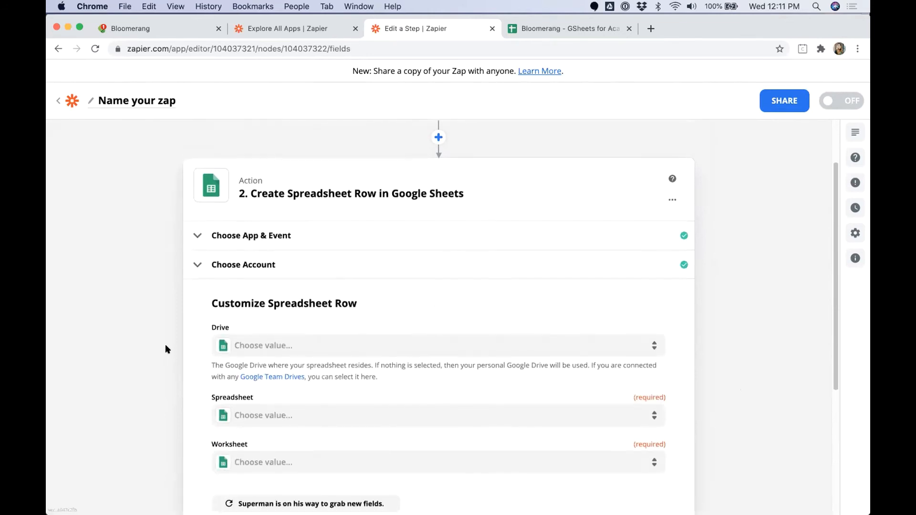
Step: Target the Constituent Data Quality Review worksheet in Bloomerang - GSheets for Academy_Demos and refresh its fields
click(265, 405)
text(Bloo)
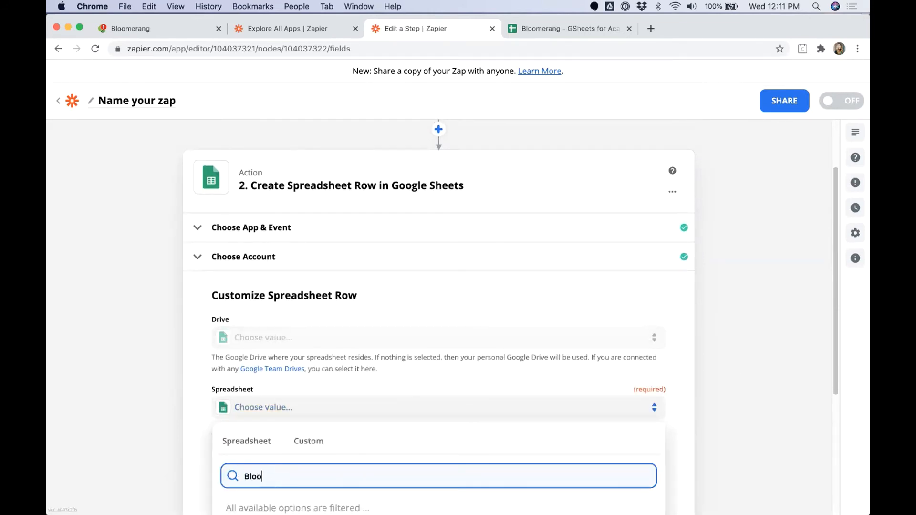
text(merang)
click(310, 499)
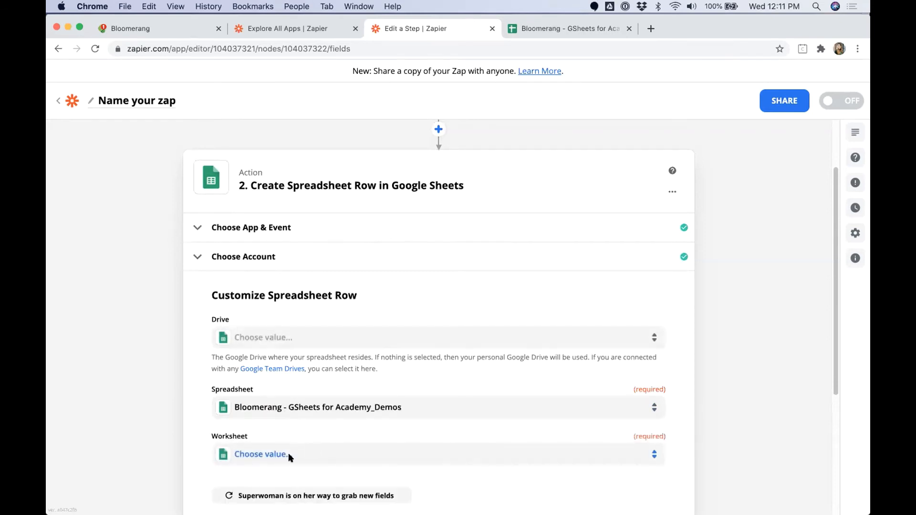
click(313, 453)
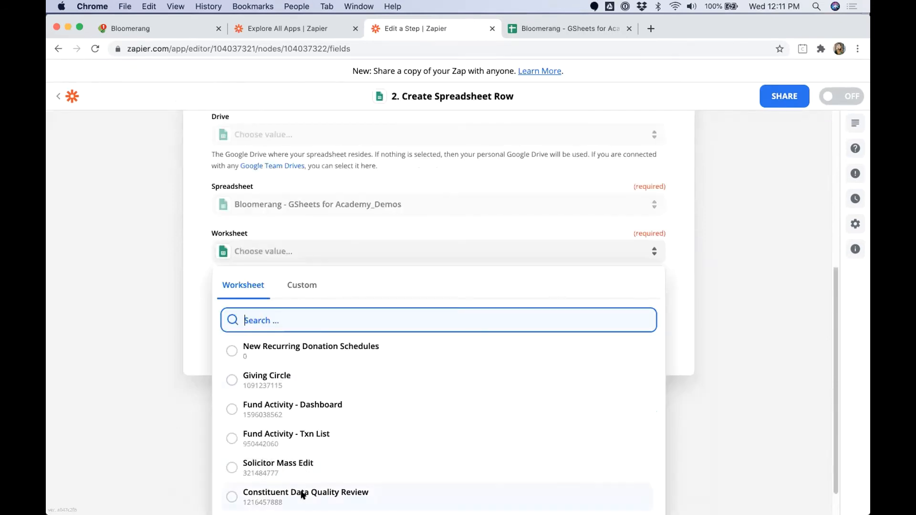
click(303, 494)
click(276, 299)
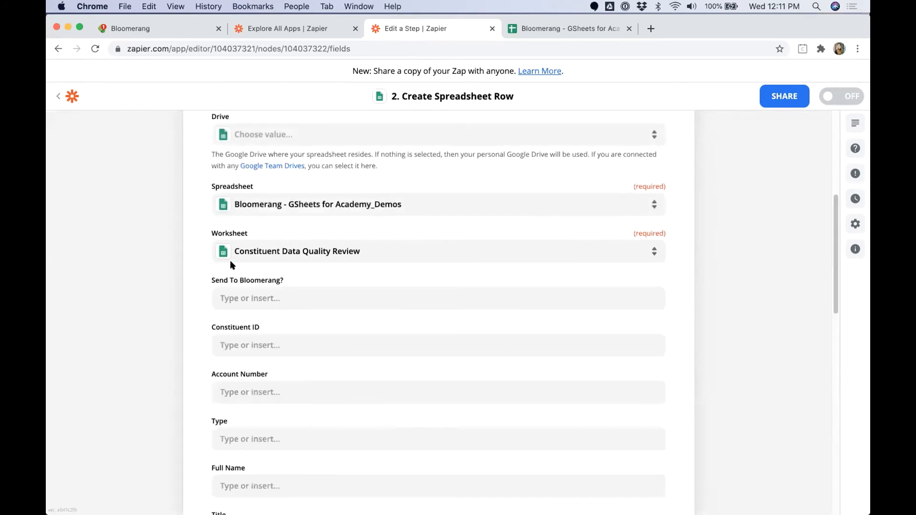
click(567, 30)
click(206, 161)
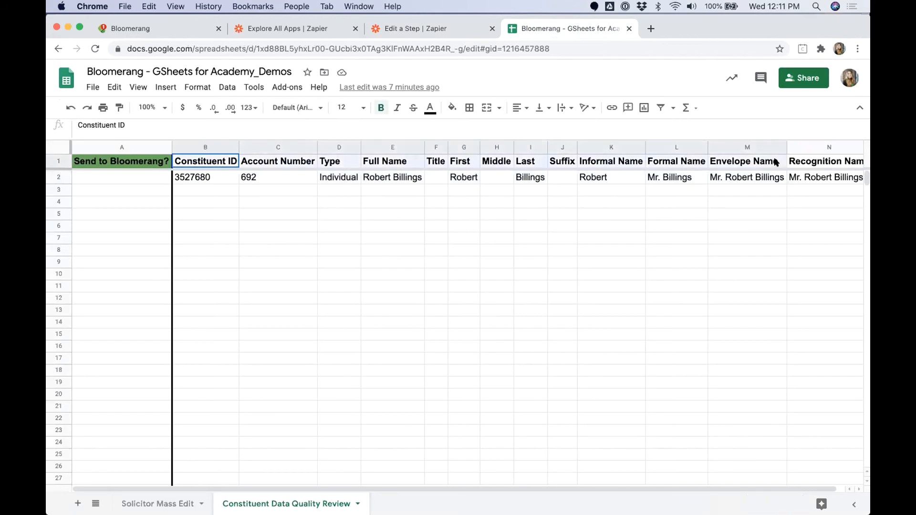
click(210, 179)
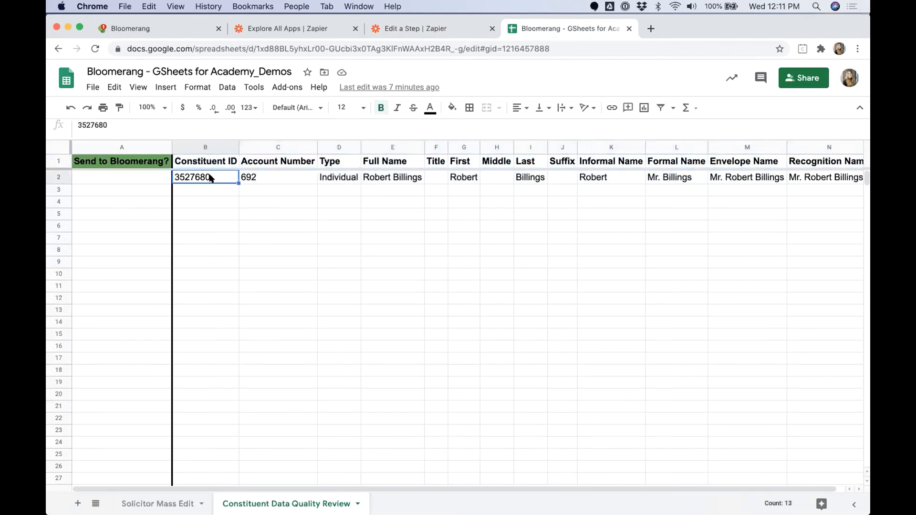
click(212, 147)
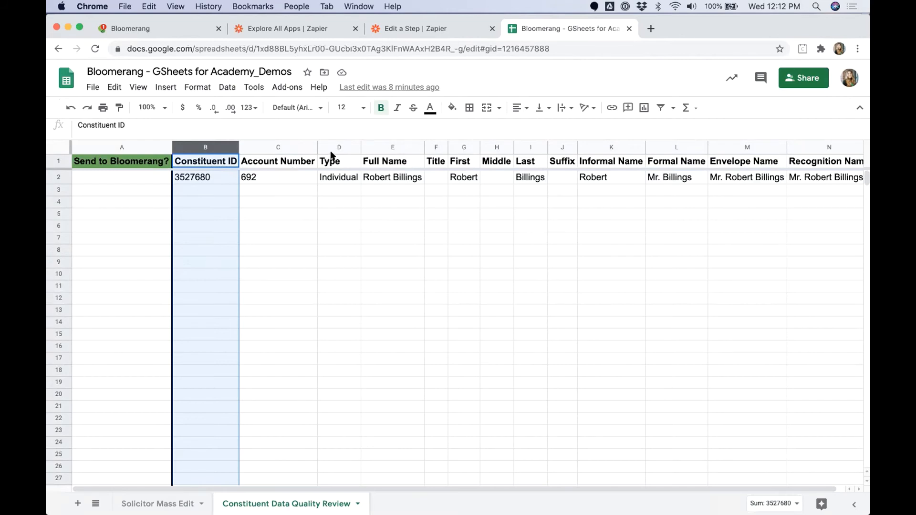
Step: Map the trigger's Account Id into Constituent ID and Account Number into Account Number
click(444, 30)
click(258, 345)
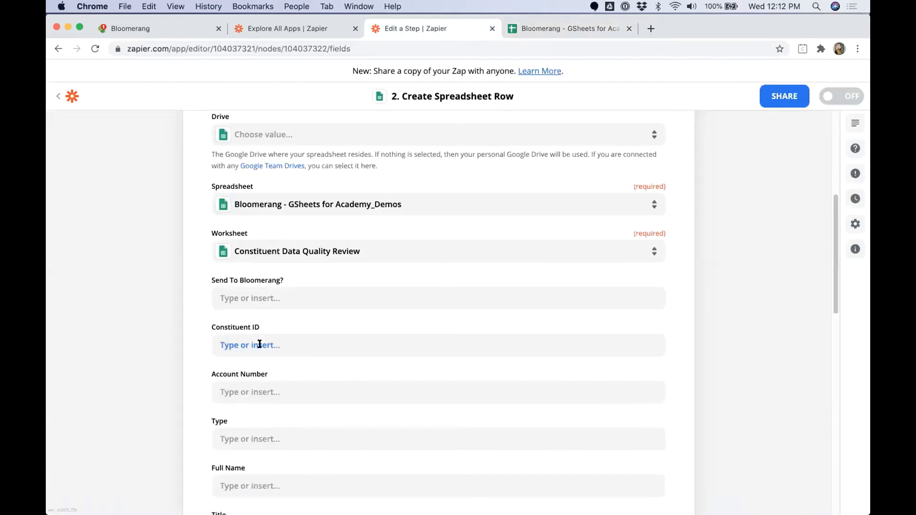
click(287, 406)
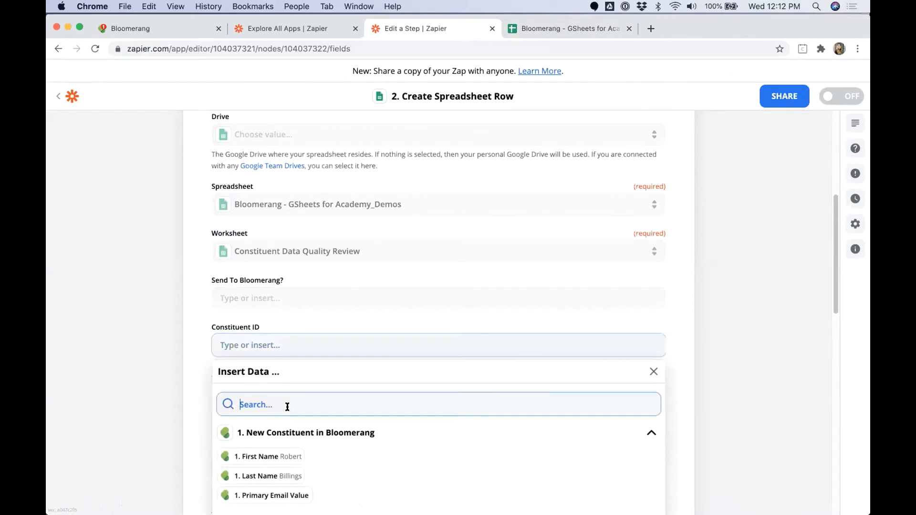
text(Account)
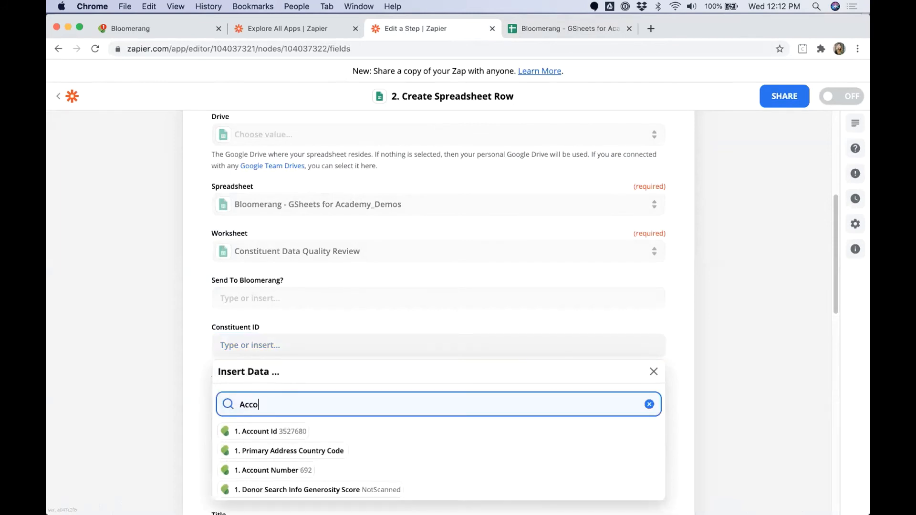
click(268, 432)
click(168, 381)
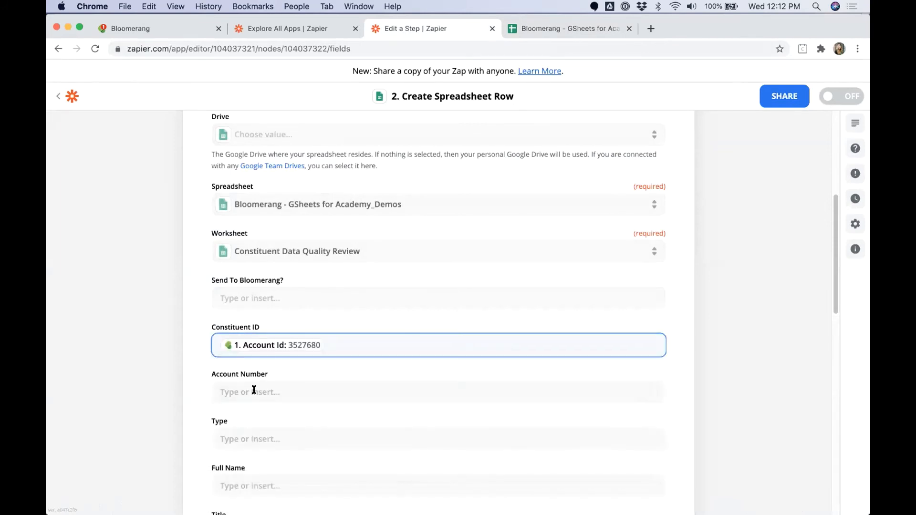
click(254, 391)
click(259, 456)
text(Account Number)
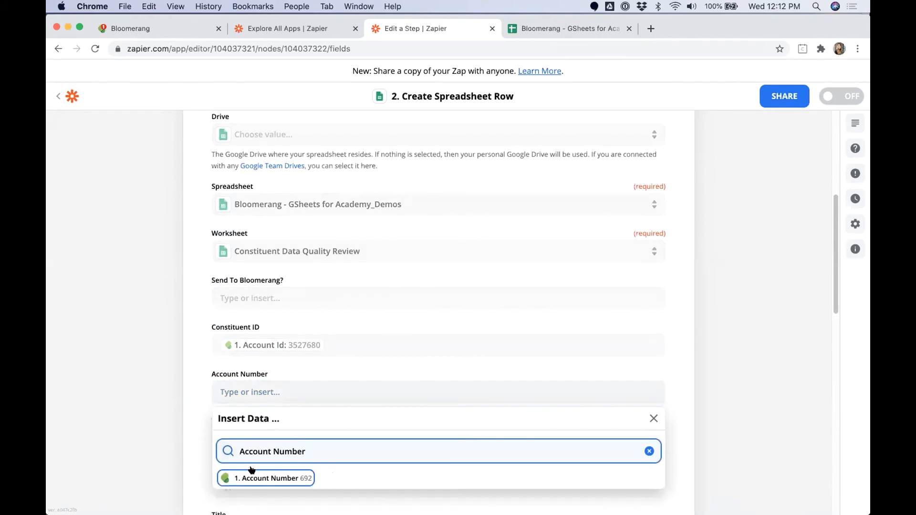
click(252, 478)
Step: Map the trigger's Informal Name value into the Informal Name field
scroll(168, 401, down, 3)
scroll(225, 266, down, 2)
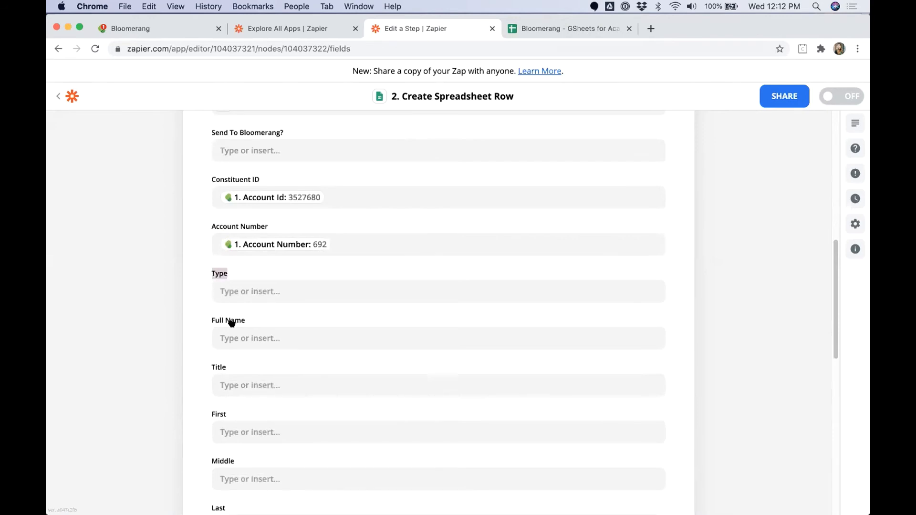
scroll(188, 344, down, 3)
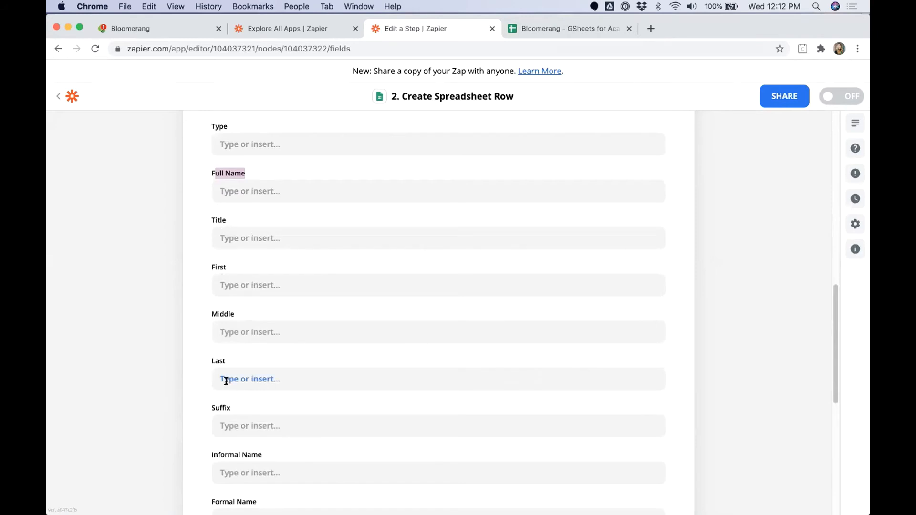
scroll(224, 378, down, 3)
scroll(227, 377, down, 4)
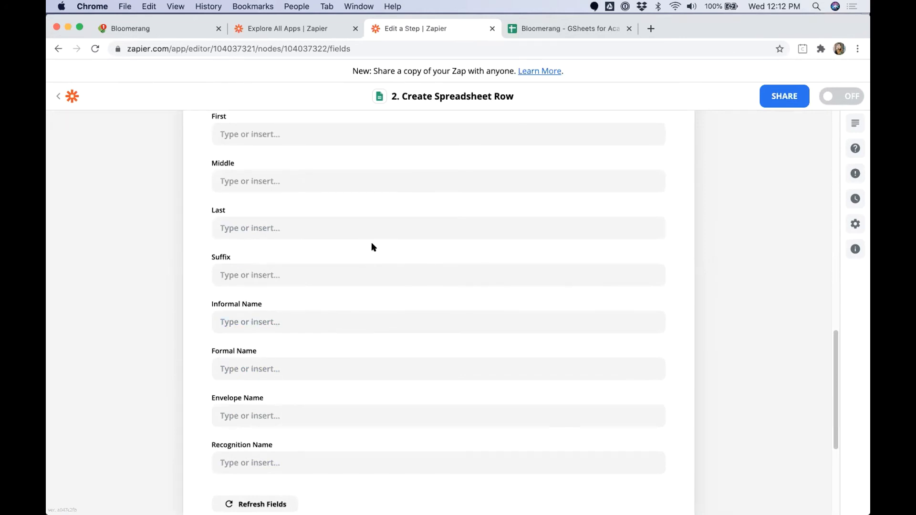
click(246, 316)
click(259, 373)
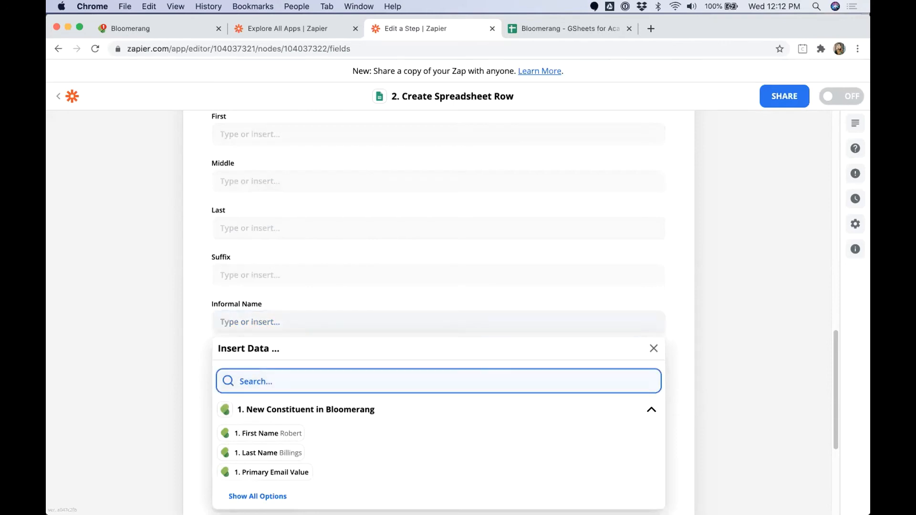
text(inform)
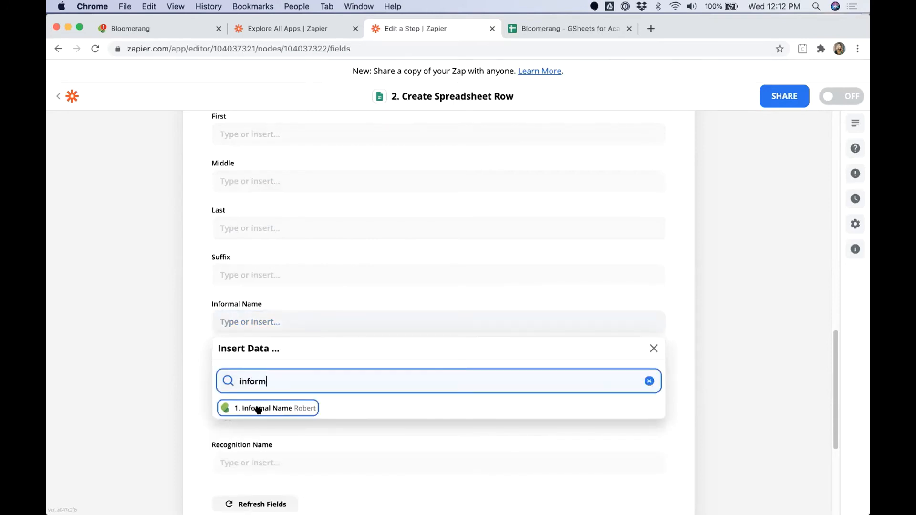
click(258, 409)
click(168, 368)
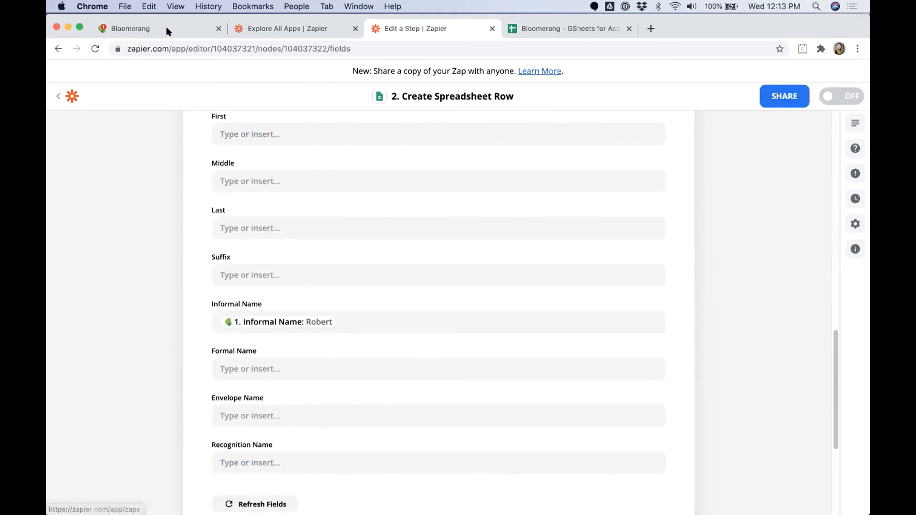
click(132, 31)
Step: Create a new Individual constituent with the entered first and last names, title Miss, and save it
mouse_move(191, 137)
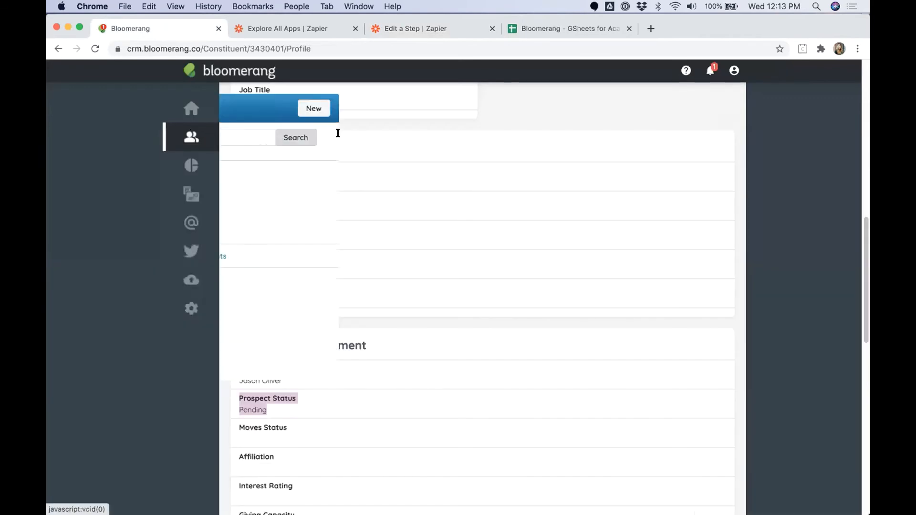
click(399, 108)
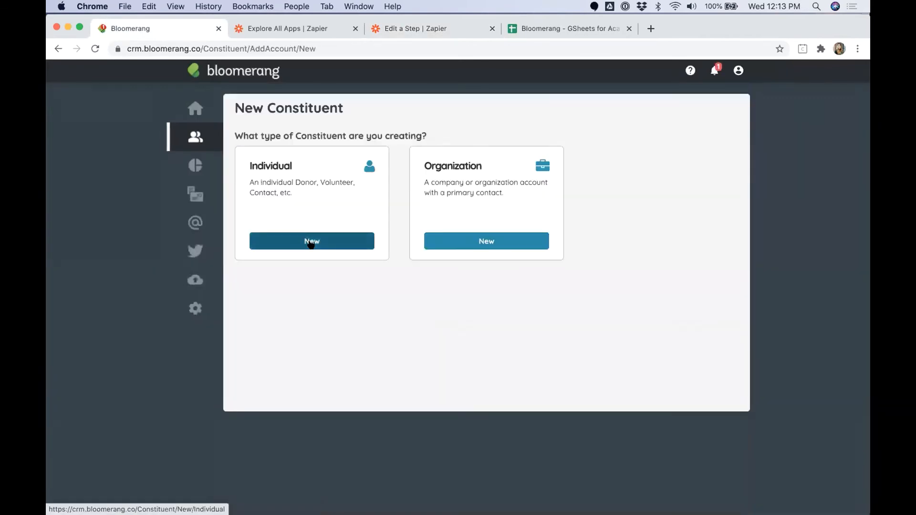
click(311, 240)
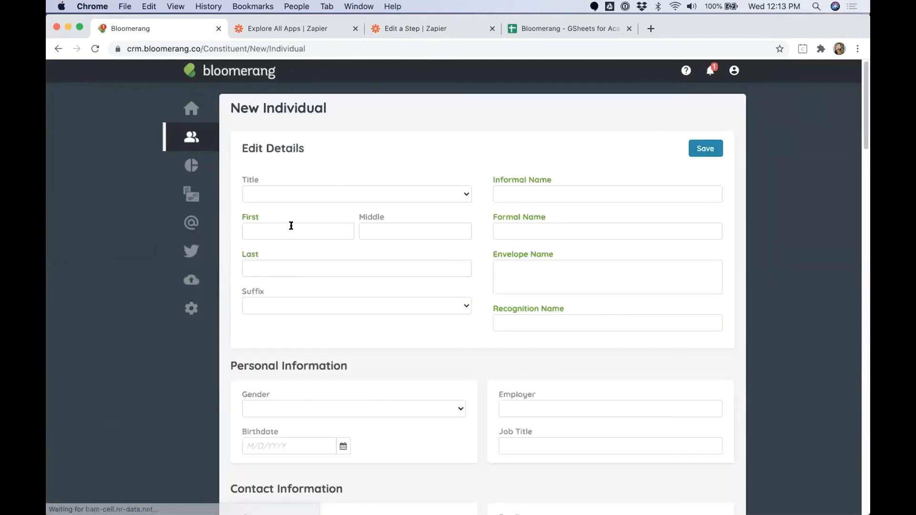
click(291, 226)
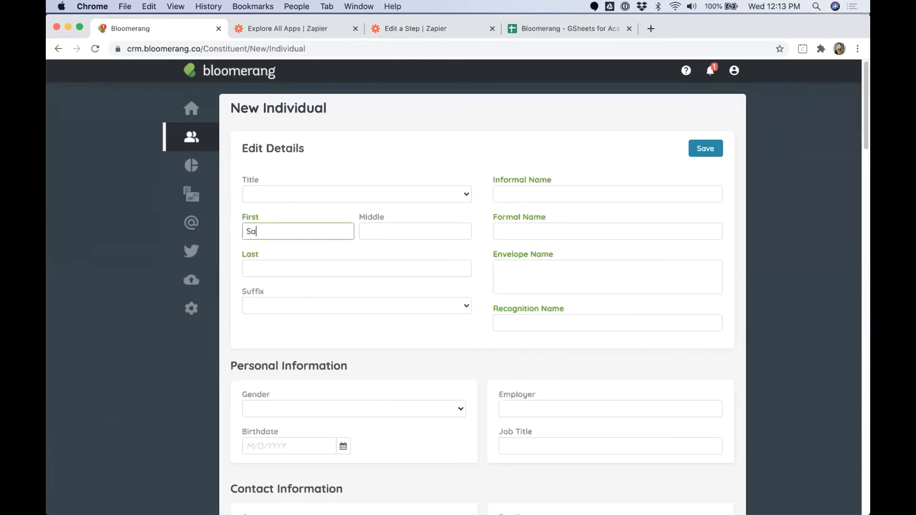
key(Tab)
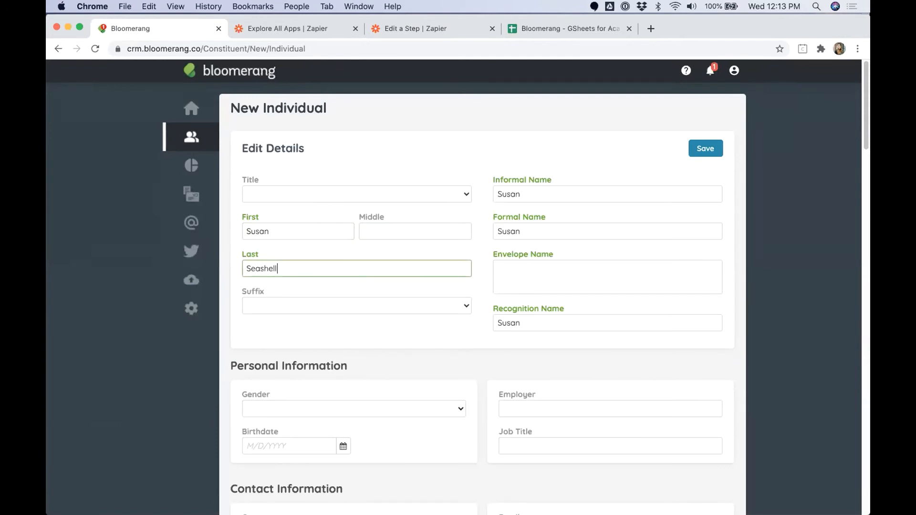
key(Tab)
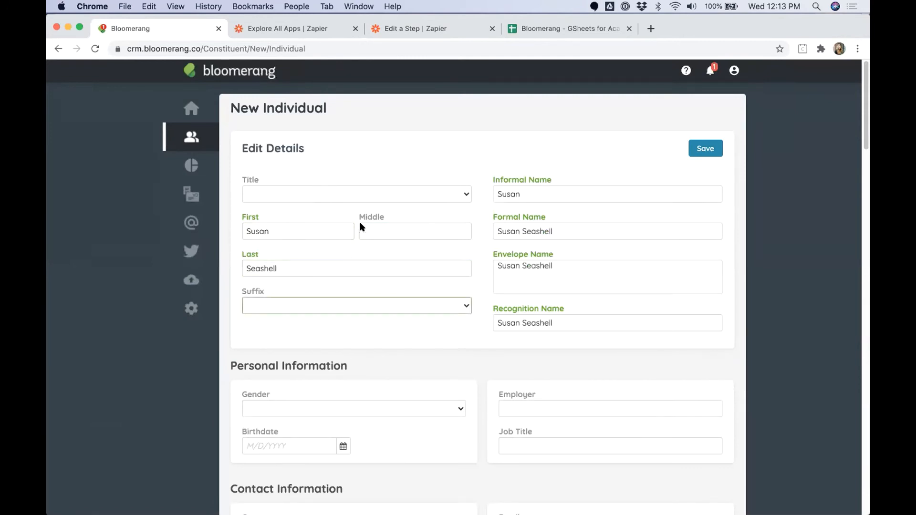
click(465, 196)
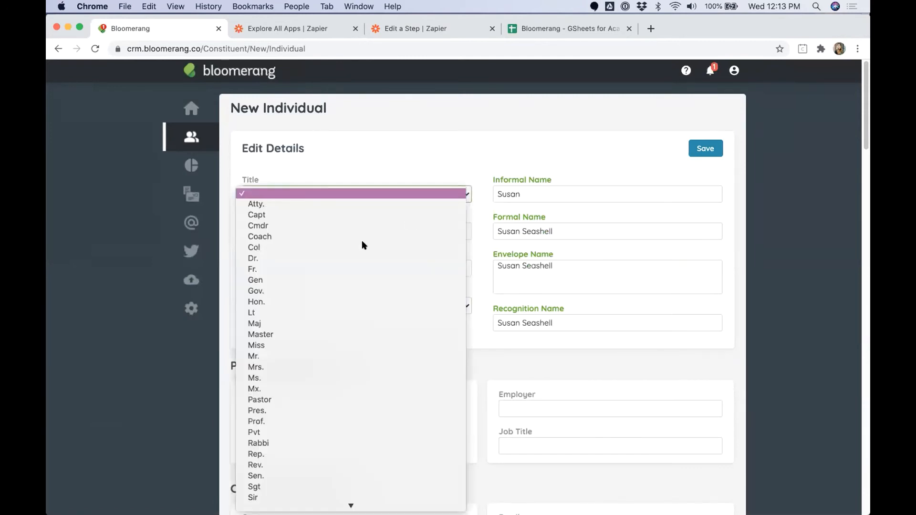
click(344, 346)
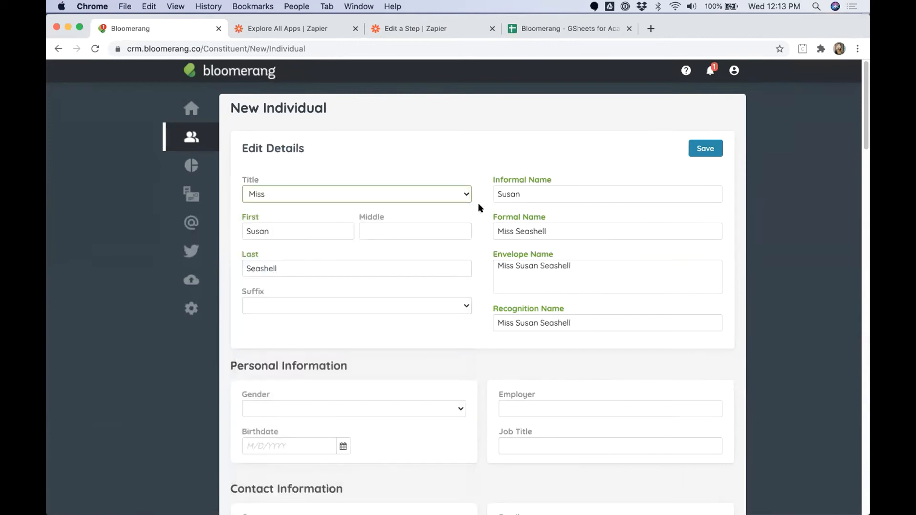
click(707, 151)
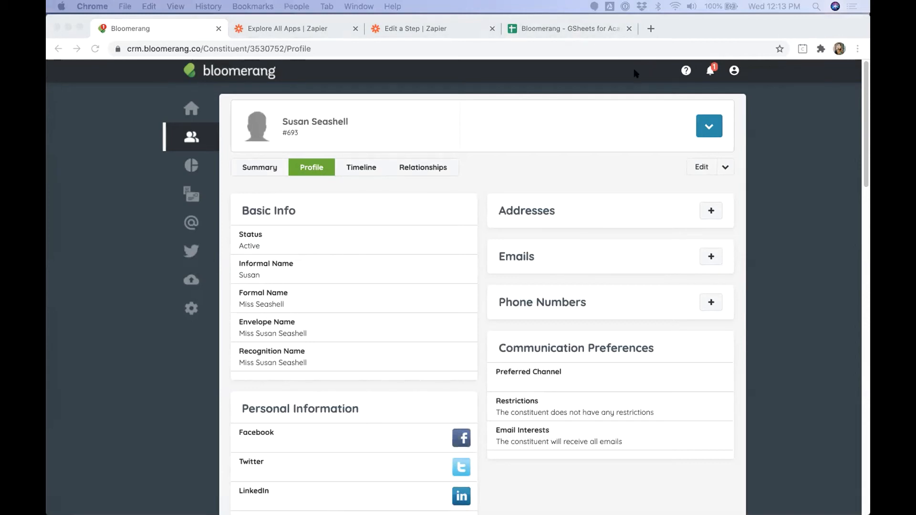
Step: Review the new row 3 constituent's ID, account, type and name cells
click(601, 32)
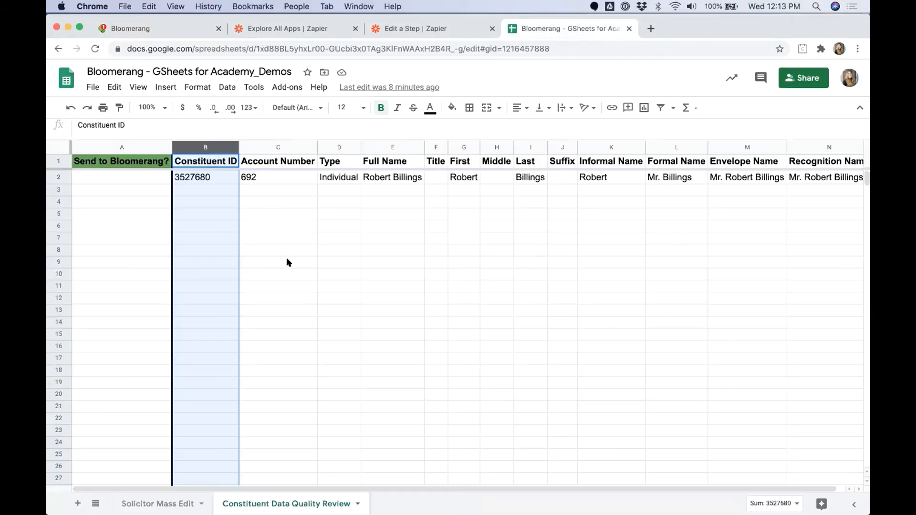
click(286, 260)
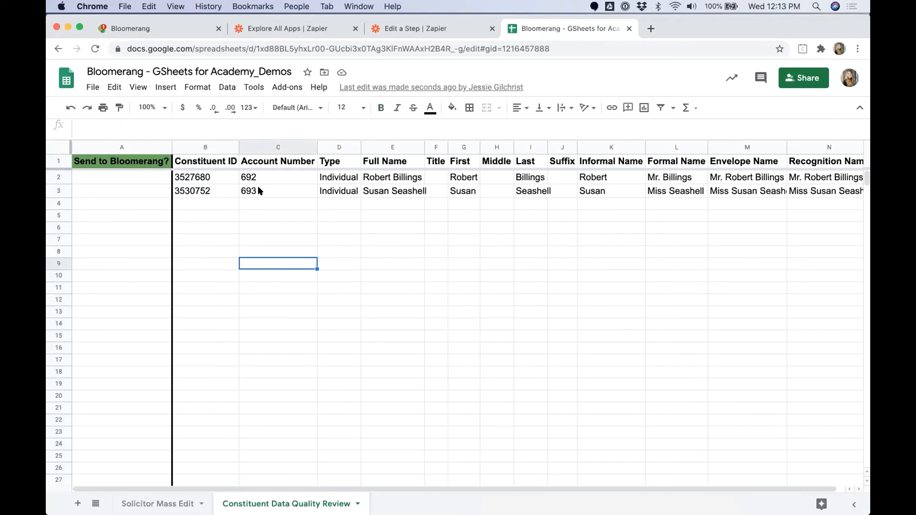
drag(207, 192, 416, 190)
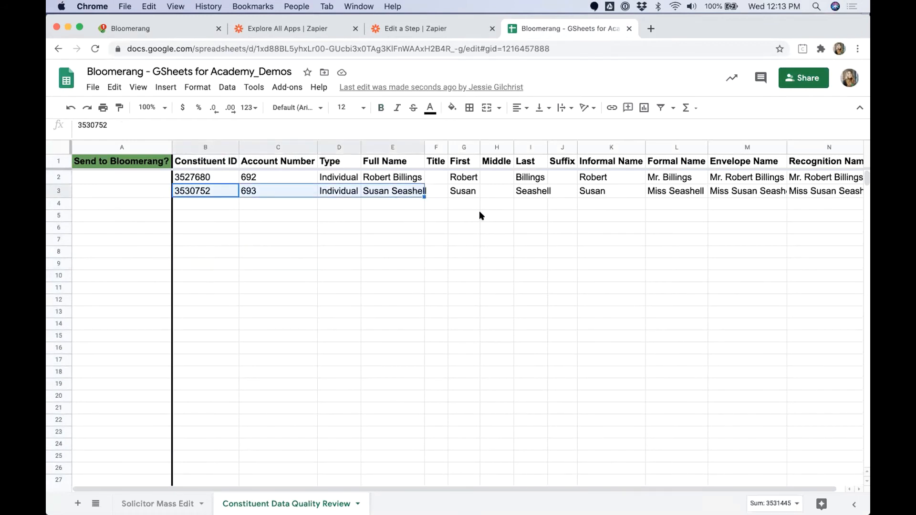
click(522, 199)
click(466, 191)
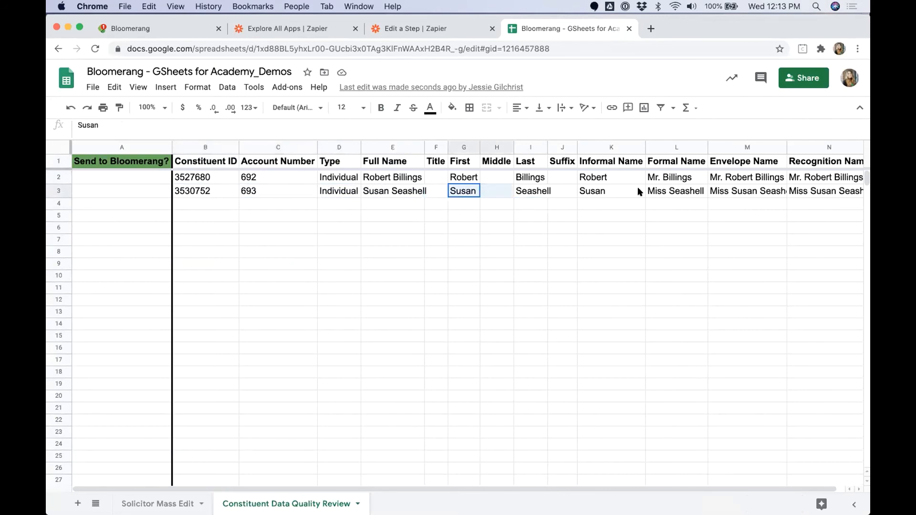
shift+click(640, 190)
drag(507, 487, 549, 485)
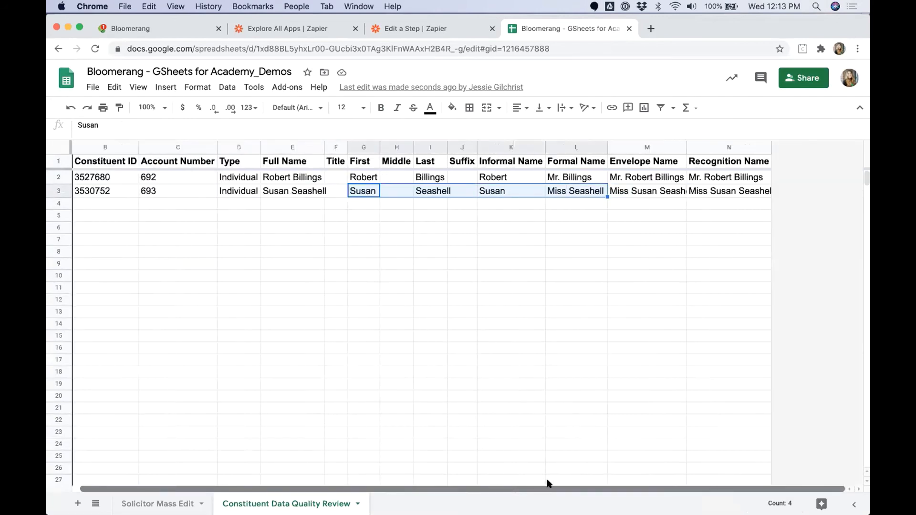
drag(721, 191, 352, 190)
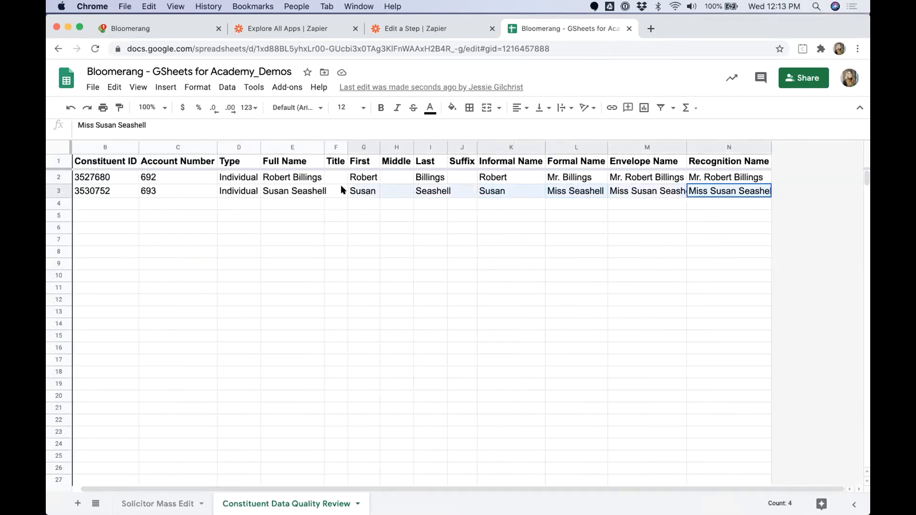
Step: Compare row 3's empty Title and formal, envelope and recognition names against row 2, then return to Zaps
click(331, 189)
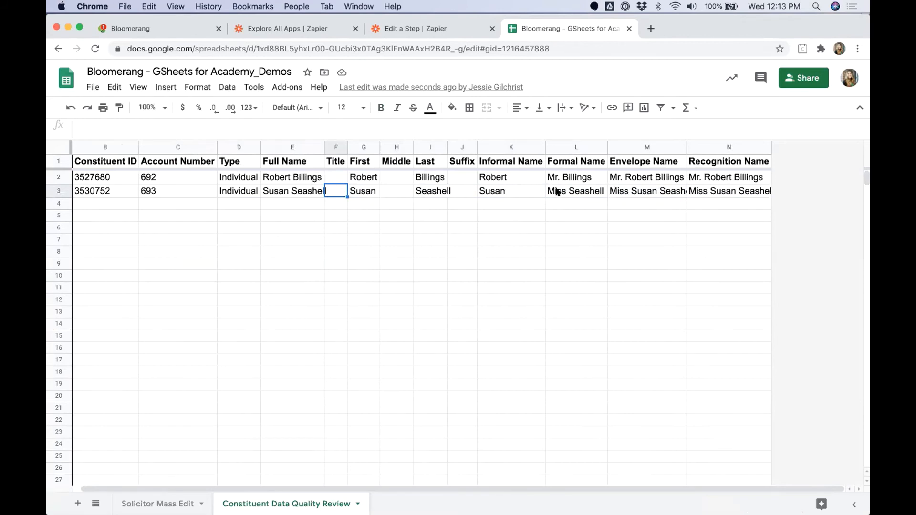
drag(572, 191, 716, 191)
drag(594, 179, 706, 179)
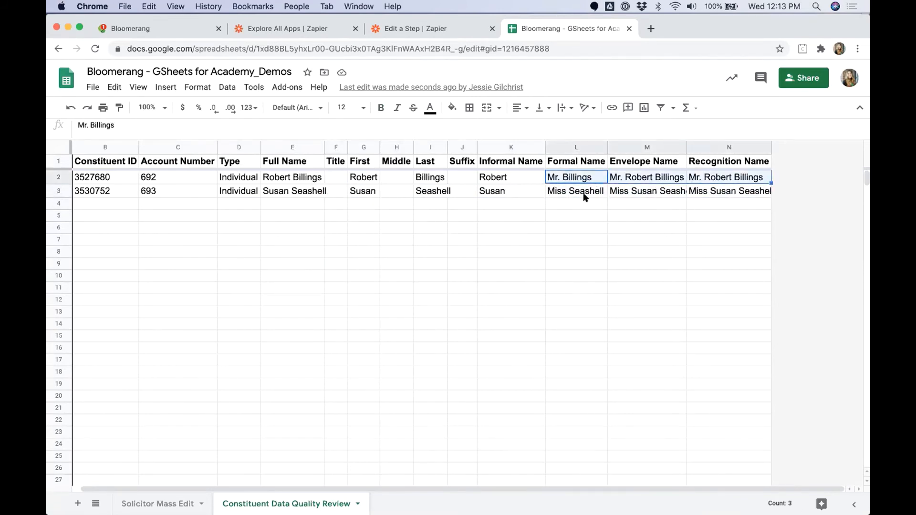
drag(581, 489, 555, 489)
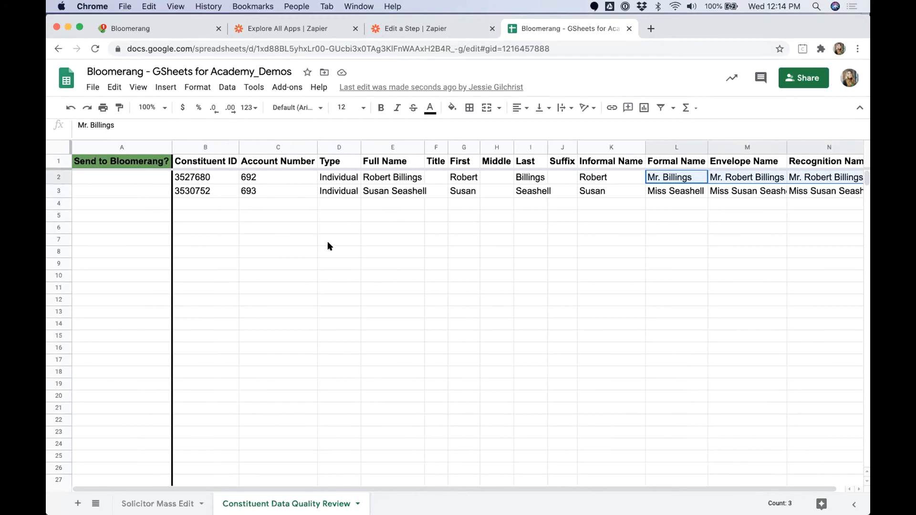
click(406, 32)
click(57, 95)
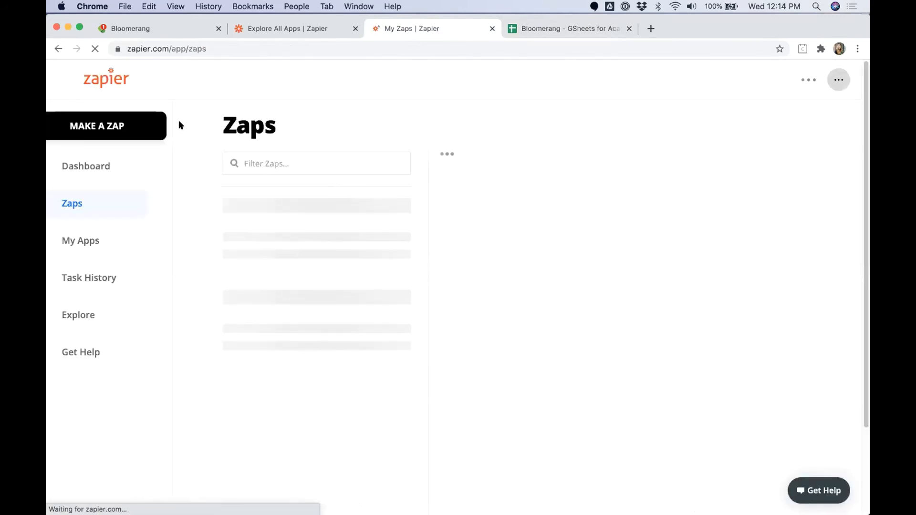
Step: Start a new zap triggered by Google Sheets New or Updated Spreadsheet Row on the connected account
click(181, 126)
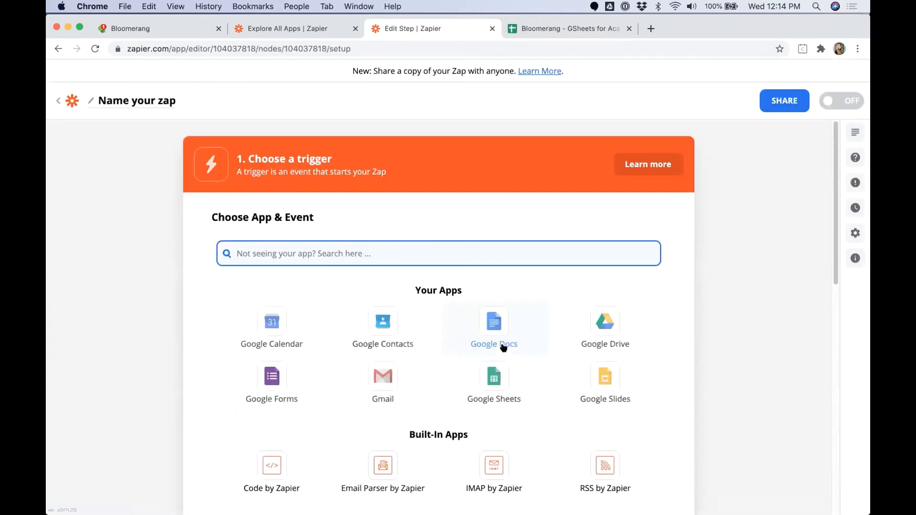
click(489, 355)
click(304, 325)
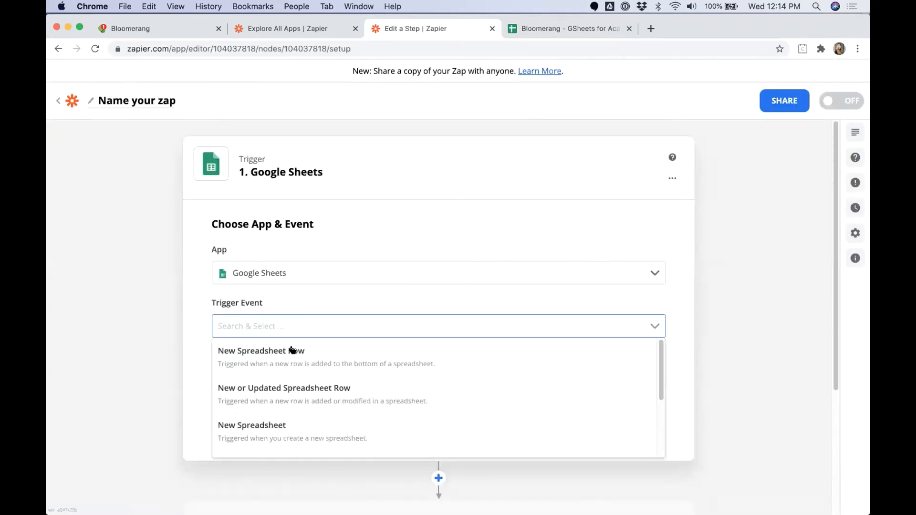
click(259, 392)
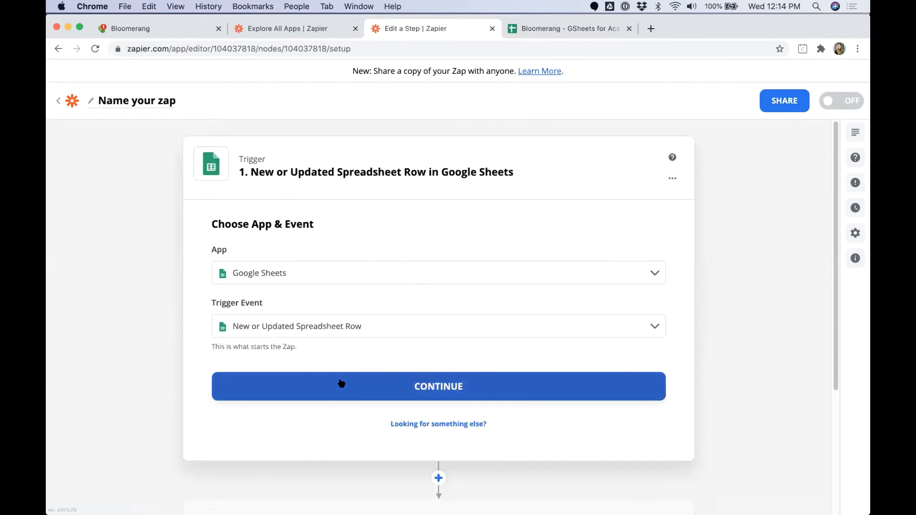
click(343, 383)
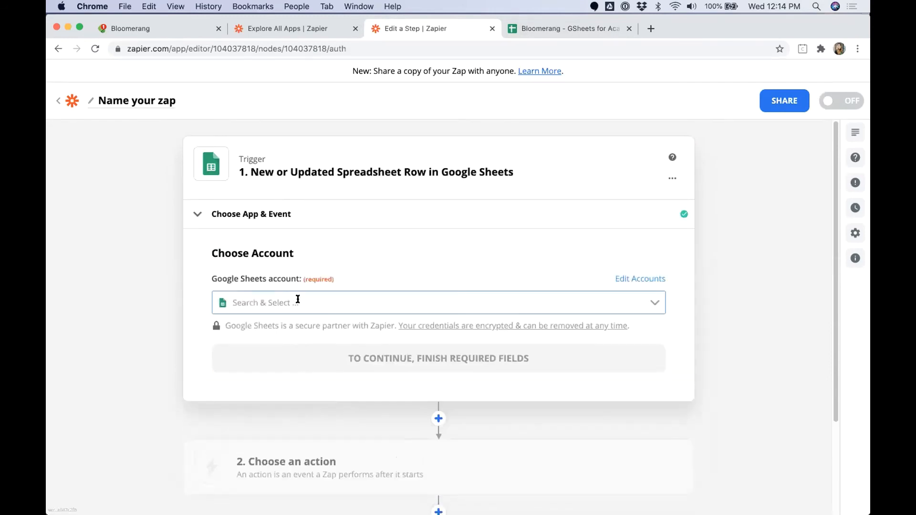
click(300, 302)
click(300, 336)
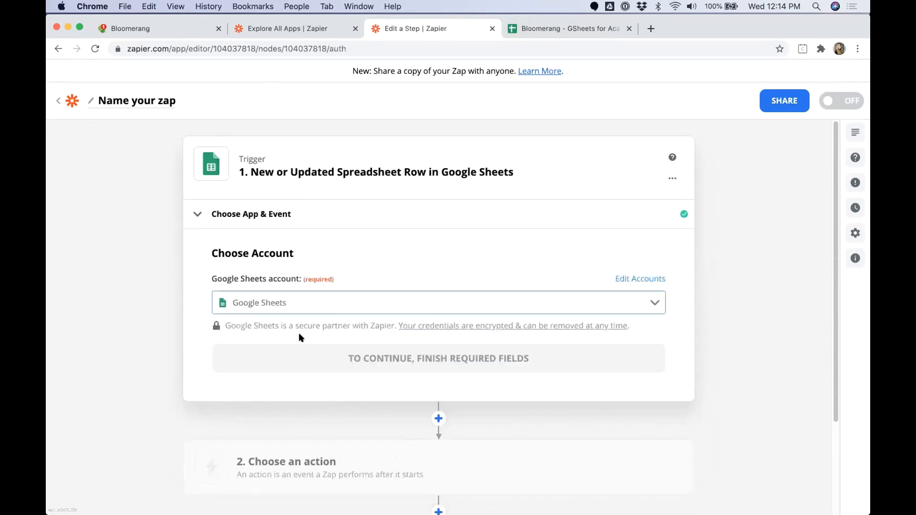
click(346, 355)
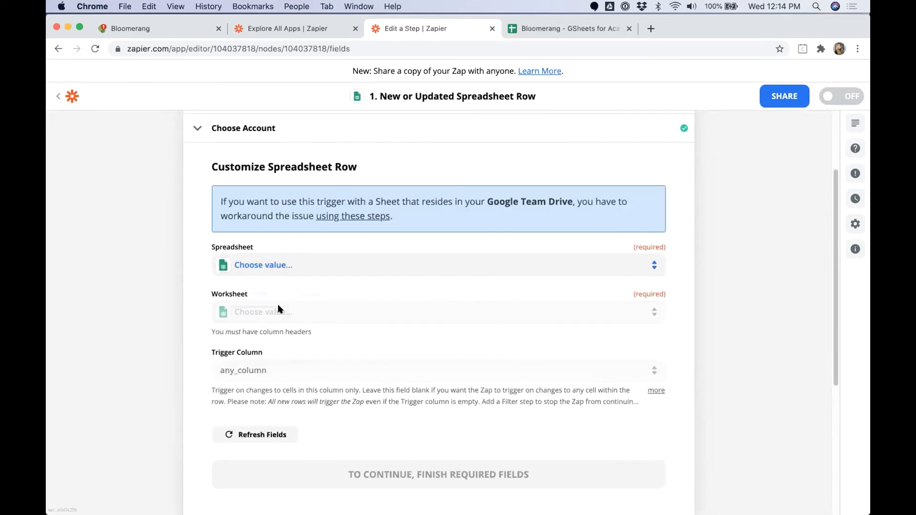
Step: Point the trigger at the Constituent Data Quality Review worksheet, watching the Send to Bloomerang? column
click(286, 265)
text(Bloomernag)
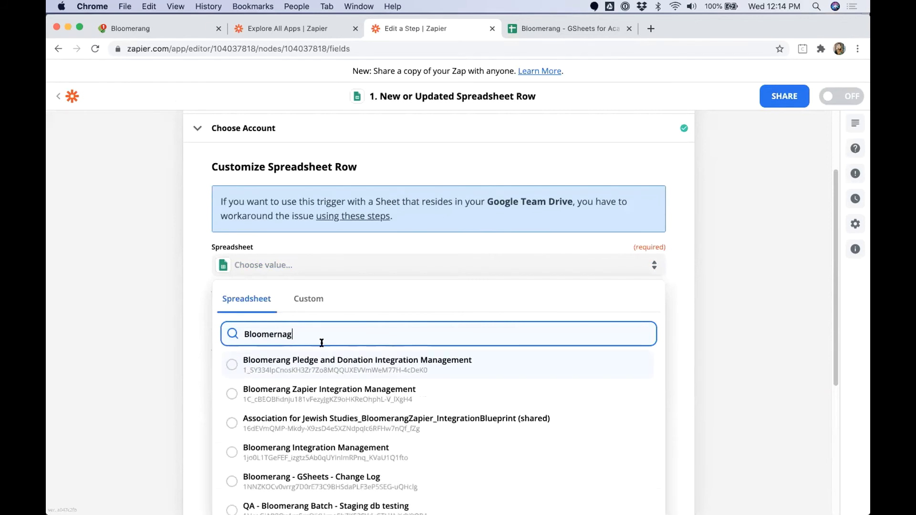
key(BackSpace)
key(BackSpace)
key(BackSpace)
text(ang)
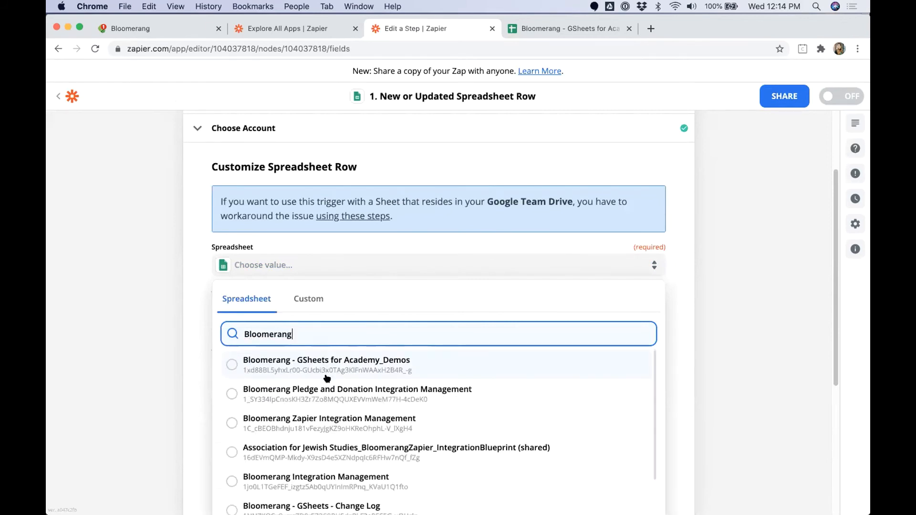
click(328, 366)
click(324, 312)
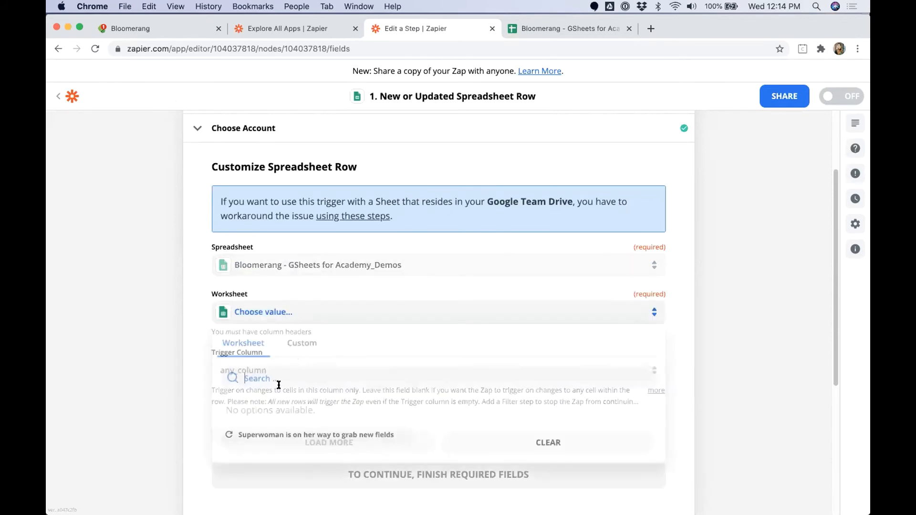
click(276, 411)
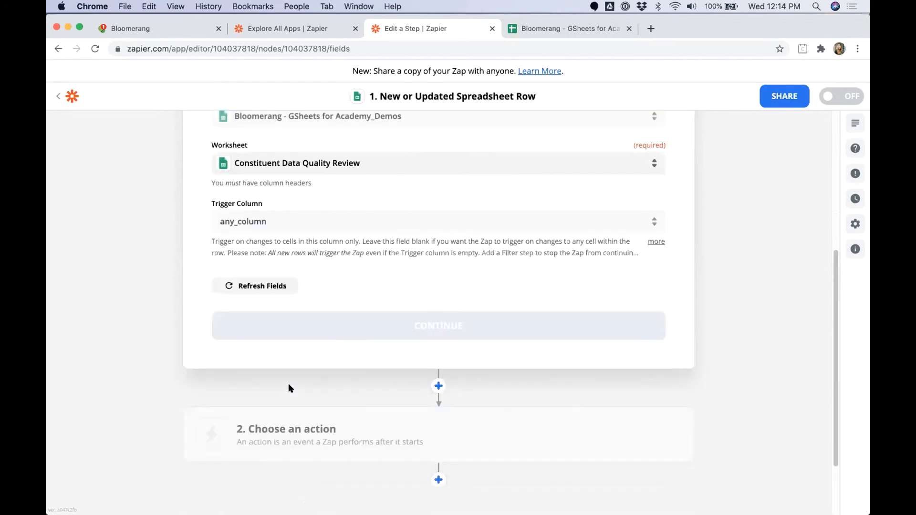
click(288, 219)
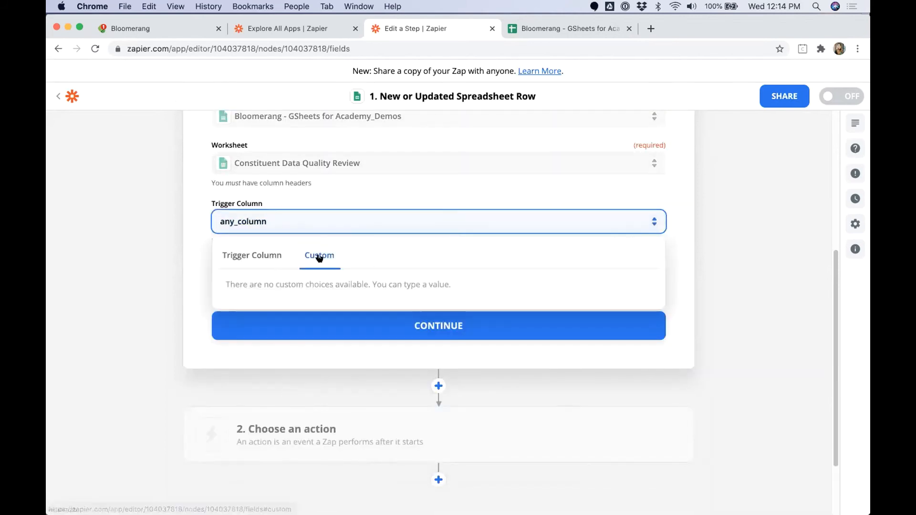
click(252, 255)
click(252, 323)
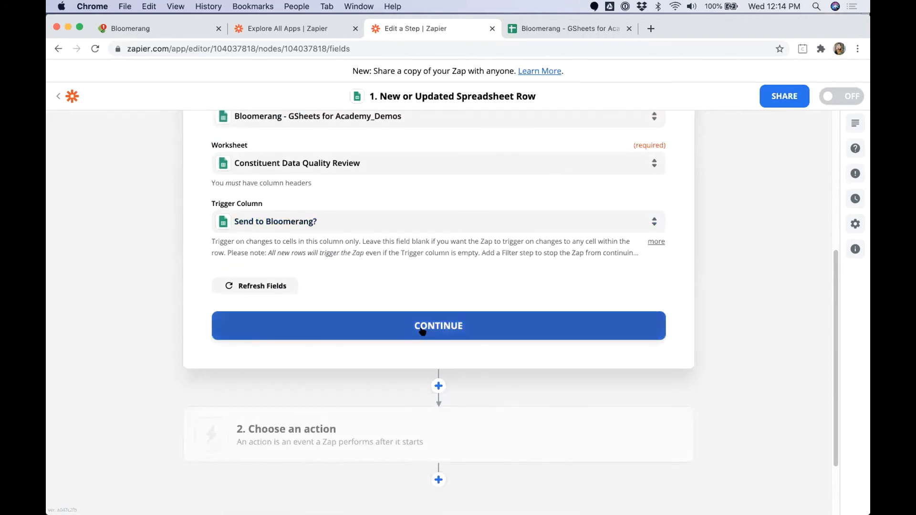
click(426, 326)
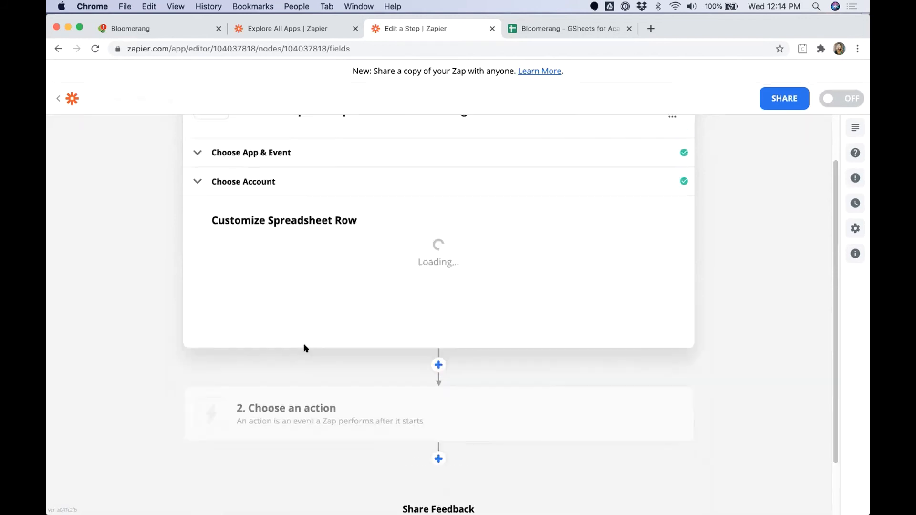
Step: Test the trigger and accept the returned row 3 sample
click(430, 448)
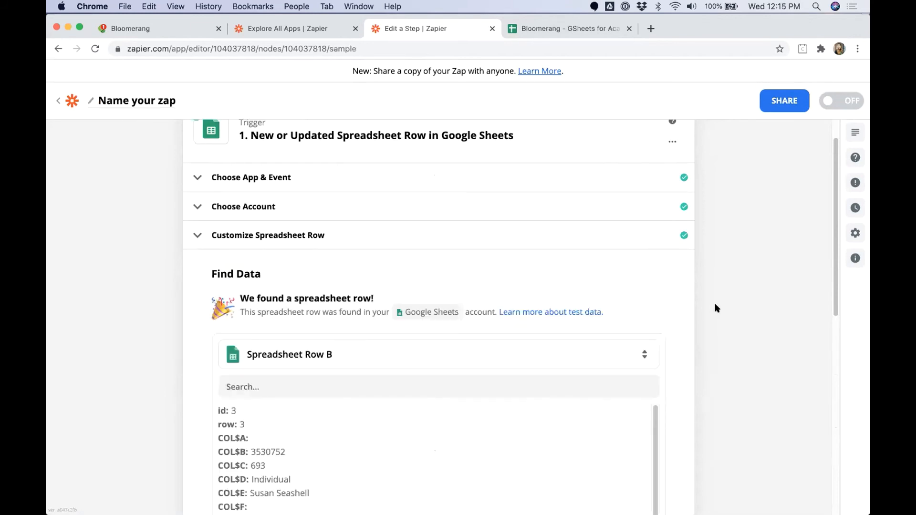
scroll(281, 372, down, 3)
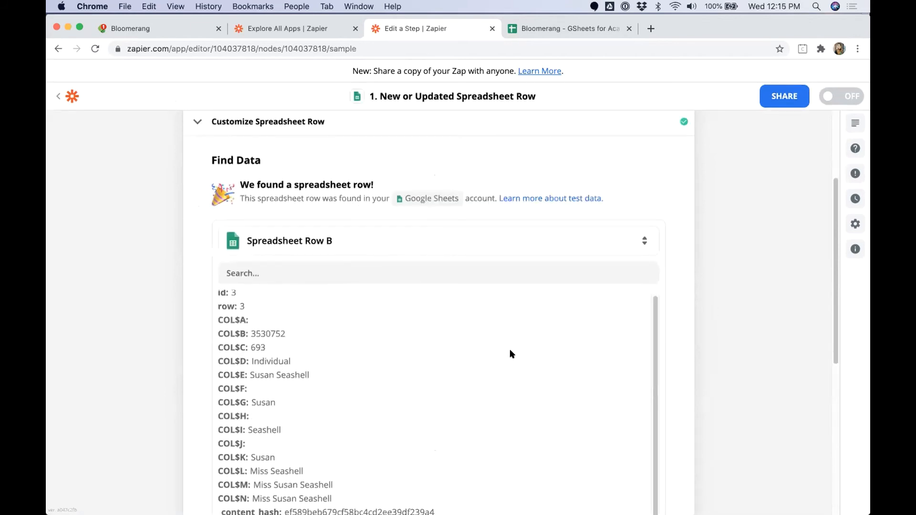
scroll(694, 309, down, 4)
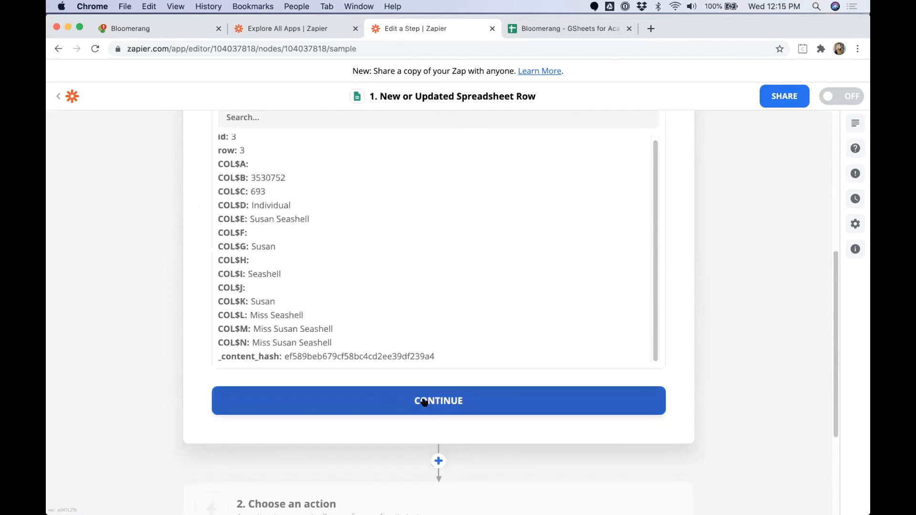
click(426, 402)
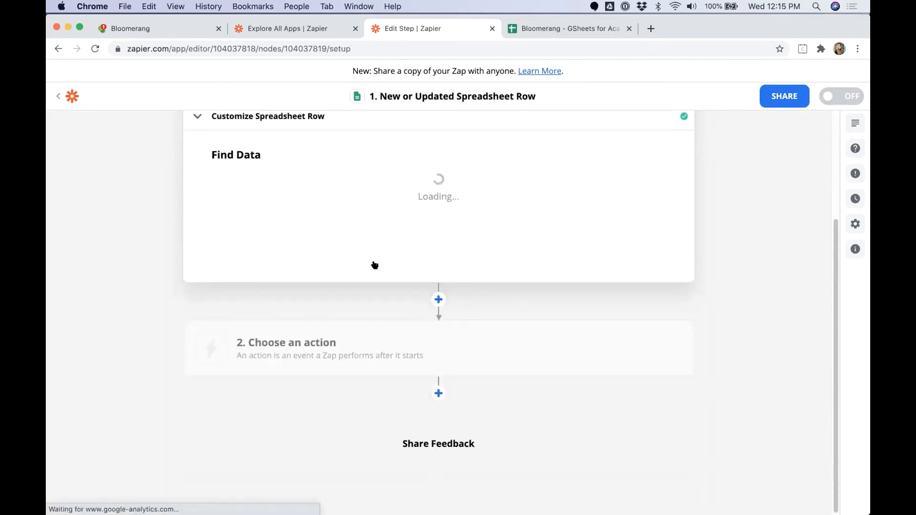
Step: Add a Filter by Zapier step: Send to Bloomerang? (Text) exactly matches SEND
text(Filter)
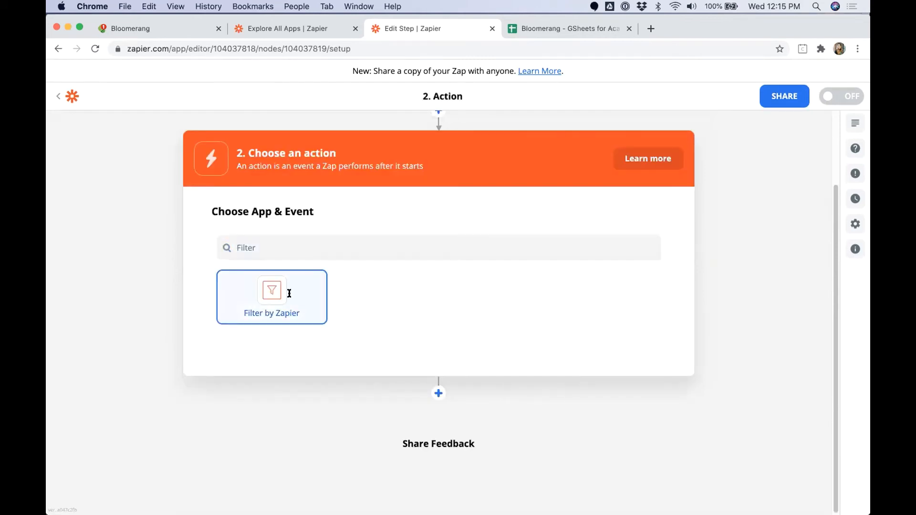
click(289, 293)
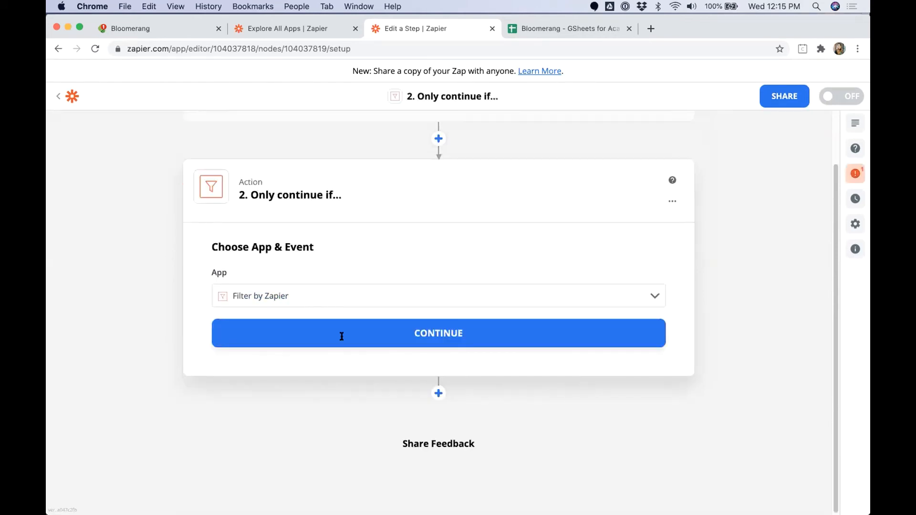
click(372, 331)
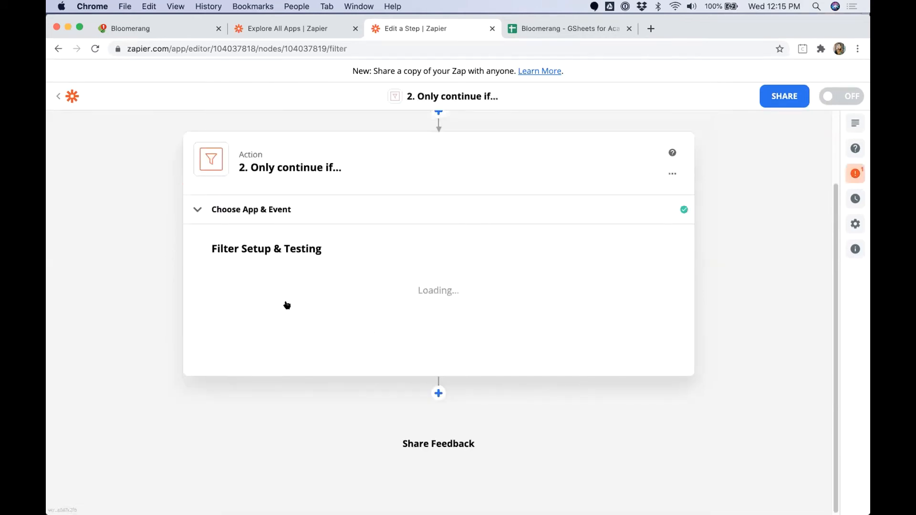
click(302, 293)
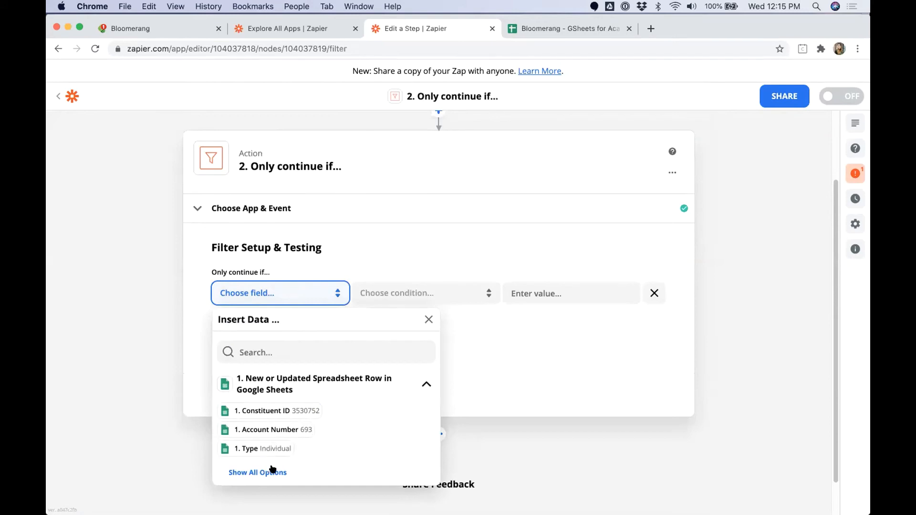
click(272, 472)
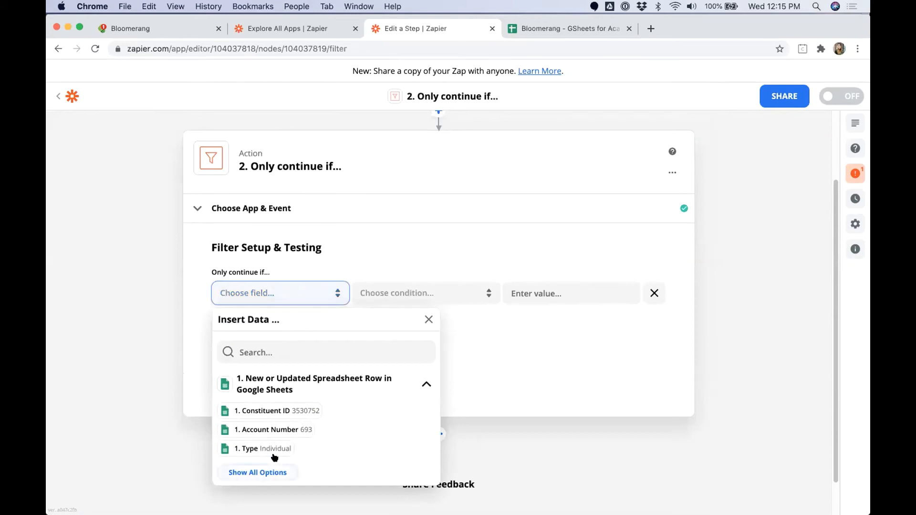
click(414, 293)
click(416, 370)
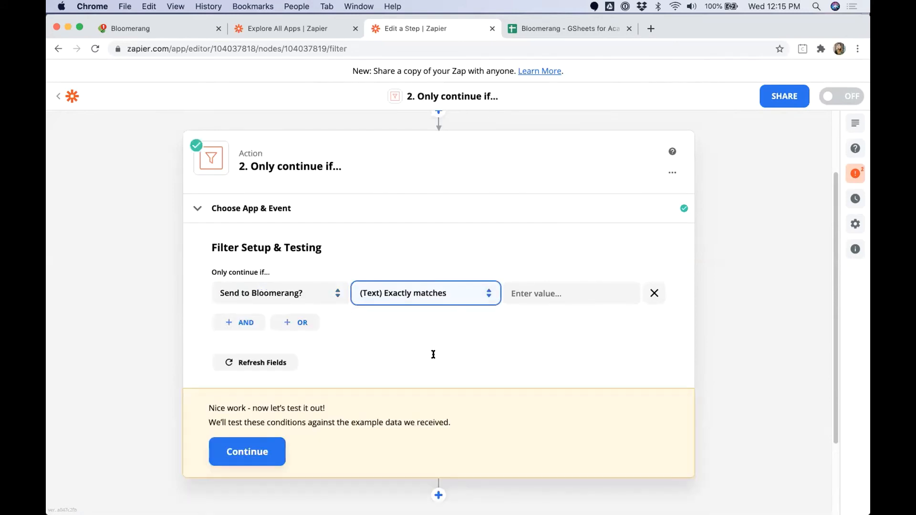
click(534, 286)
text(SEND)
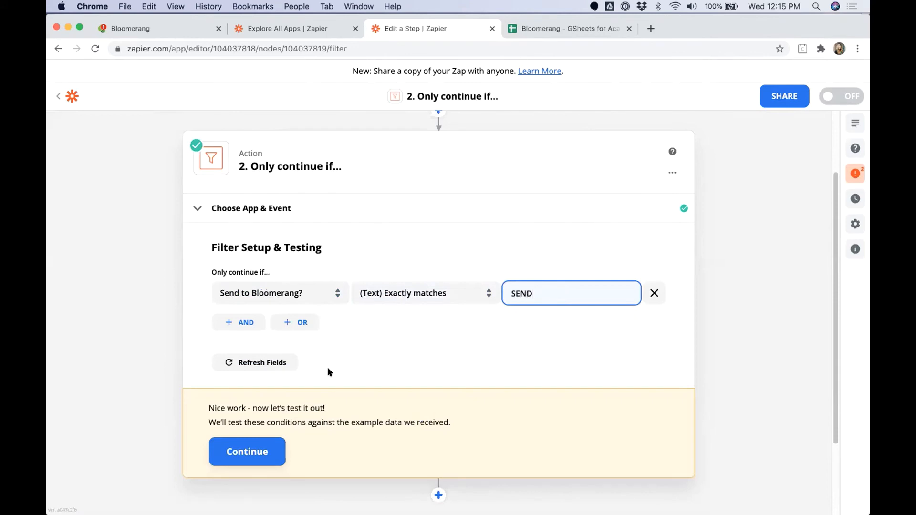
Step: Test the filter against the sample row and finish editing it
click(246, 454)
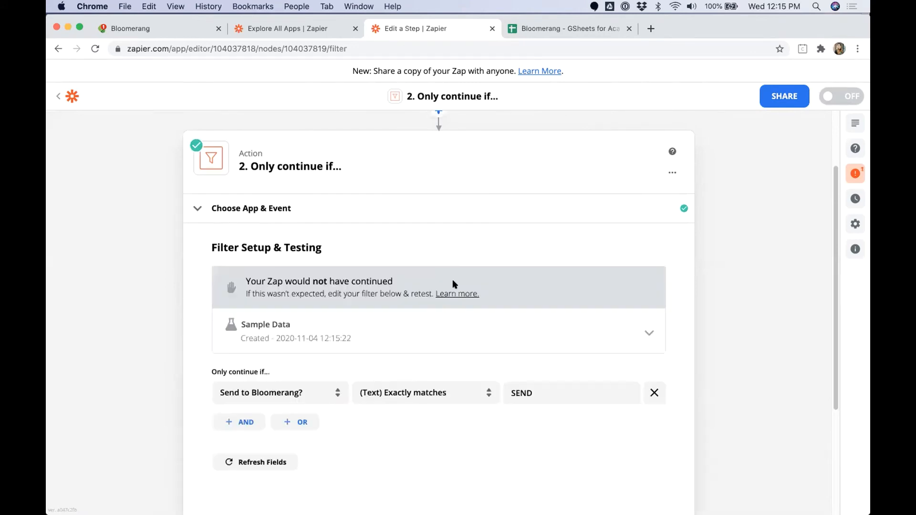
scroll(452, 289, up, 3)
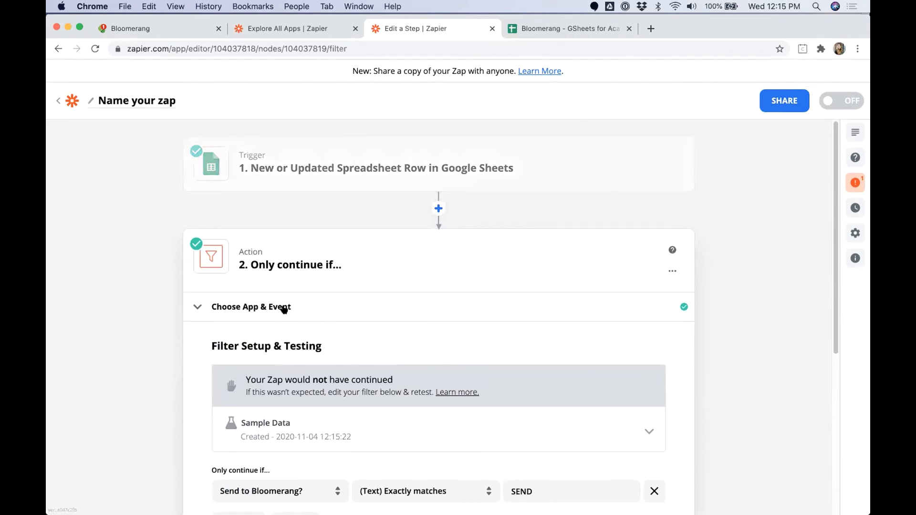
click(199, 308)
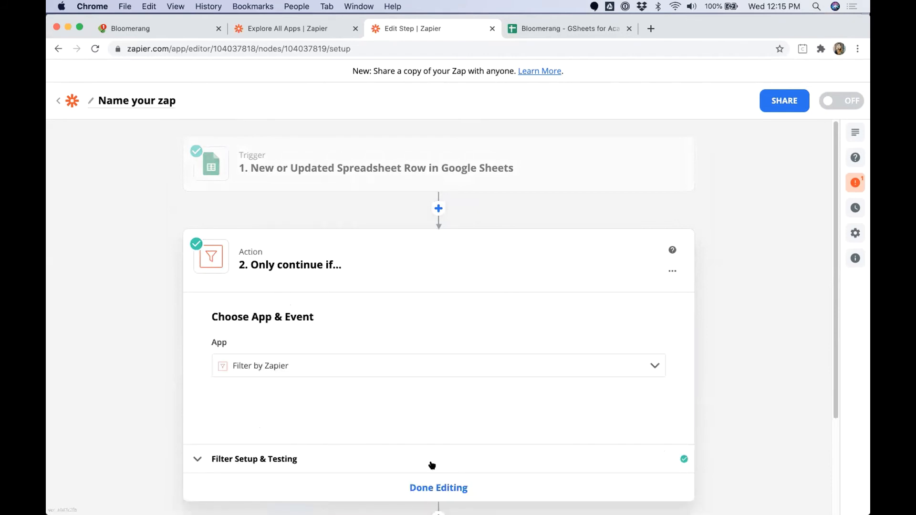
click(435, 487)
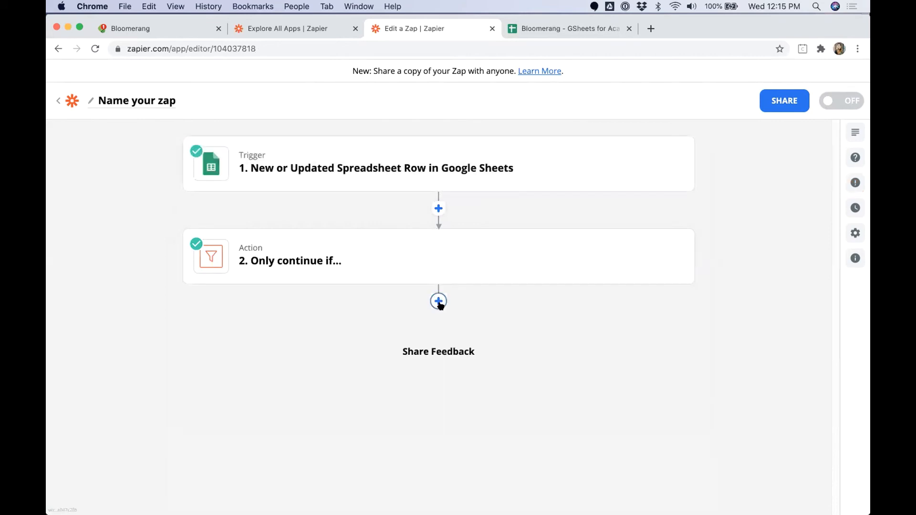
Step: Add a Bloomerang Update Constituent step using the sandbox account and load its constituent fields
click(438, 301)
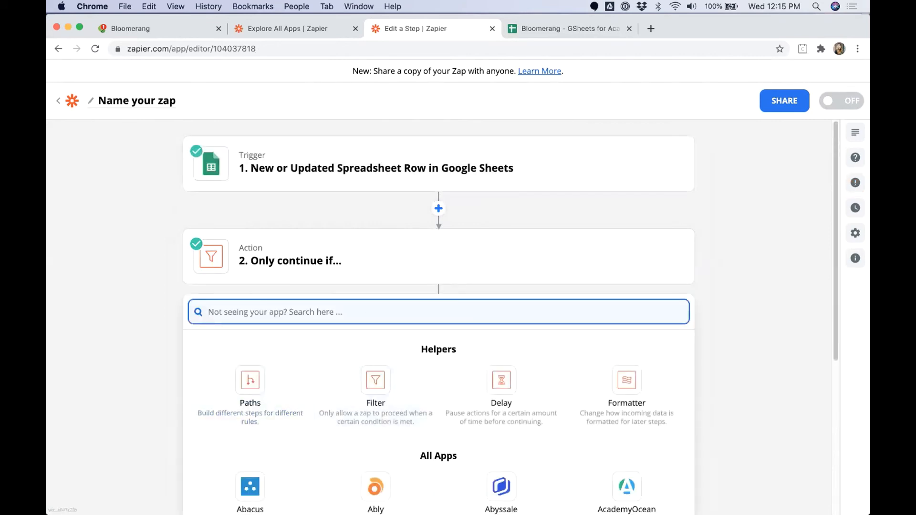
text(Bloomer)
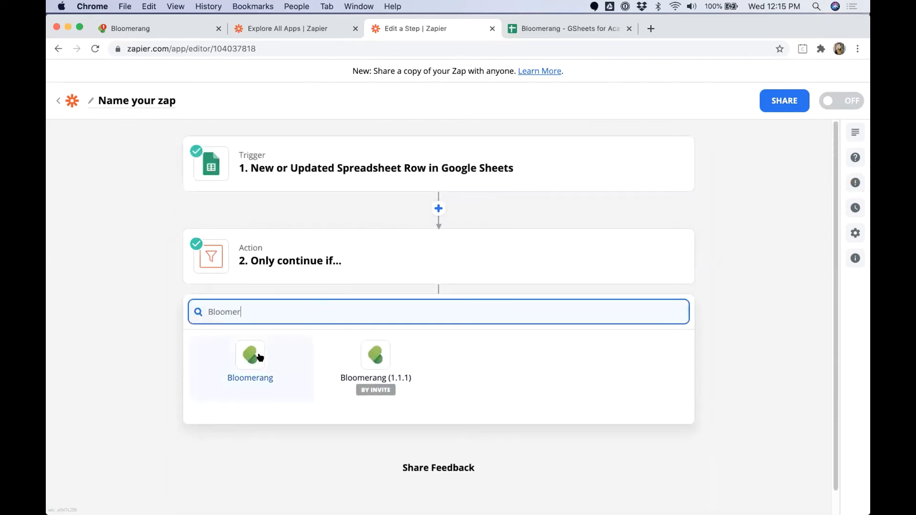
click(258, 358)
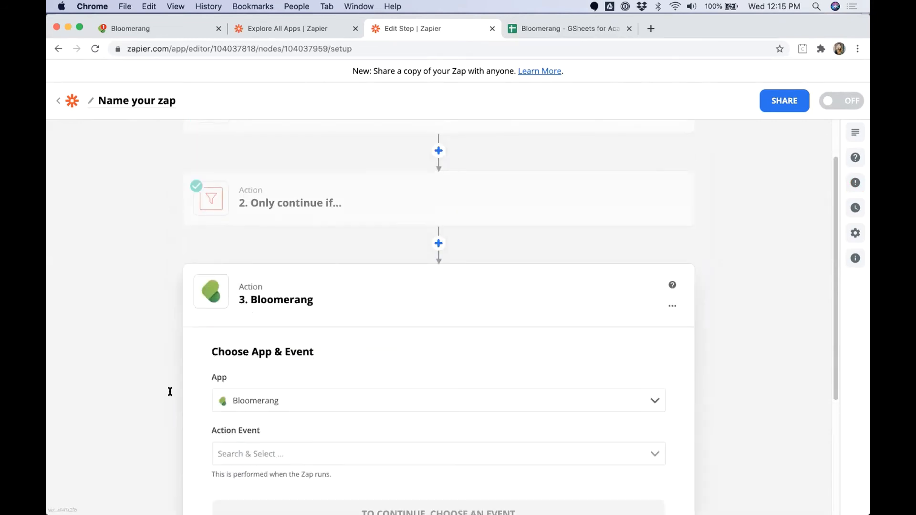
scroll(286, 431, down, 3)
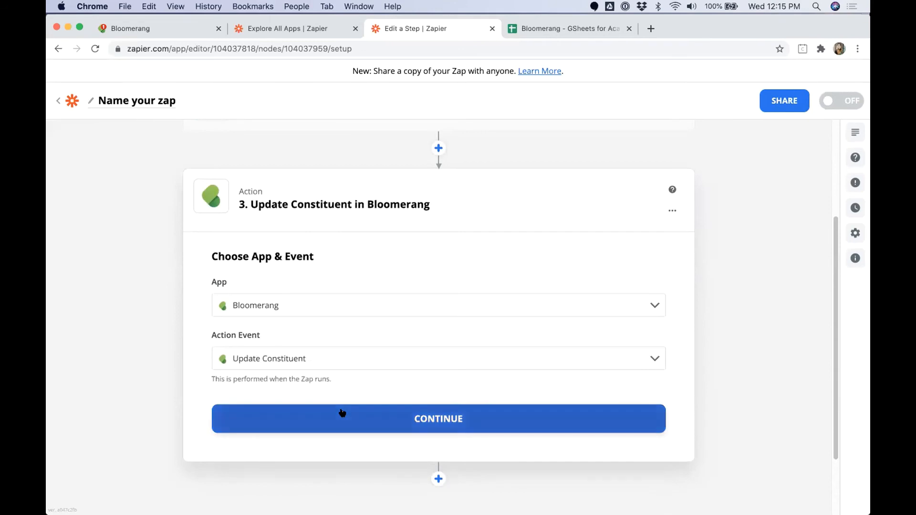
click(342, 411)
click(282, 334)
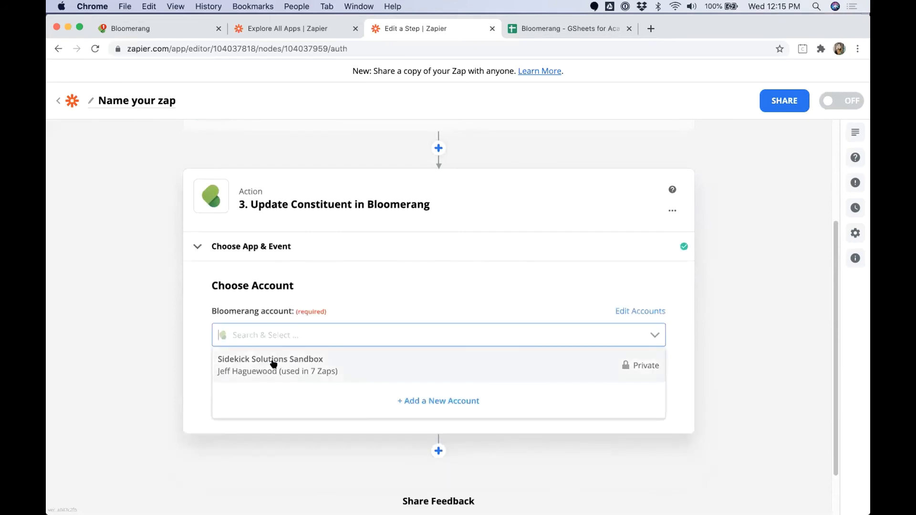
click(273, 361)
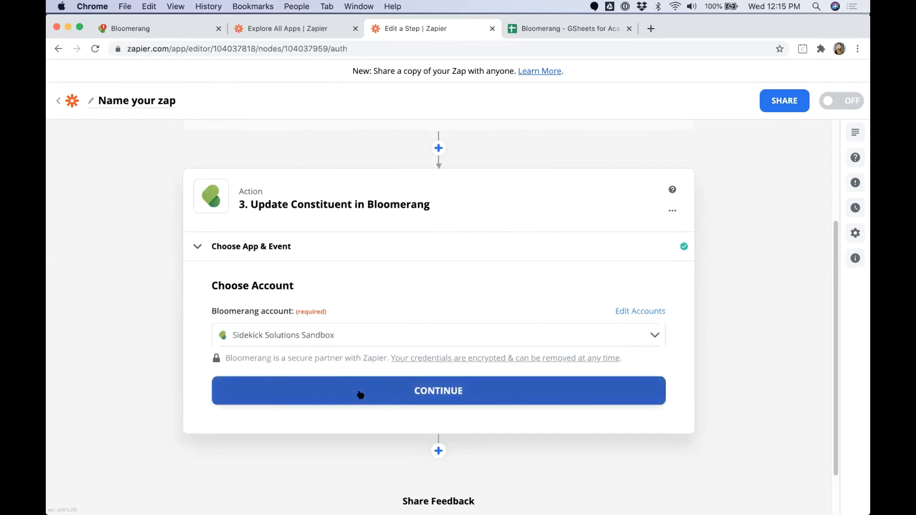
click(362, 389)
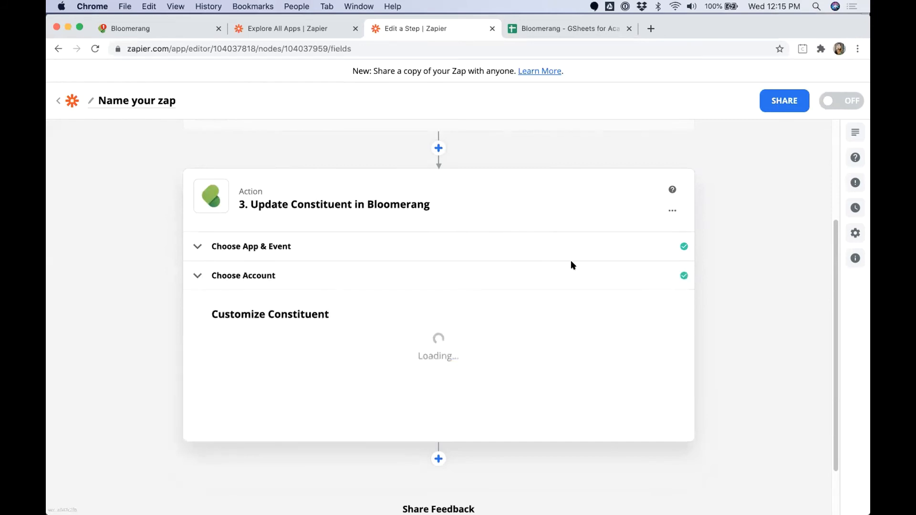
scroll(461, 342, down, 1)
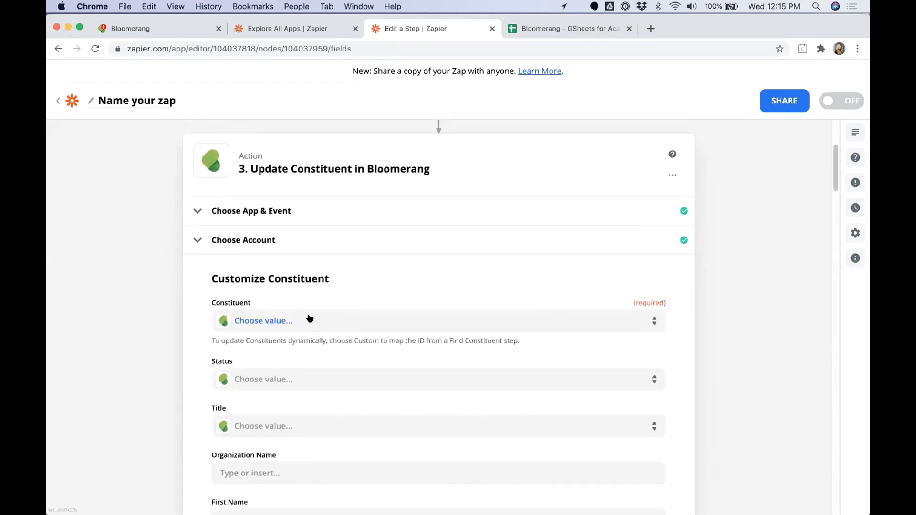
Step: Map the Constituent field to the Google Sheets step's 1. Constituent ID
click(310, 321)
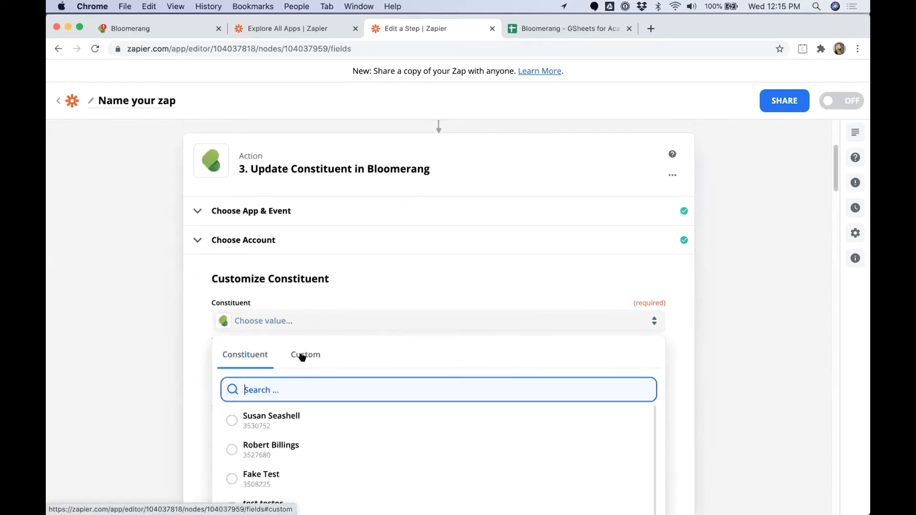
click(301, 356)
click(276, 418)
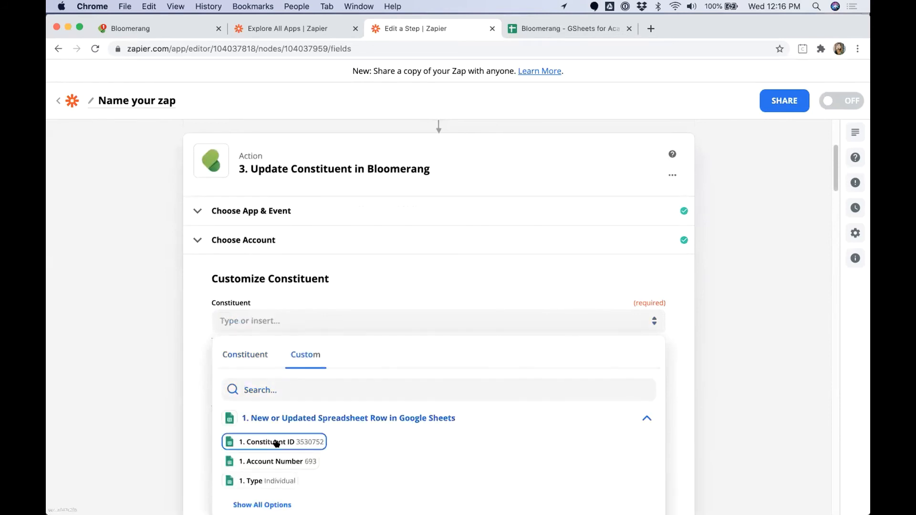
click(281, 442)
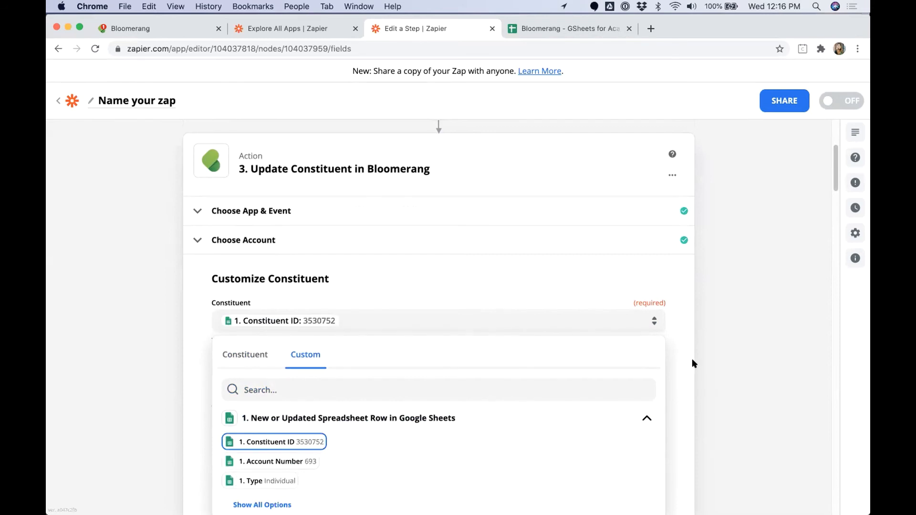
click(707, 349)
scroll(703, 349, down, 10)
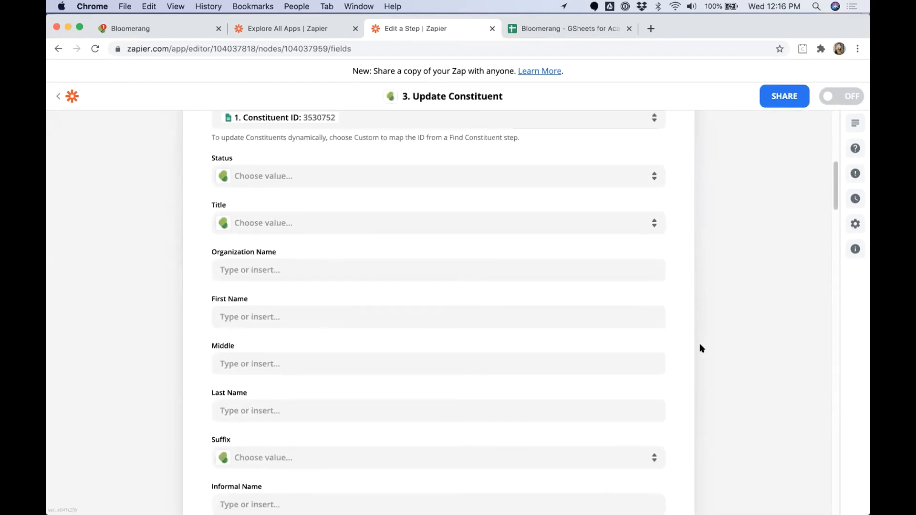
scroll(637, 155, down, 2)
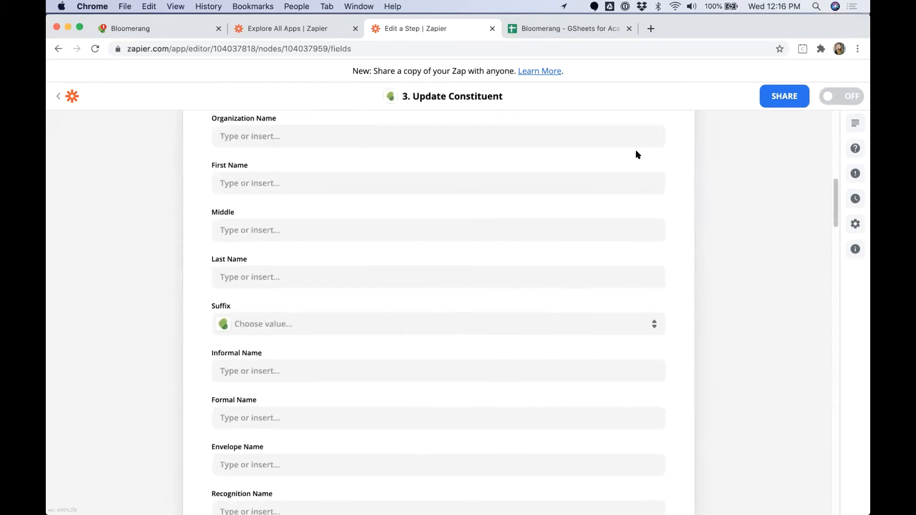
Step: In the spreadsheet, select the name headers K1 through N1 for reference
click(591, 31)
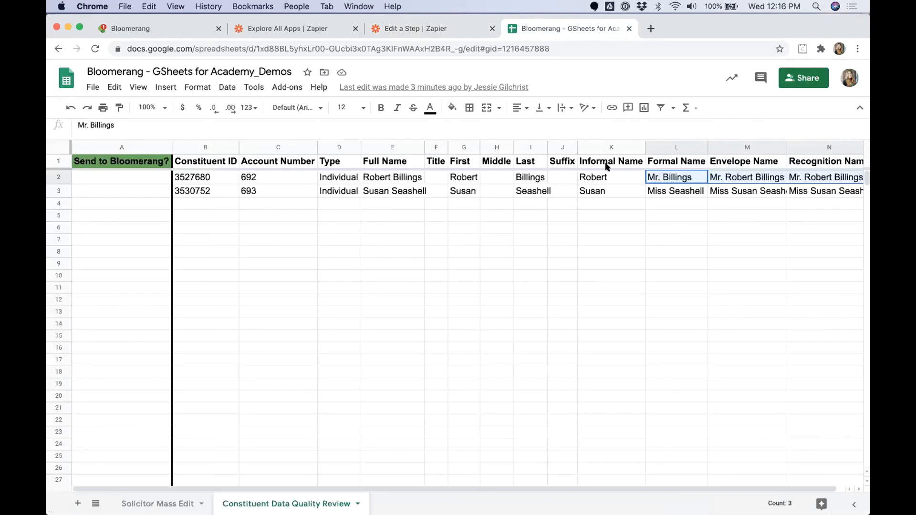
click(607, 165)
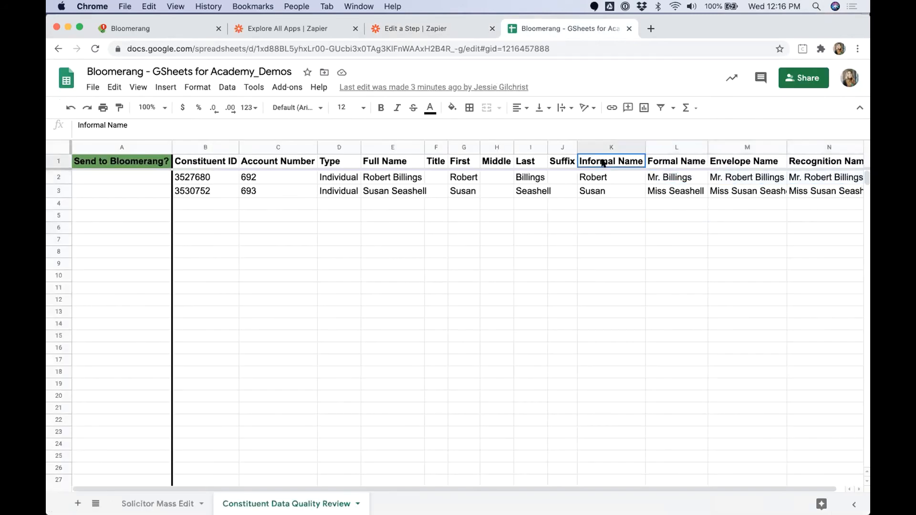
shift+click(801, 162)
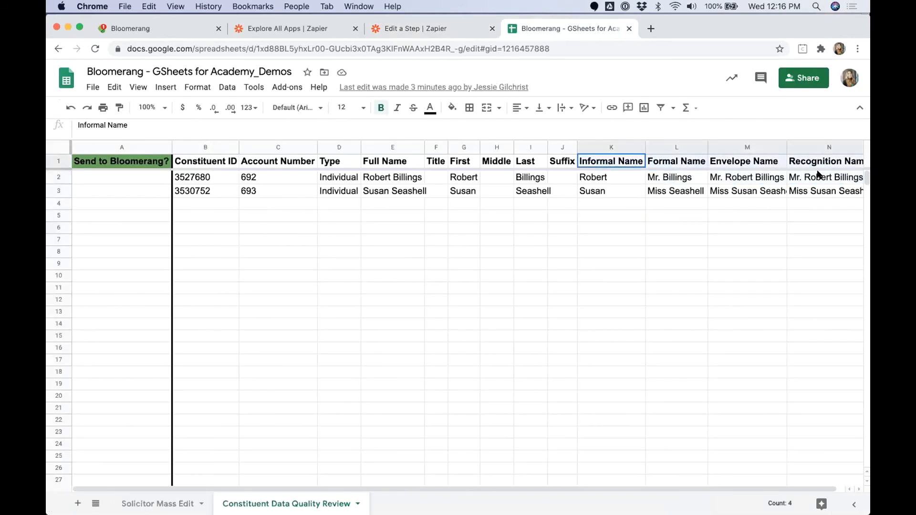
Step: Fill Informal Name and Formal Name with the sheet's matching Informal and Formal Name columns
click(395, 29)
click(255, 372)
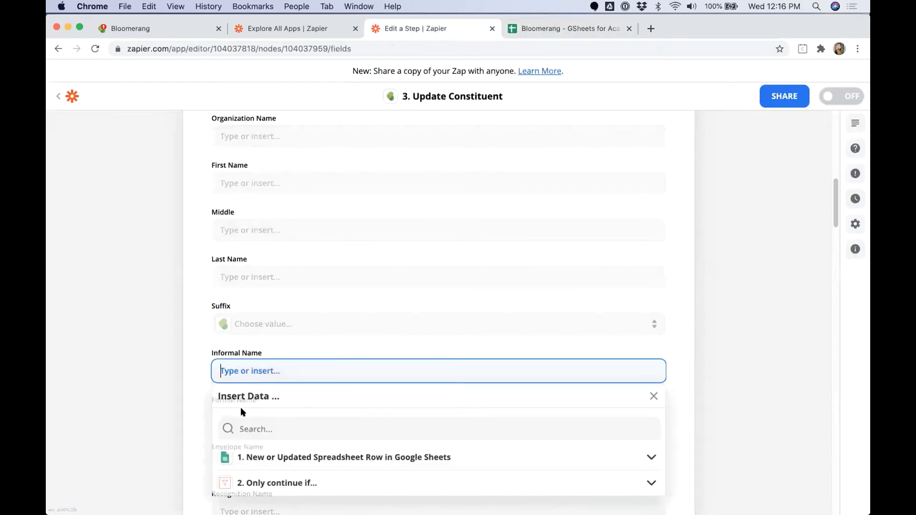
click(242, 429)
text(infor)
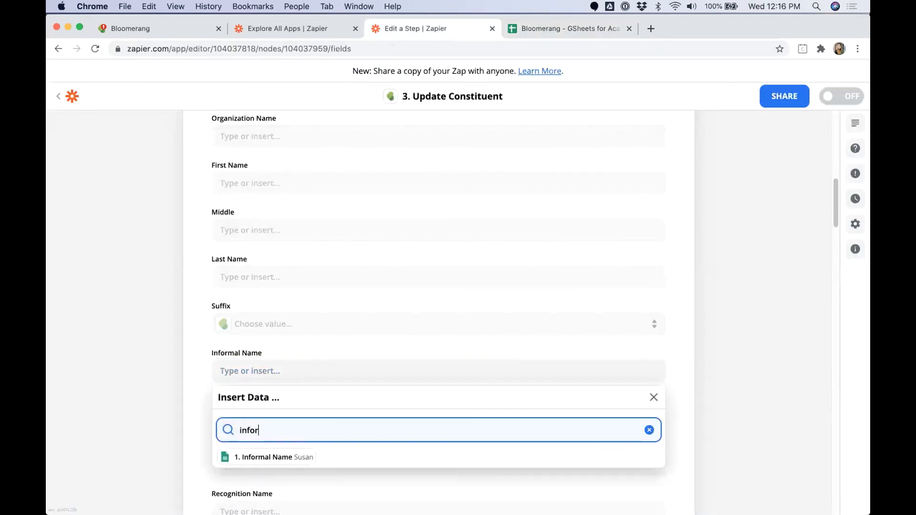
text(mal)
click(253, 456)
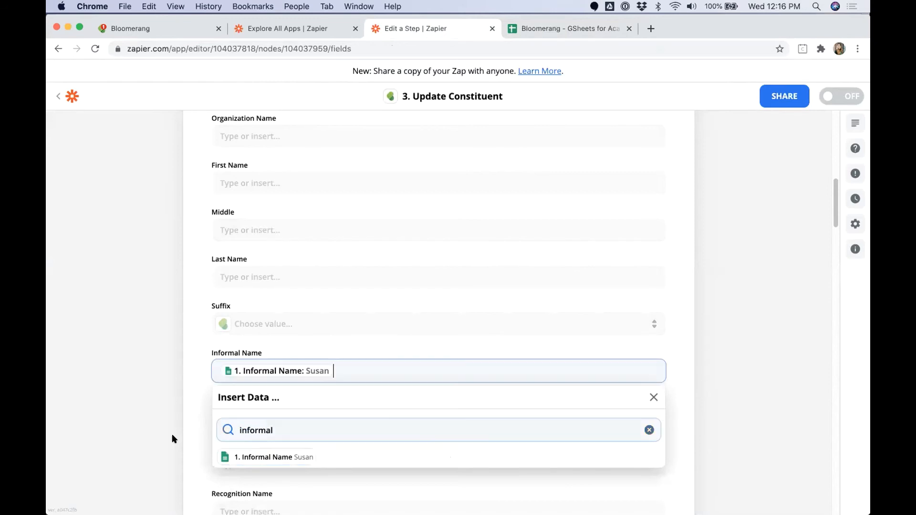
click(241, 416)
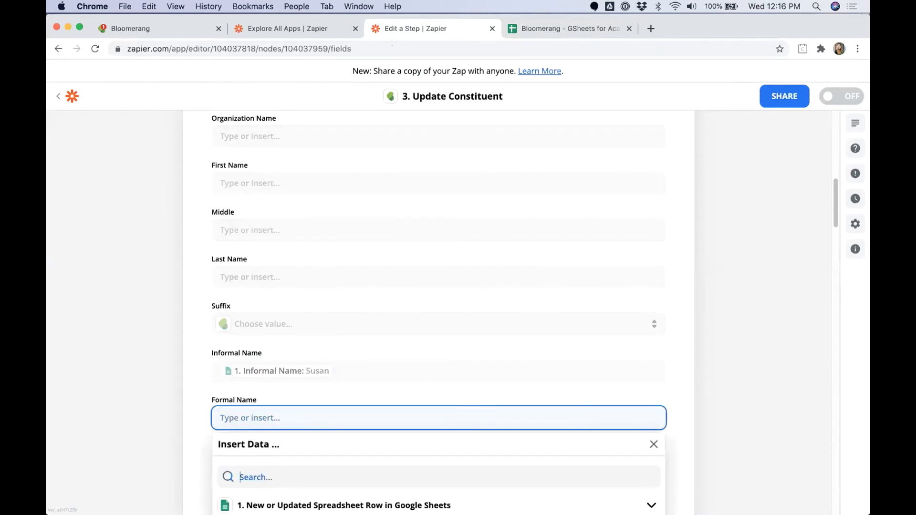
text(formal)
scroll(177, 460, down, 1)
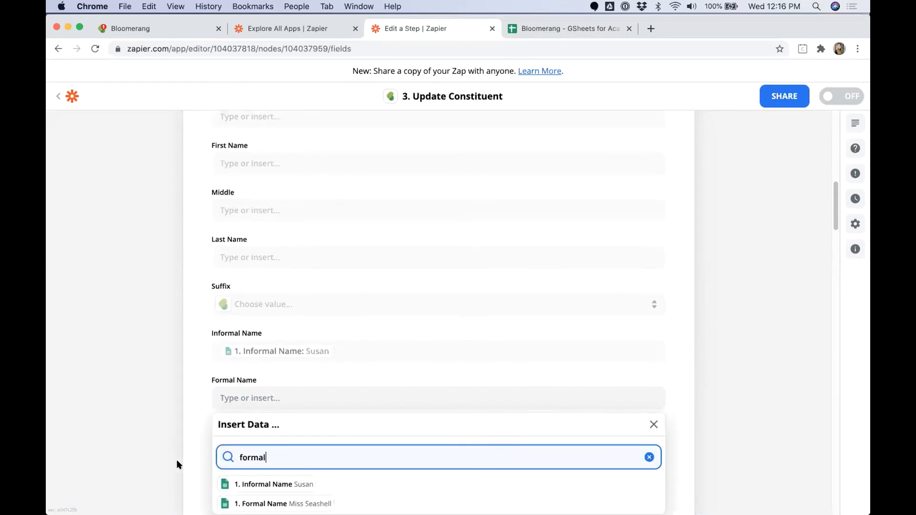
scroll(176, 462, down, 1)
click(237, 486)
click(131, 429)
Step: Fill Envelope Name and Recognition Name with the sheet's matching columns
scroll(264, 384, down, 2)
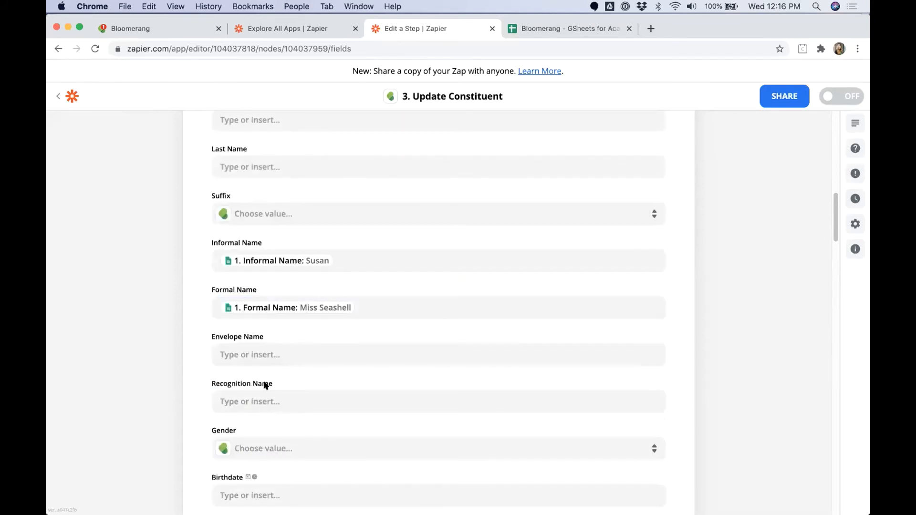
click(265, 382)
text(Enve)
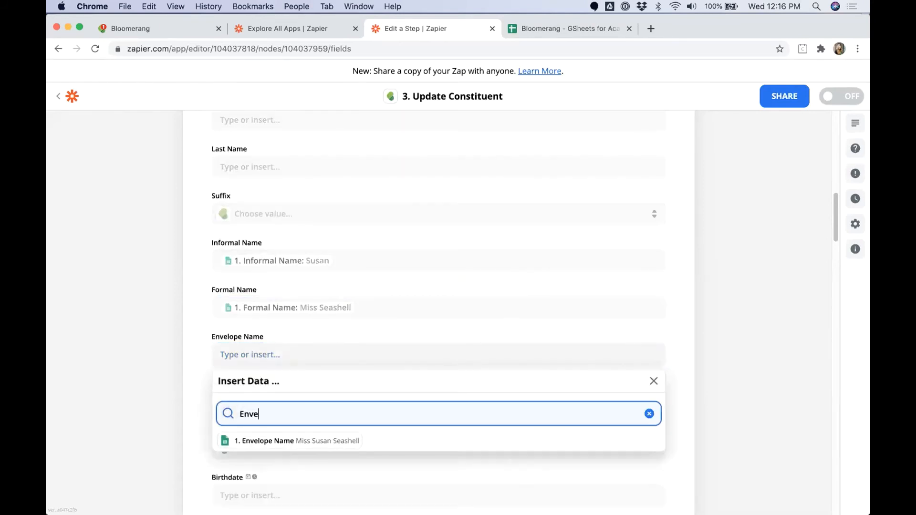
text(l)
click(280, 439)
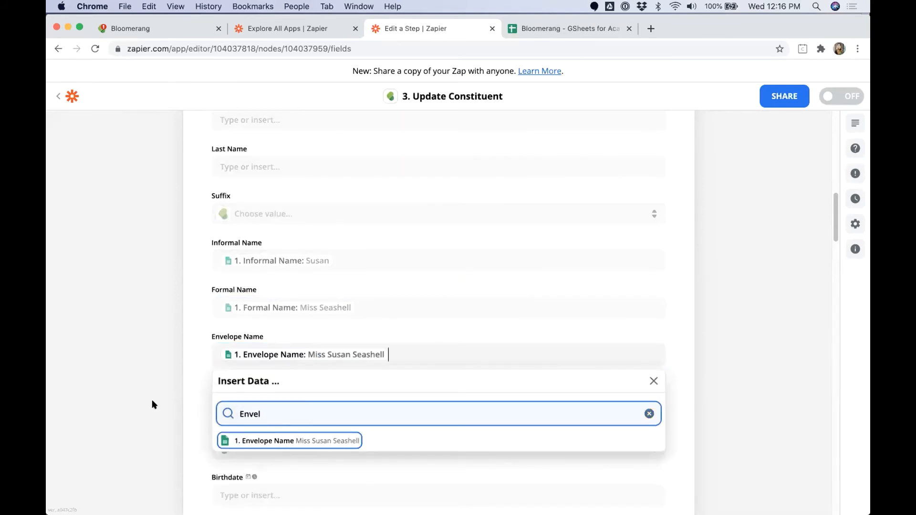
click(252, 402)
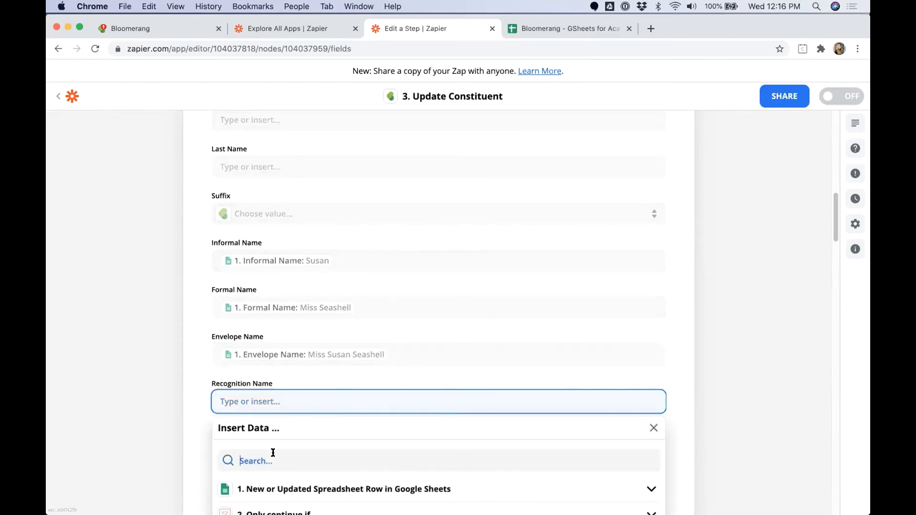
text(Recogn)
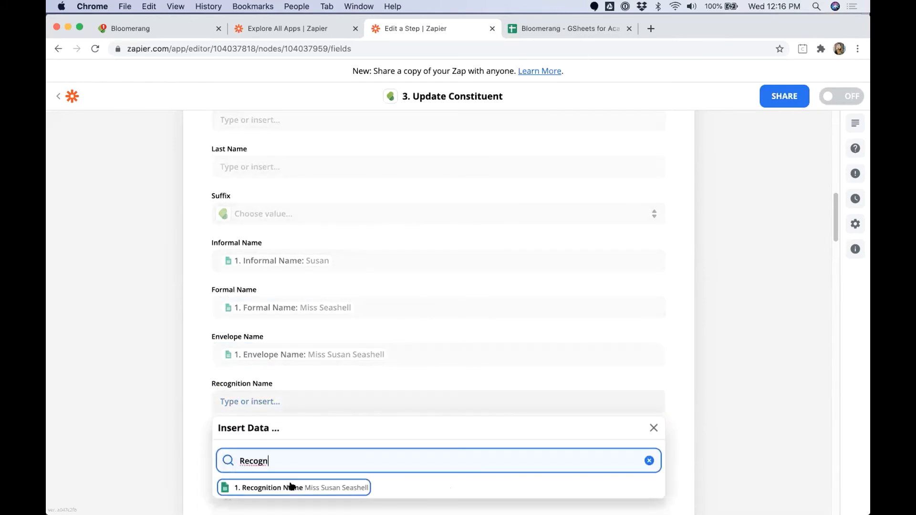
click(293, 488)
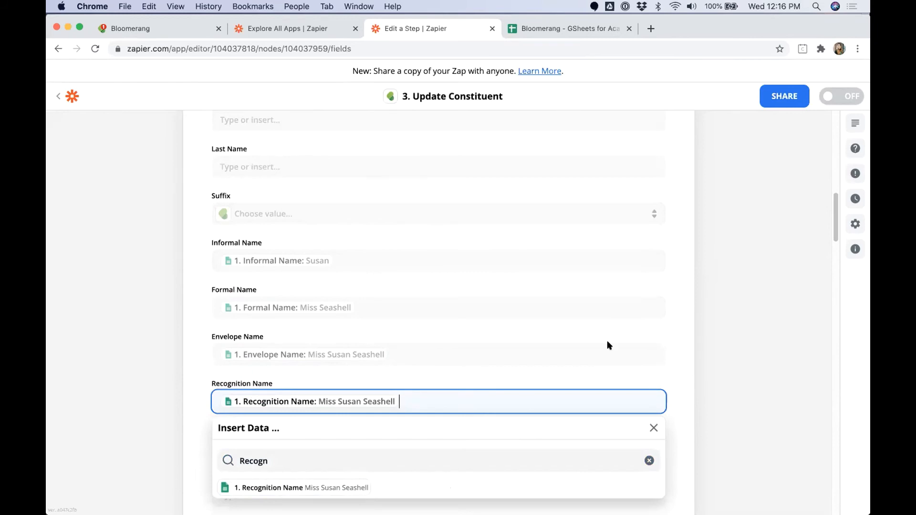
click(415, 293)
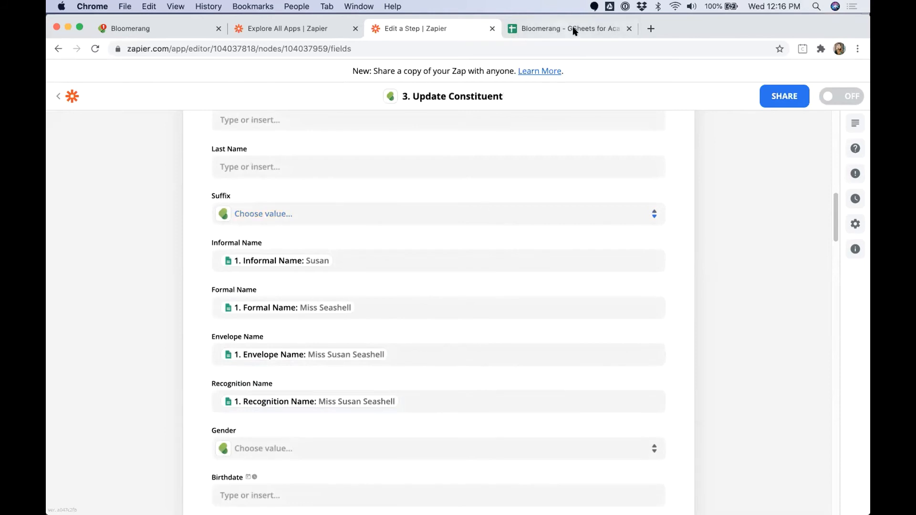
Step: Replace the first constituent's informal name in K2 with a new first name
key(ctrl+Tab)
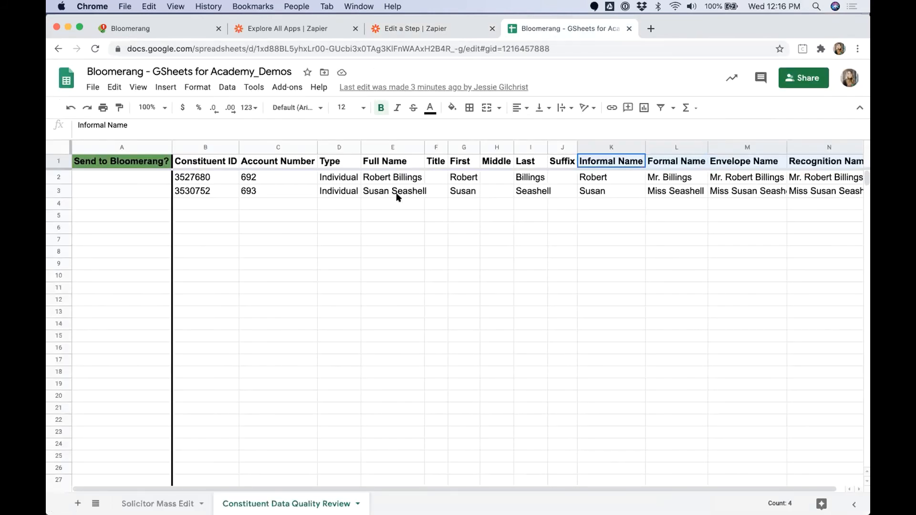
click(387, 178)
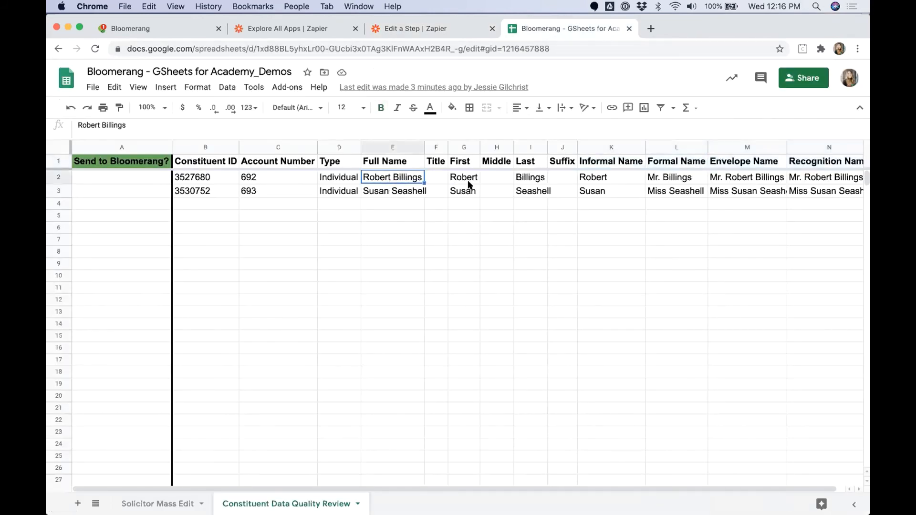
shift+click(544, 177)
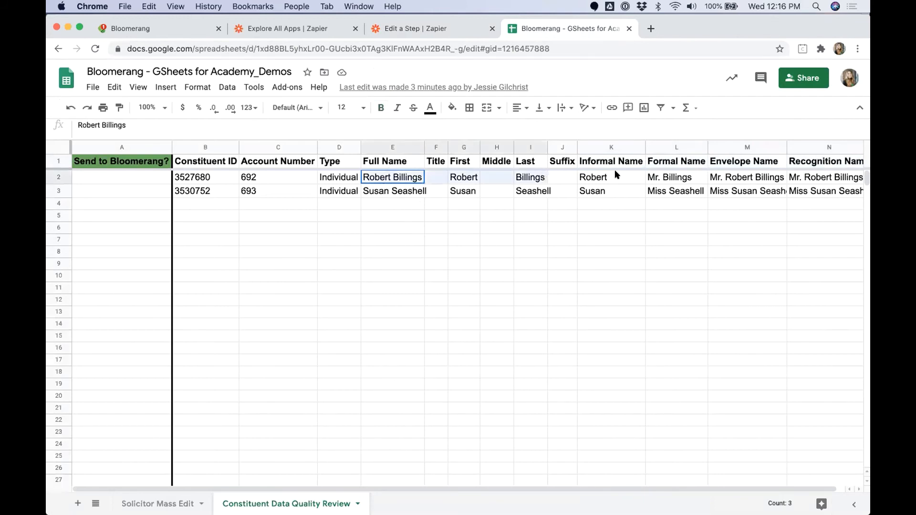
click(616, 173)
text(Bob)
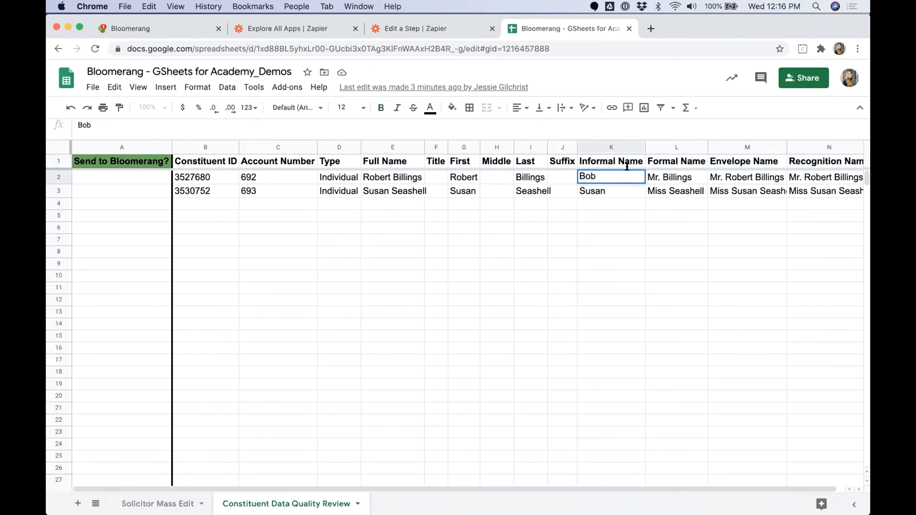
click(692, 178)
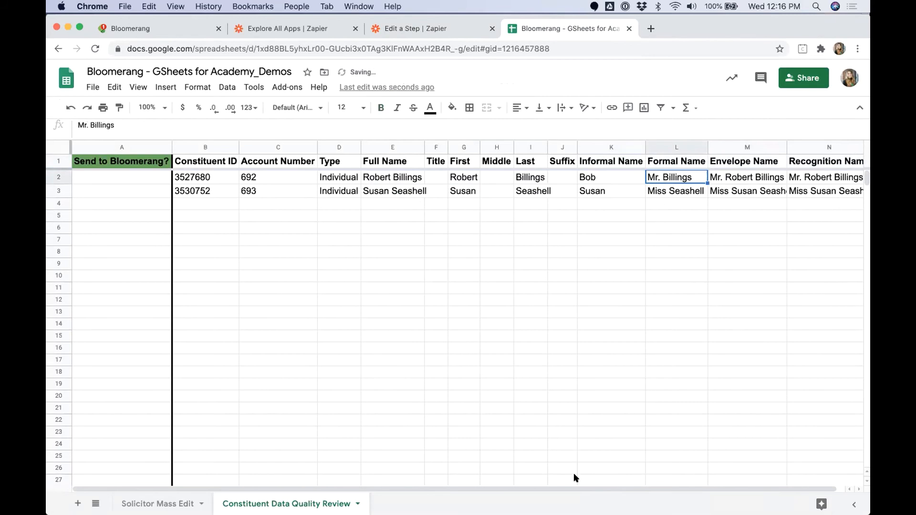
scroll(587, 487, right, 2)
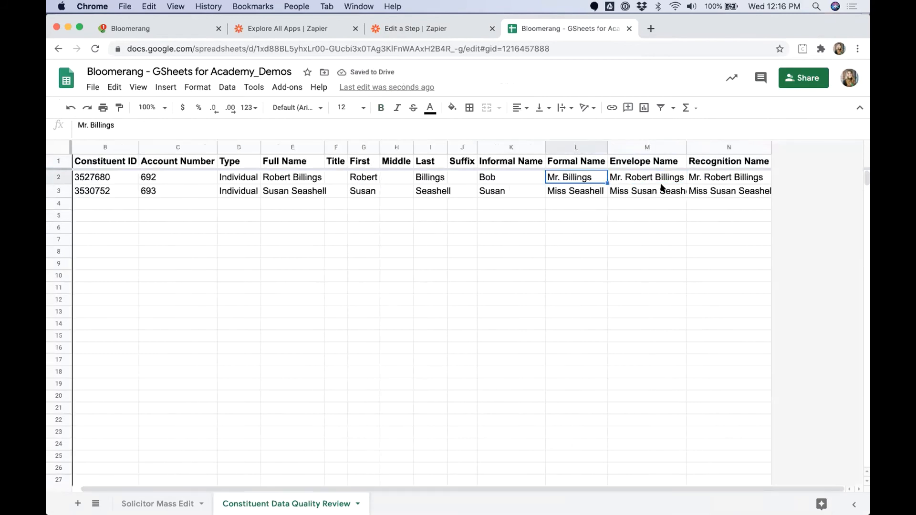
click(661, 181)
click(731, 179)
drag(648, 176, 729, 177)
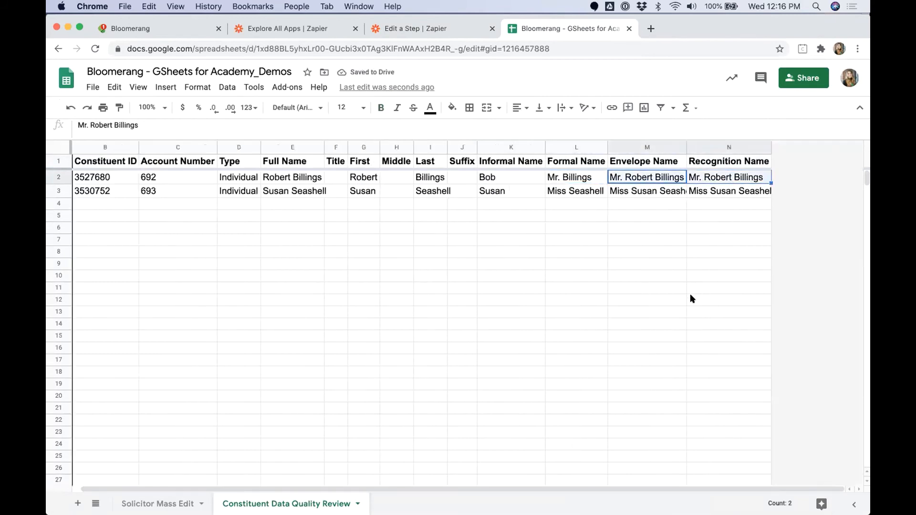
Step: Change the second constituent's informal name in K3, and correct the first name in M3 and N3 by ending it with 'ie'
click(510, 189)
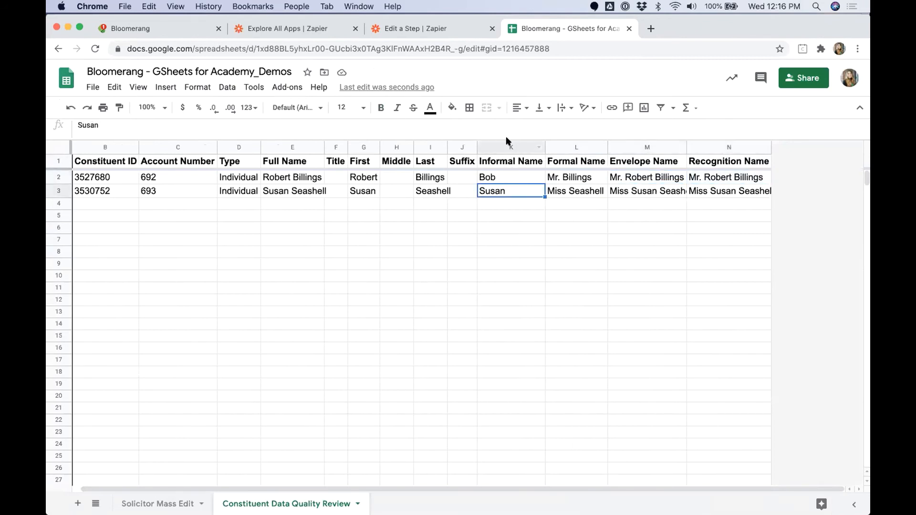
text(Susie)
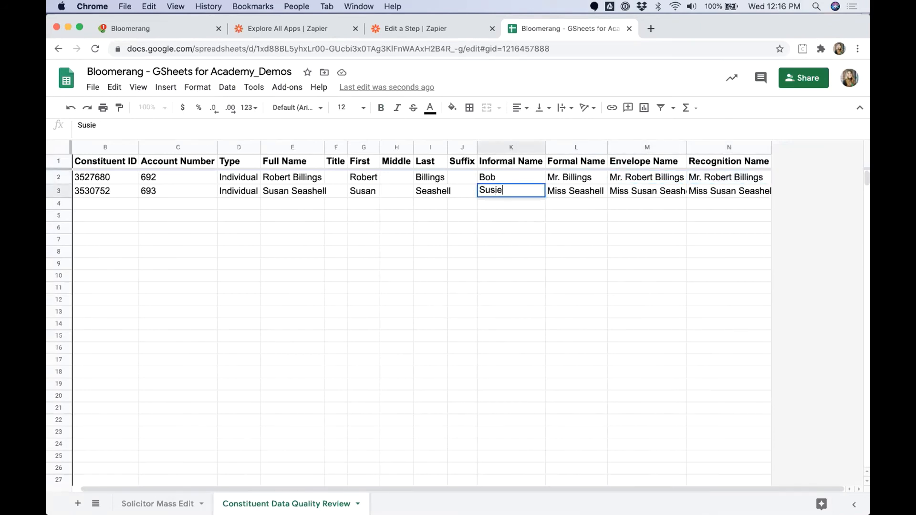
click(590, 191)
double_click(653, 190)
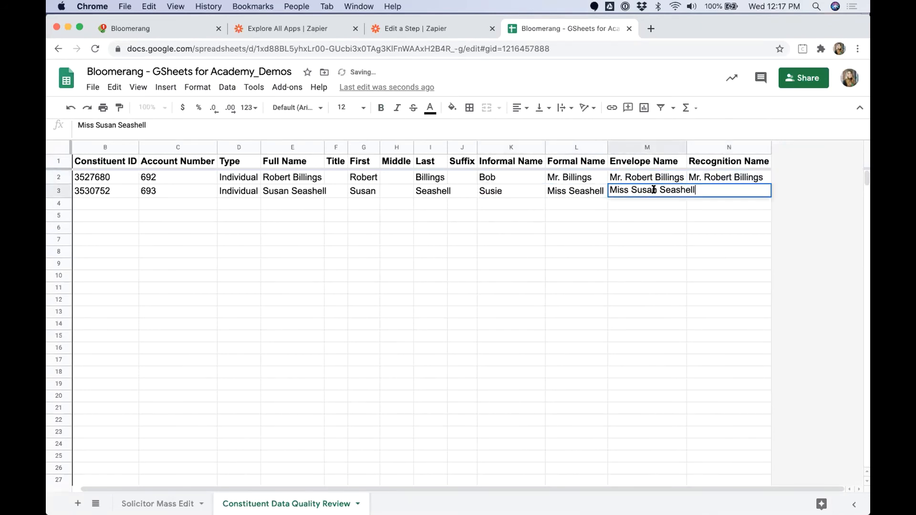
drag(647, 189, 658, 188)
text(ie)
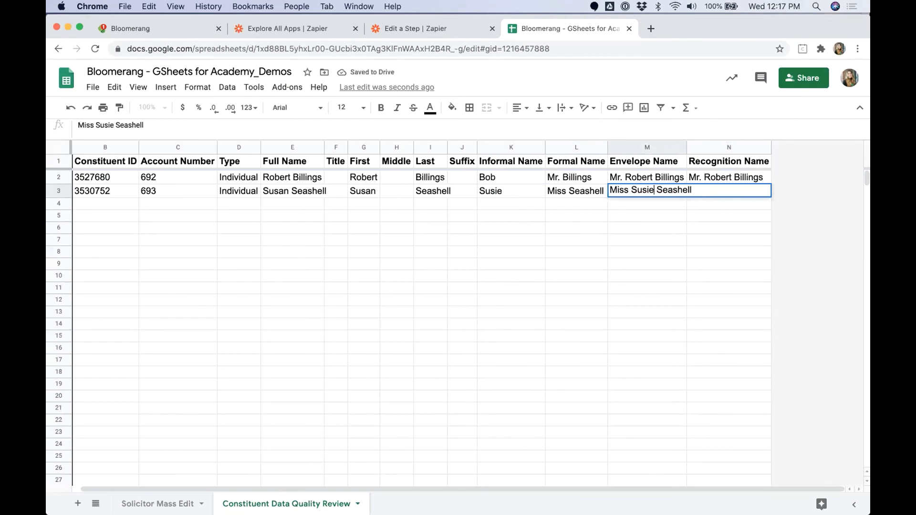
click(706, 191)
double_click(711, 189)
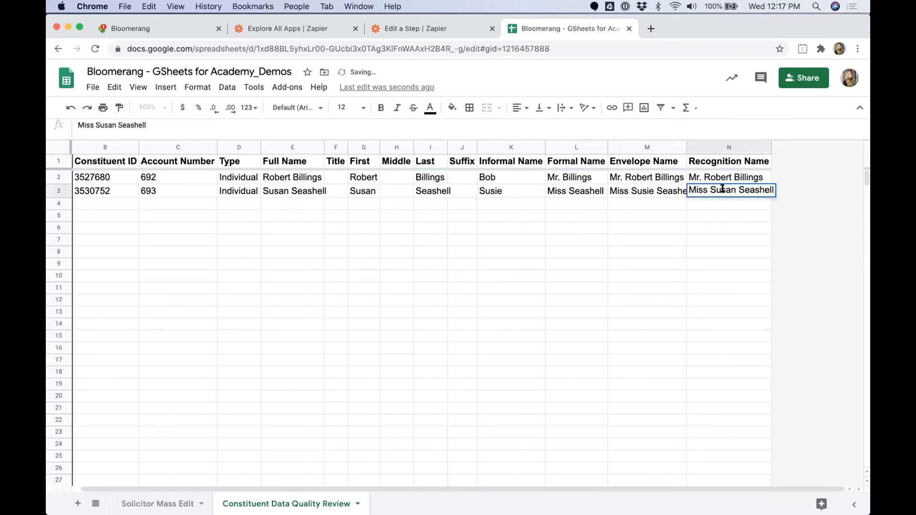
drag(724, 189, 734, 189)
text(ie)
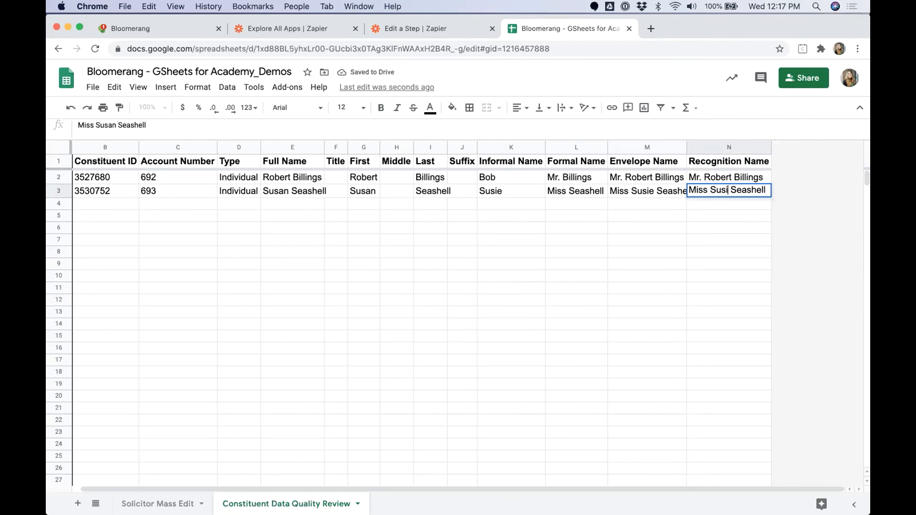
click(698, 240)
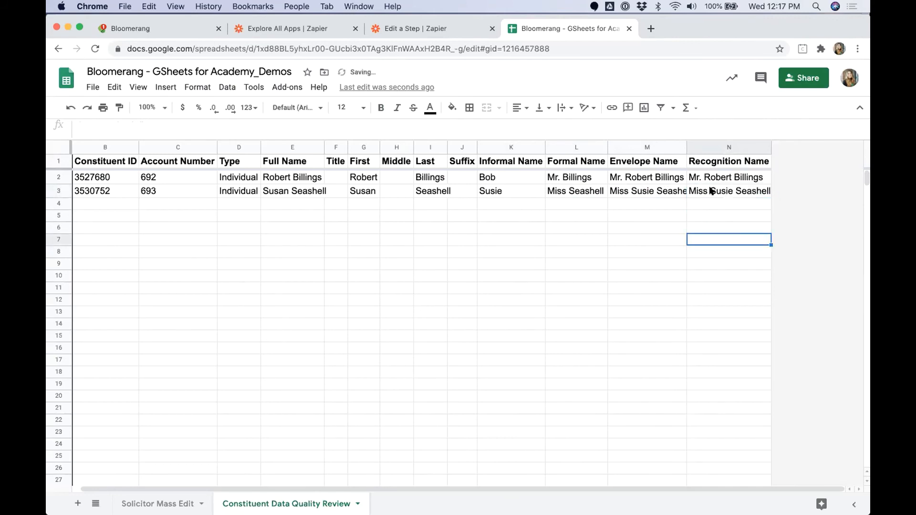
drag(711, 192, 575, 189)
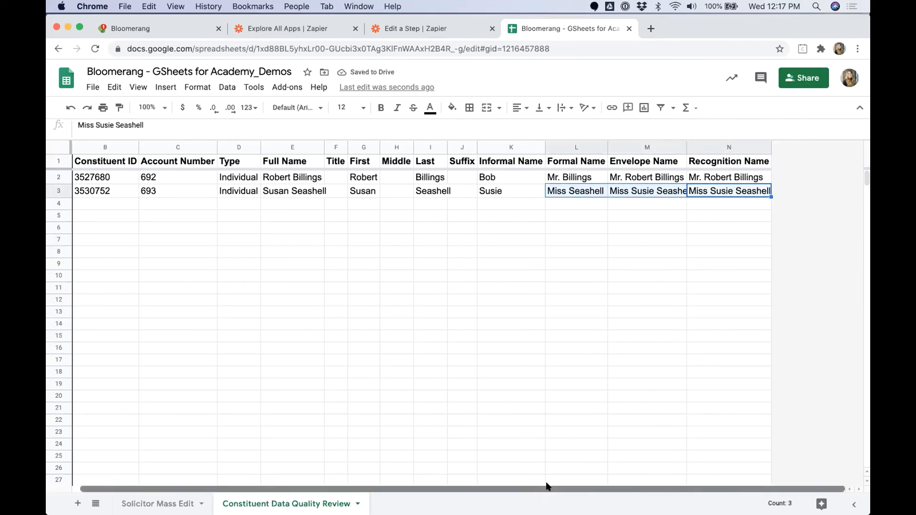
drag(546, 489, 515, 486)
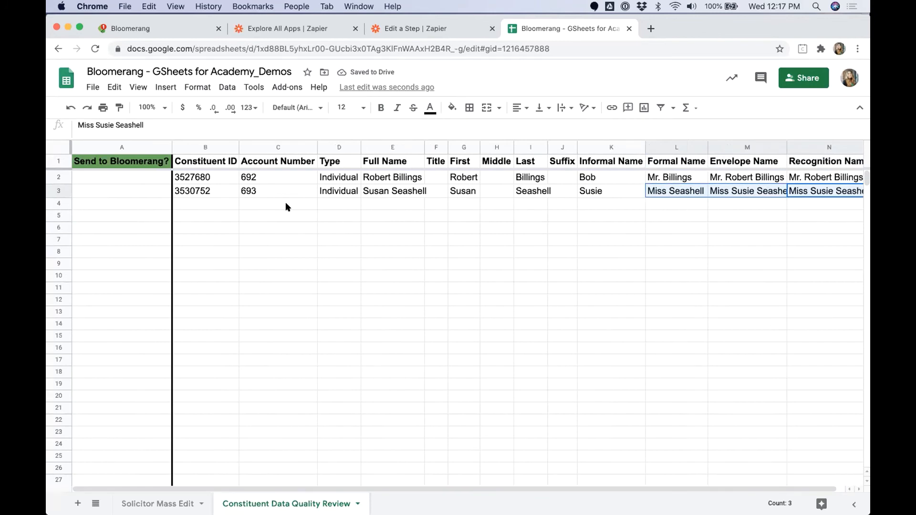
Step: Enter SEND in A2 and A3 to flag both rows
click(131, 172)
text(SEND)
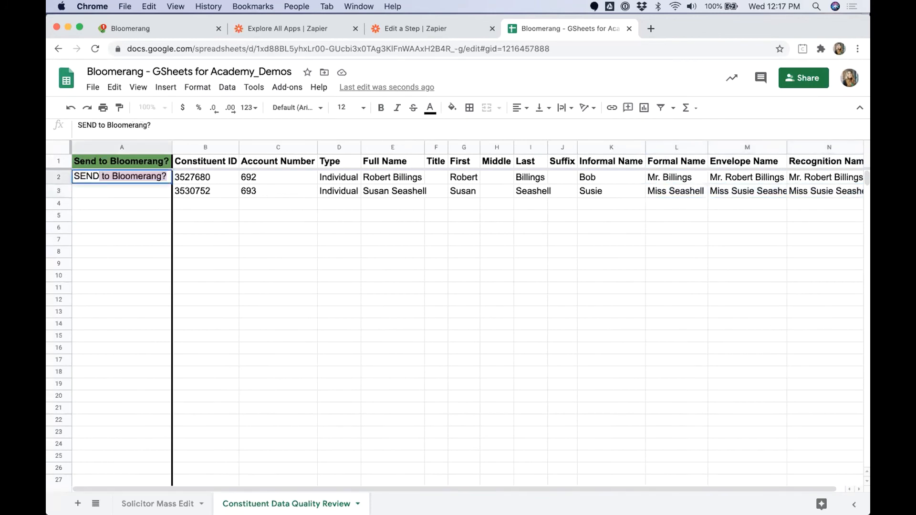
key(Return)
text(SEND)
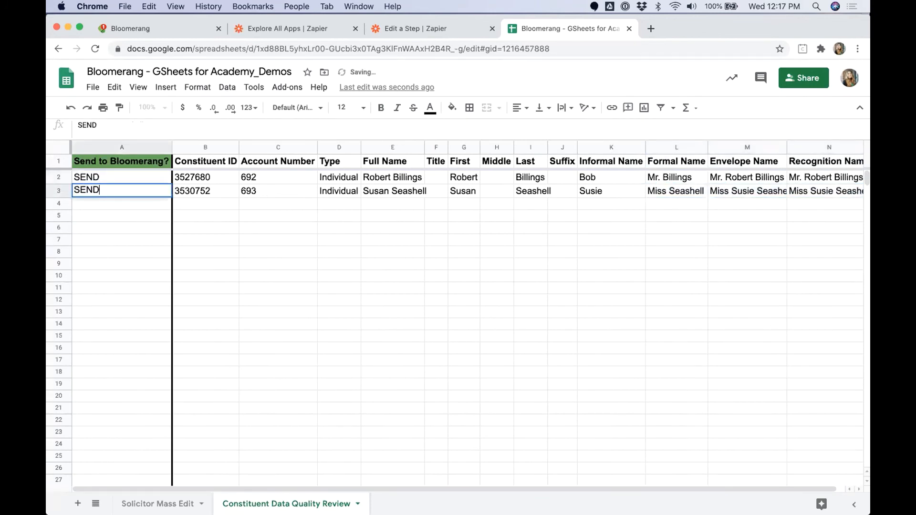
key(Return)
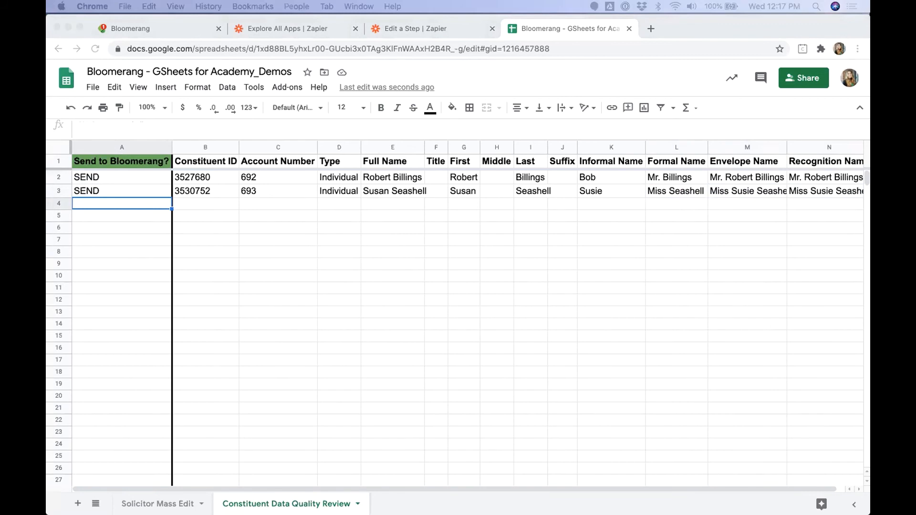
Step: In Bloomerang, check that the first constituent's profile shows the updated informal name
click(149, 28)
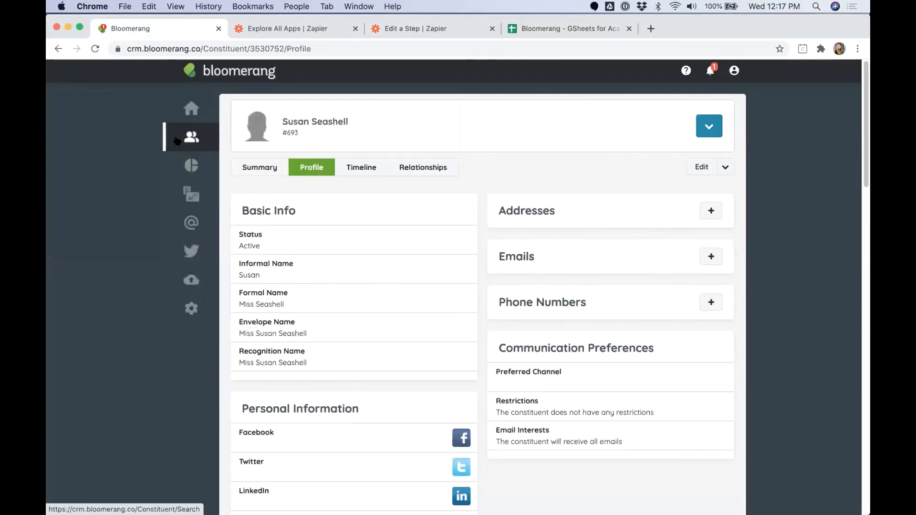
mouse_move(177, 140)
click(264, 213)
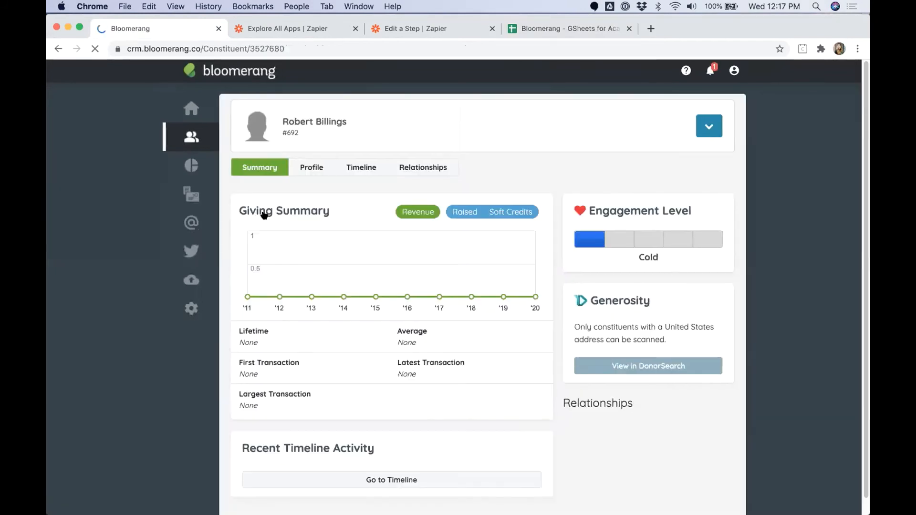
click(305, 171)
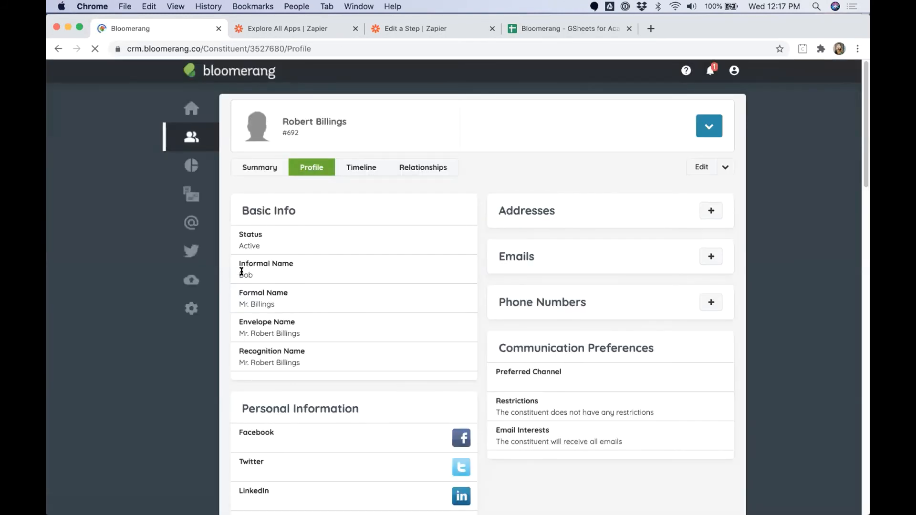
drag(253, 275, 236, 272)
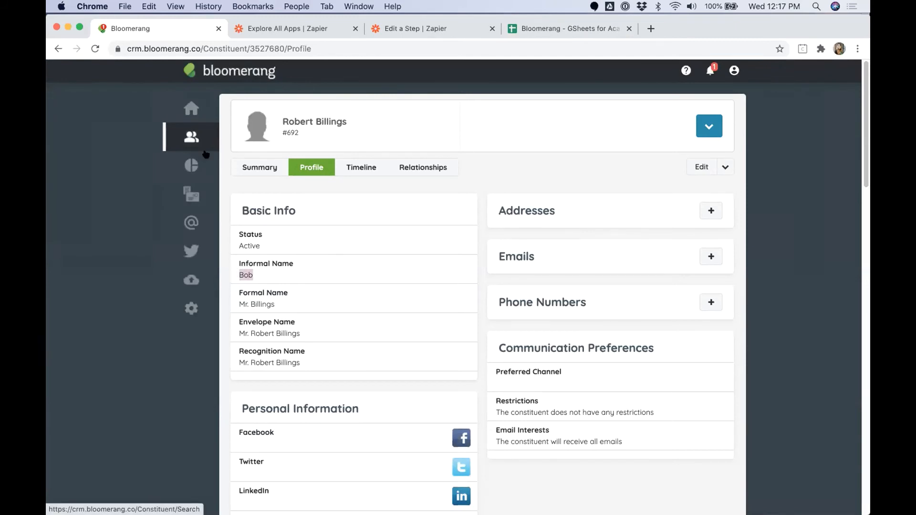
Step: Check that the second constituent's profile shows the updated informal, envelope and recognition names
mouse_move(192, 138)
click(262, 231)
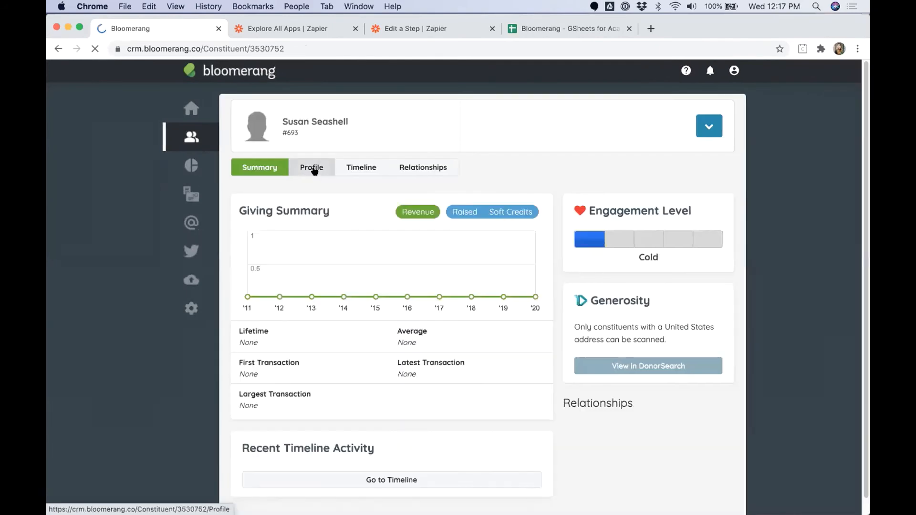
click(314, 170)
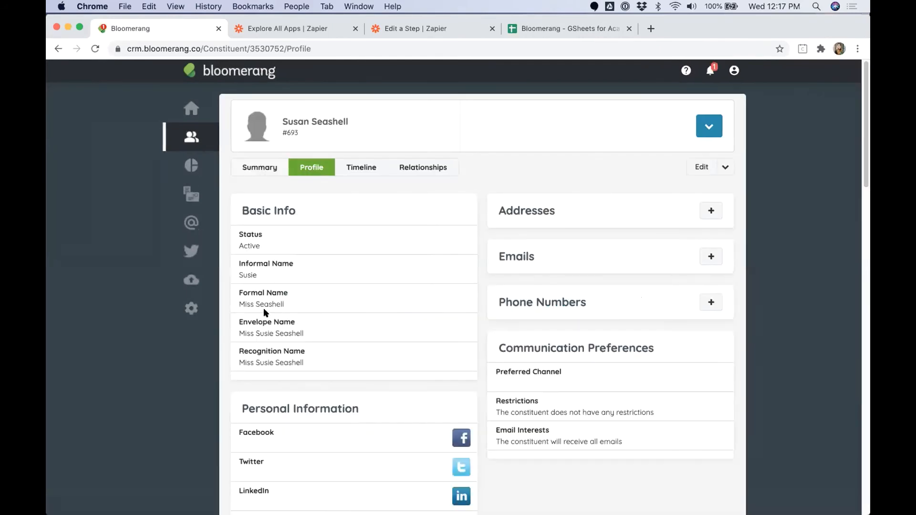
drag(235, 272, 258, 275)
drag(238, 321, 300, 335)
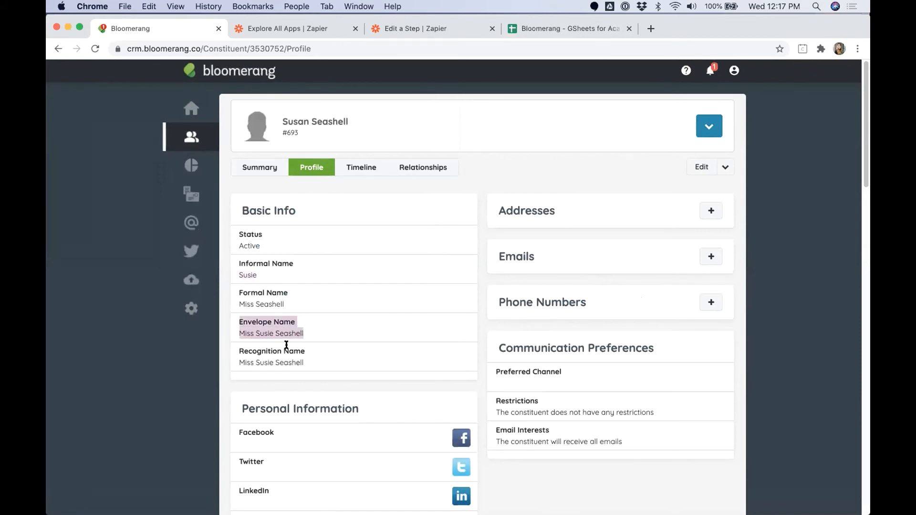
drag(237, 352, 302, 363)
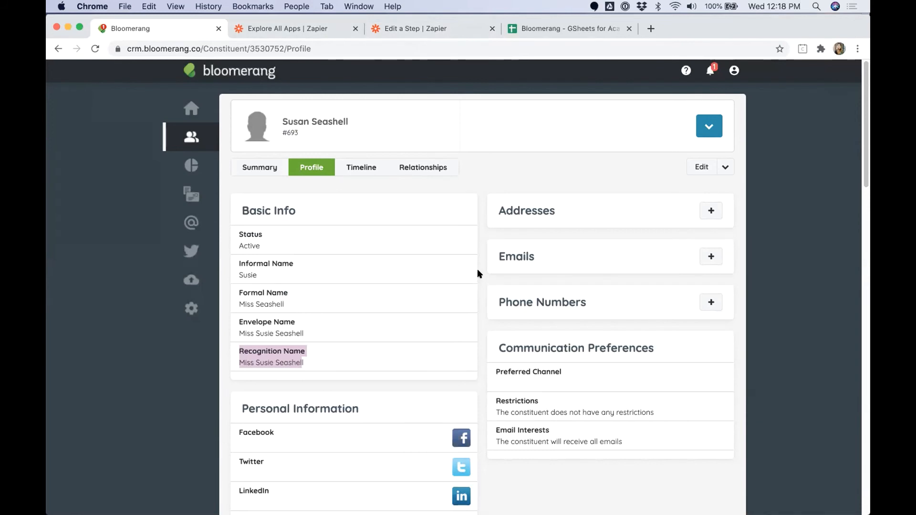
Step: Go back to the slide deck and advance to the Filter slide
key(ctrl+Right)
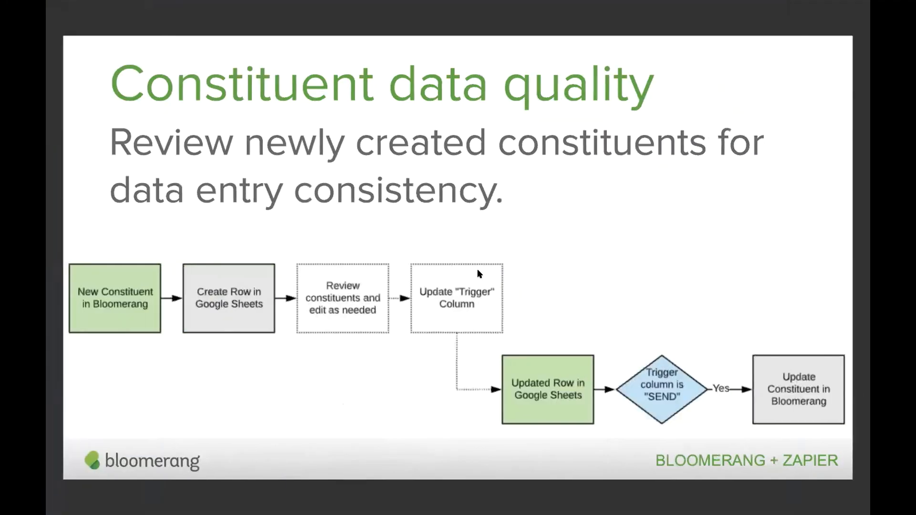
key(Right)
key(Right)
key(Right)
key(Right)
key(Right)
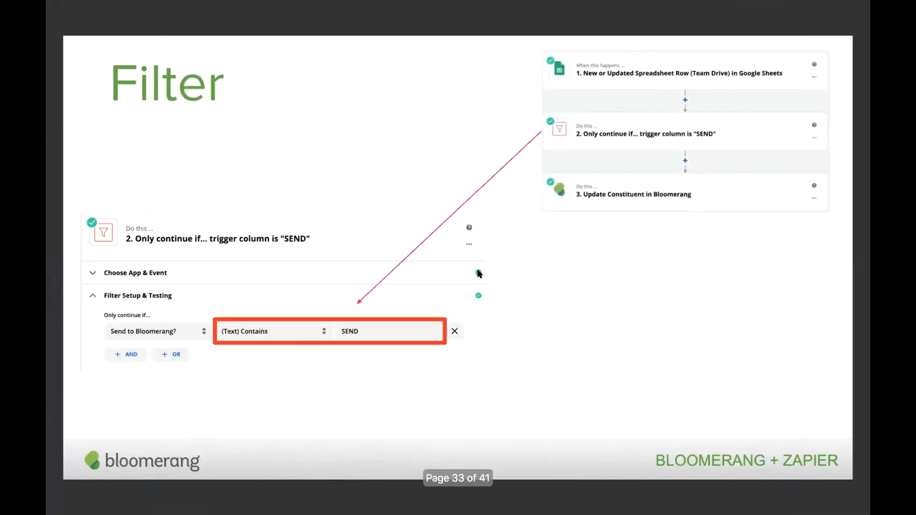
key(Right)
key(Right)
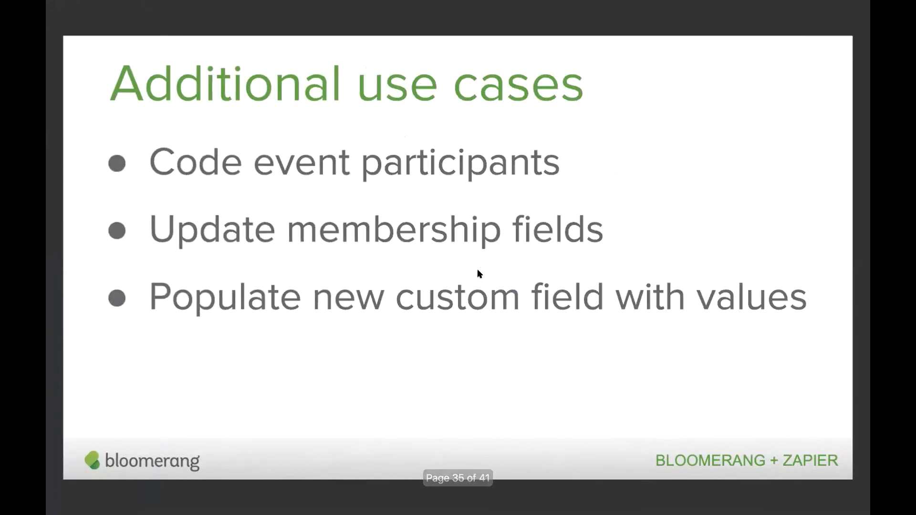